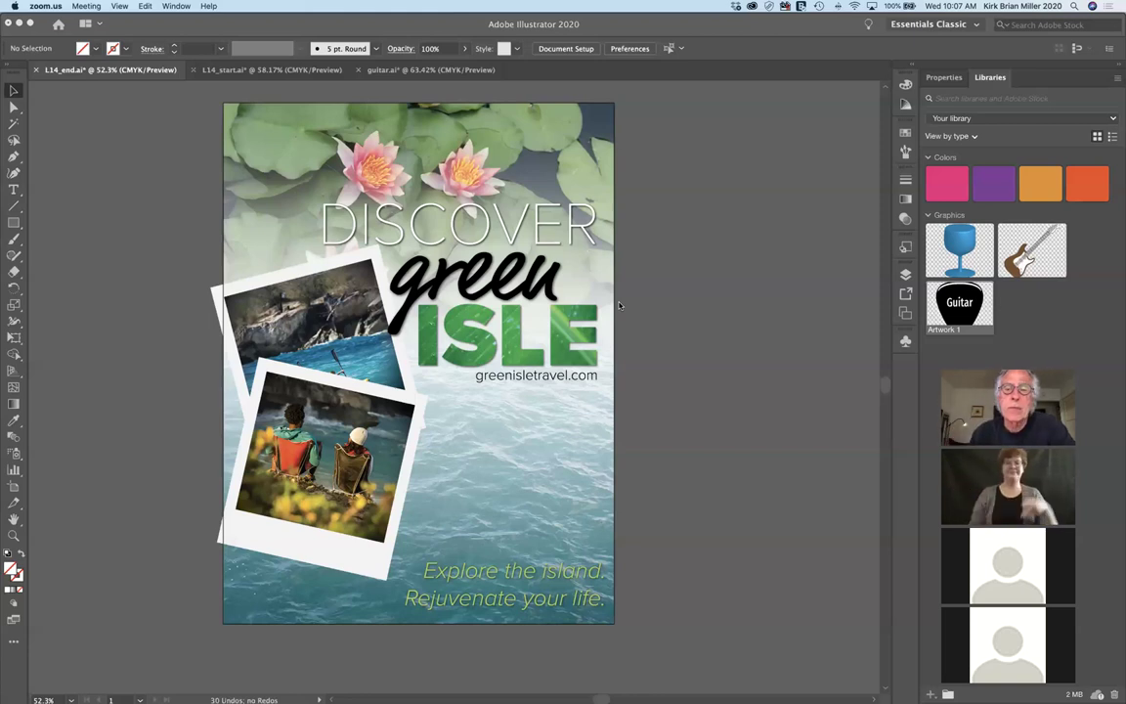
# Step: Bring Illustrator forward and test the visibility of the Text, Pictures and Background layers
pyautogui.click(905, 274)
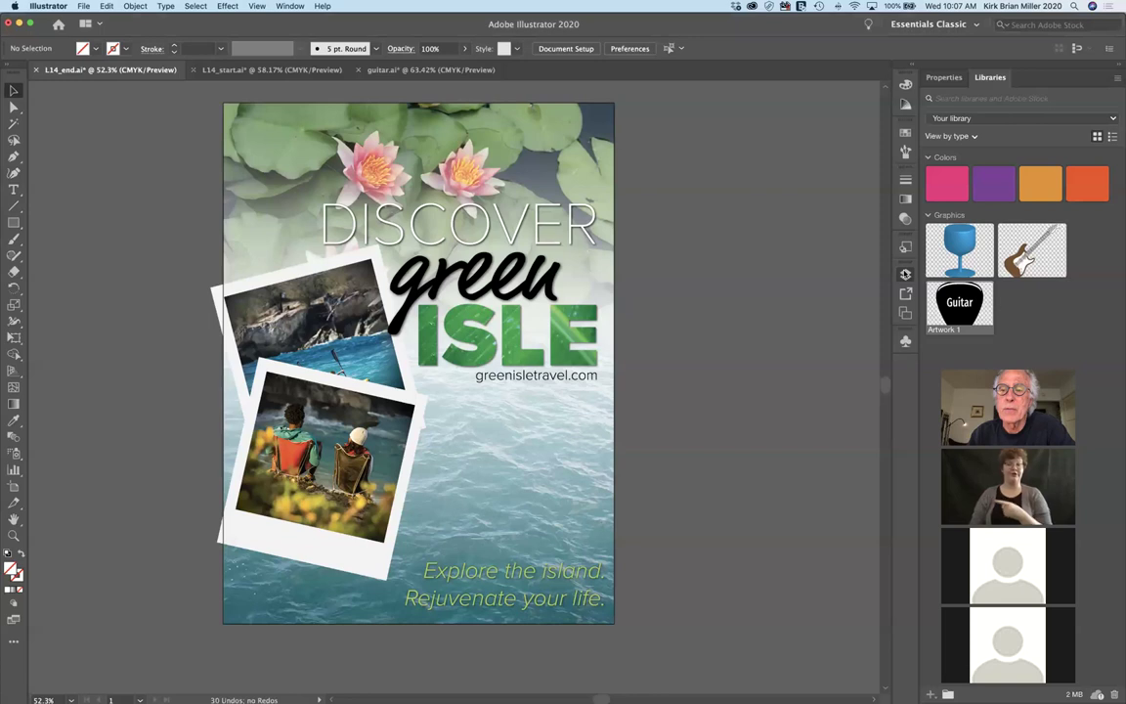
pyautogui.click(905, 273)
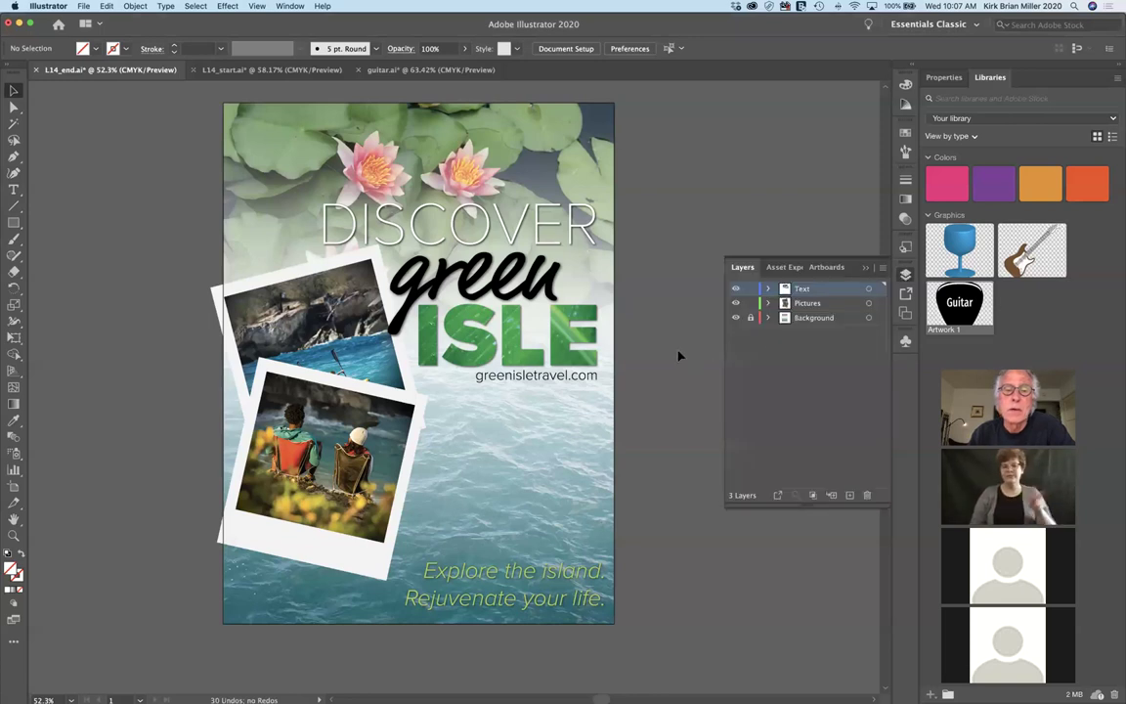
pyautogui.click(735, 289)
pyautogui.click(736, 289)
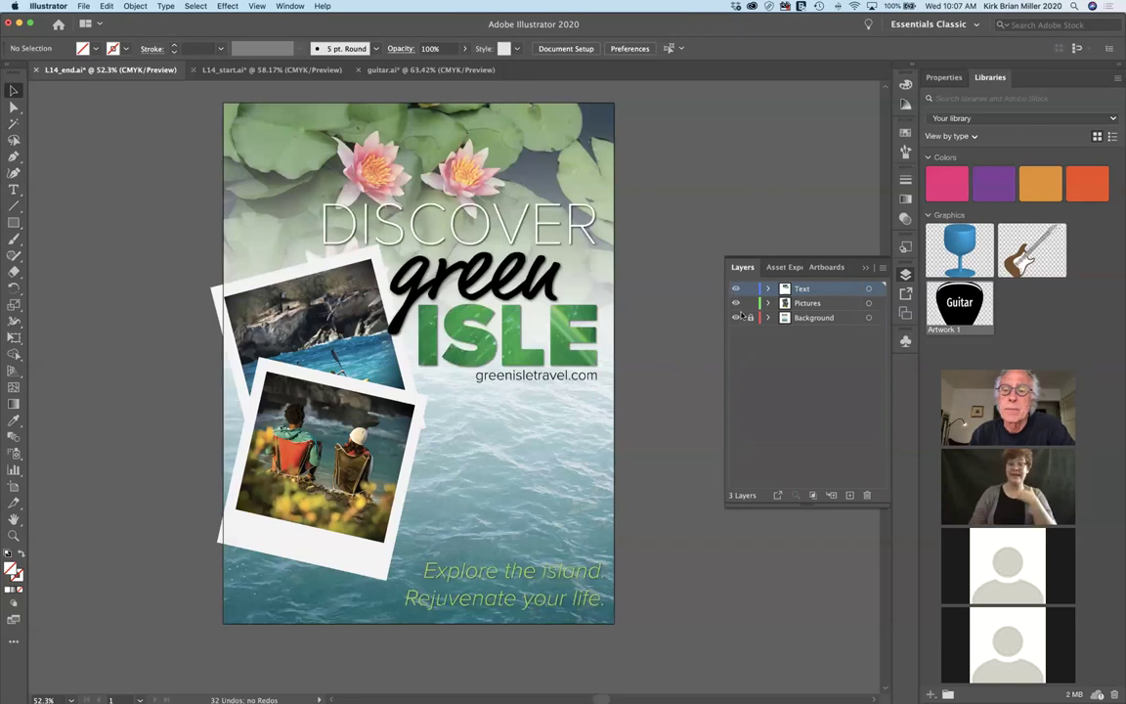
pyautogui.click(735, 303)
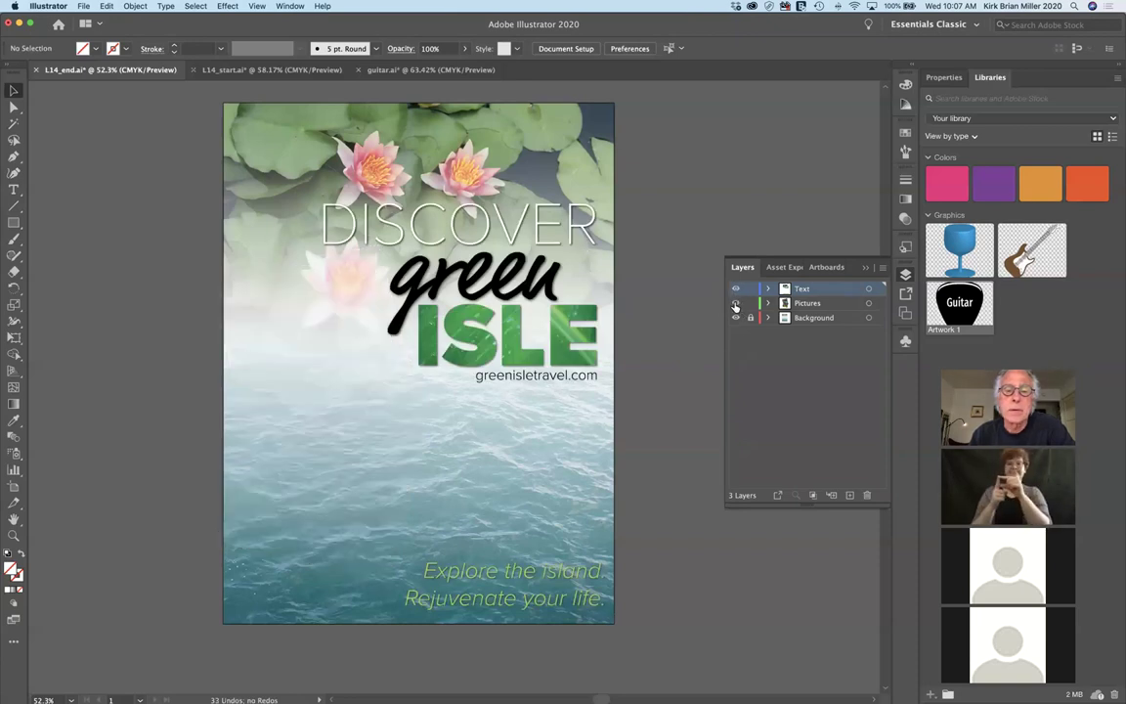
pyautogui.click(735, 303)
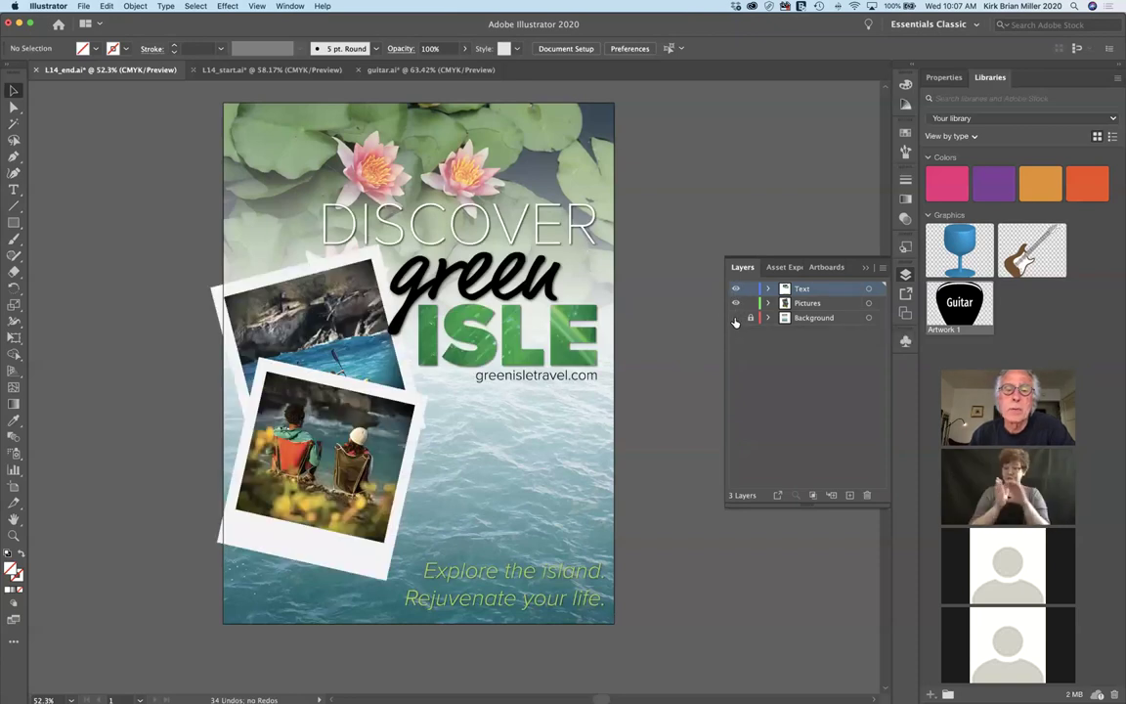
pyautogui.click(735, 319)
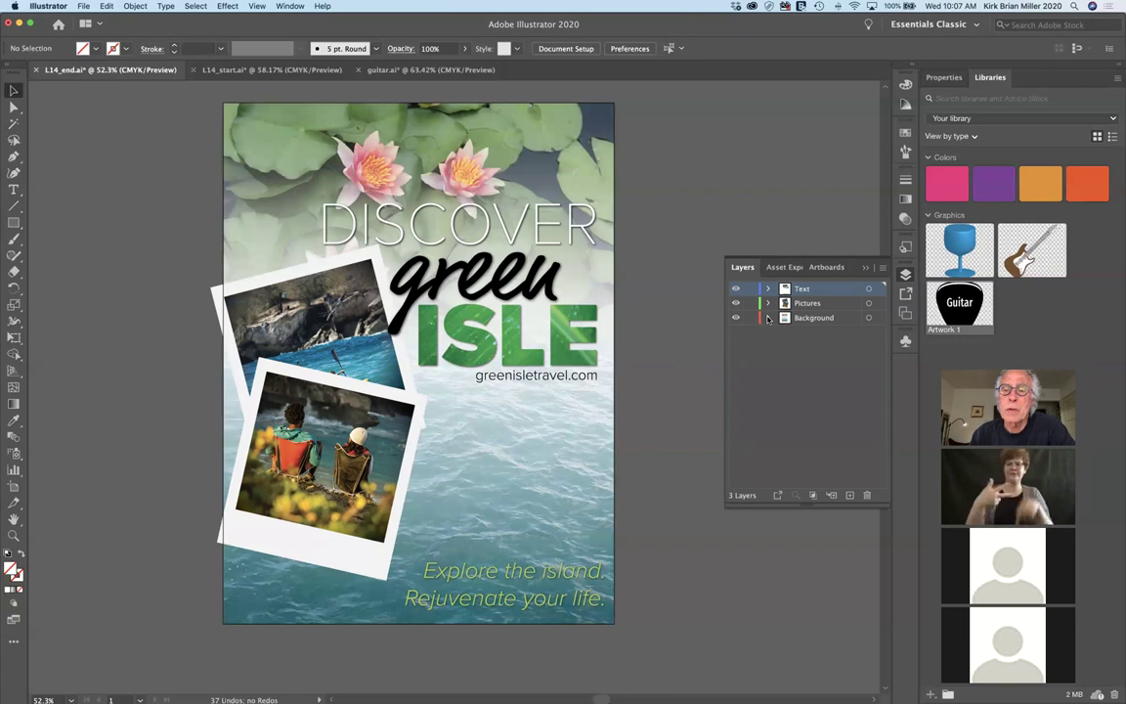
# Step: Hide the Text and Pictures layers and expand the Background layer's sublayers
pyautogui.click(735, 288)
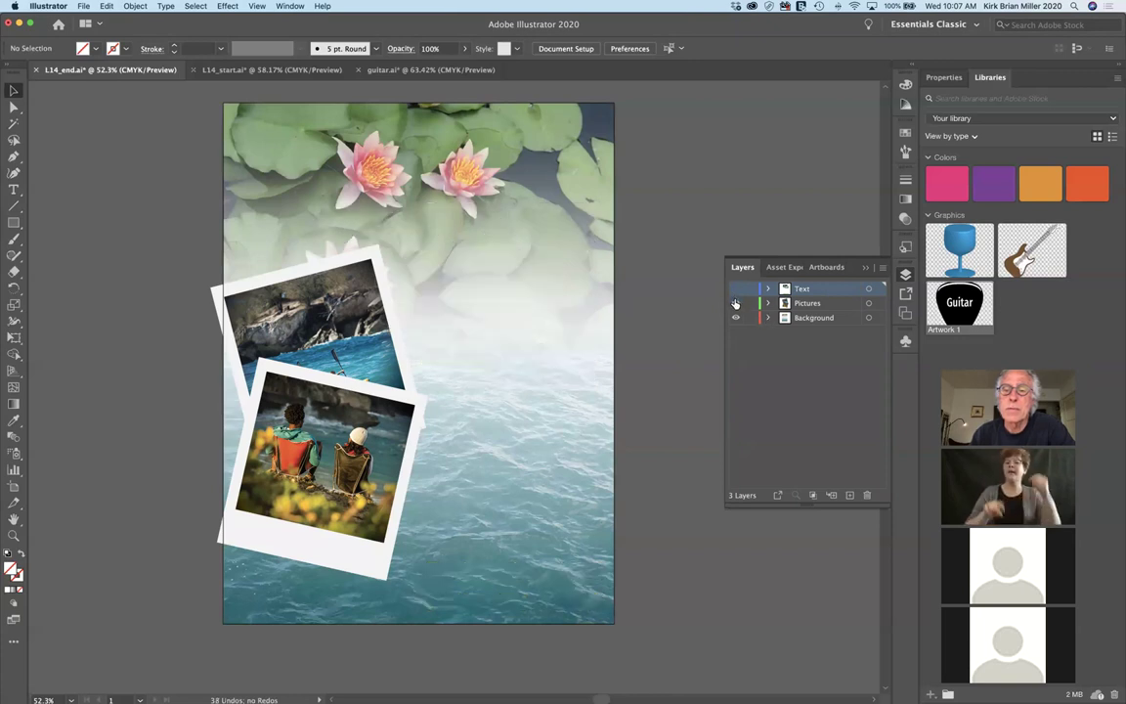
pyautogui.click(735, 304)
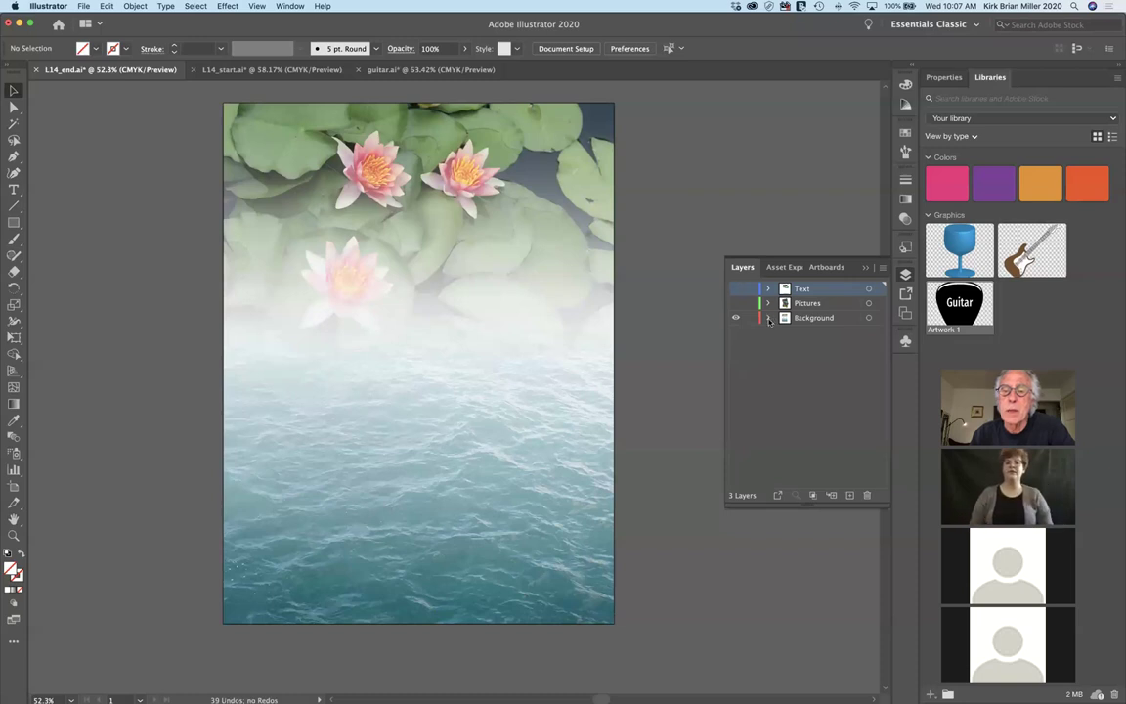
pyautogui.click(768, 317)
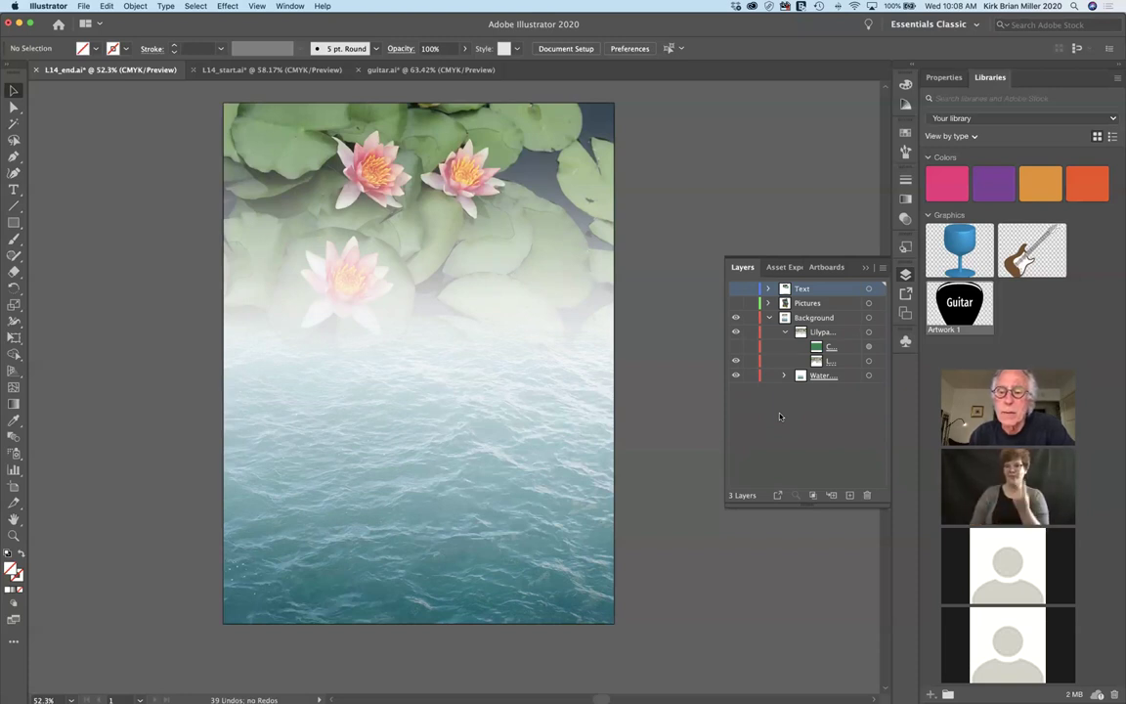
# Step: Toggle the Water sublayer's visibility, leaving the water image hidden
pyautogui.click(736, 377)
pyautogui.click(736, 376)
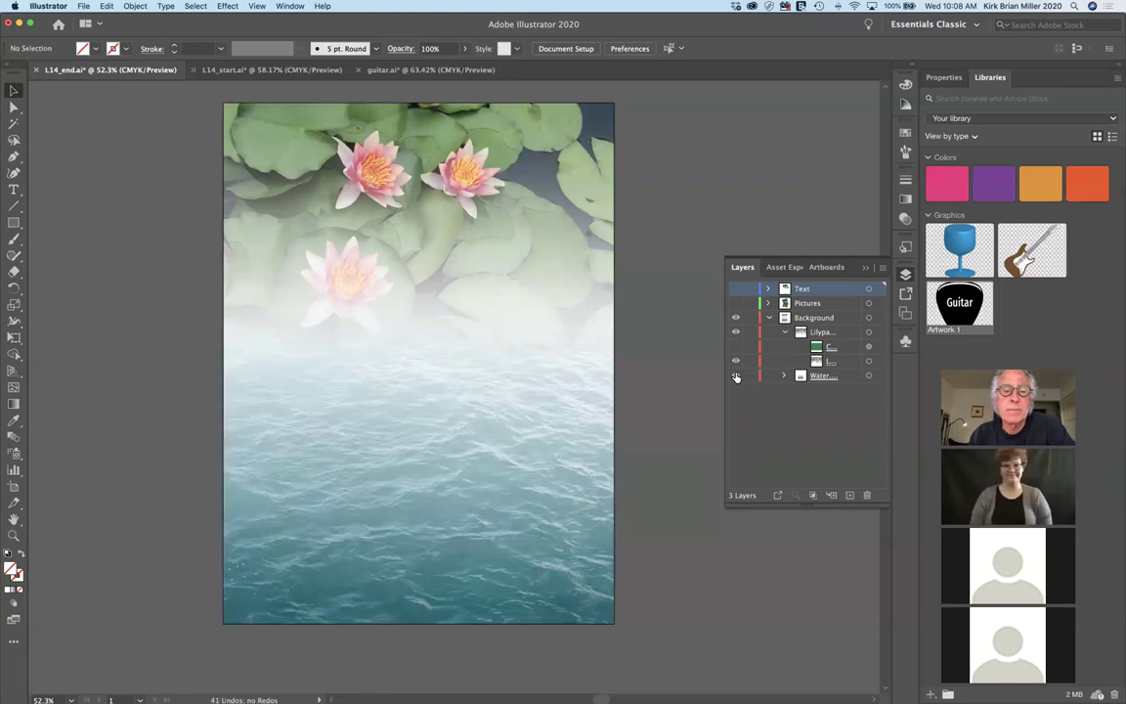
pyautogui.click(736, 376)
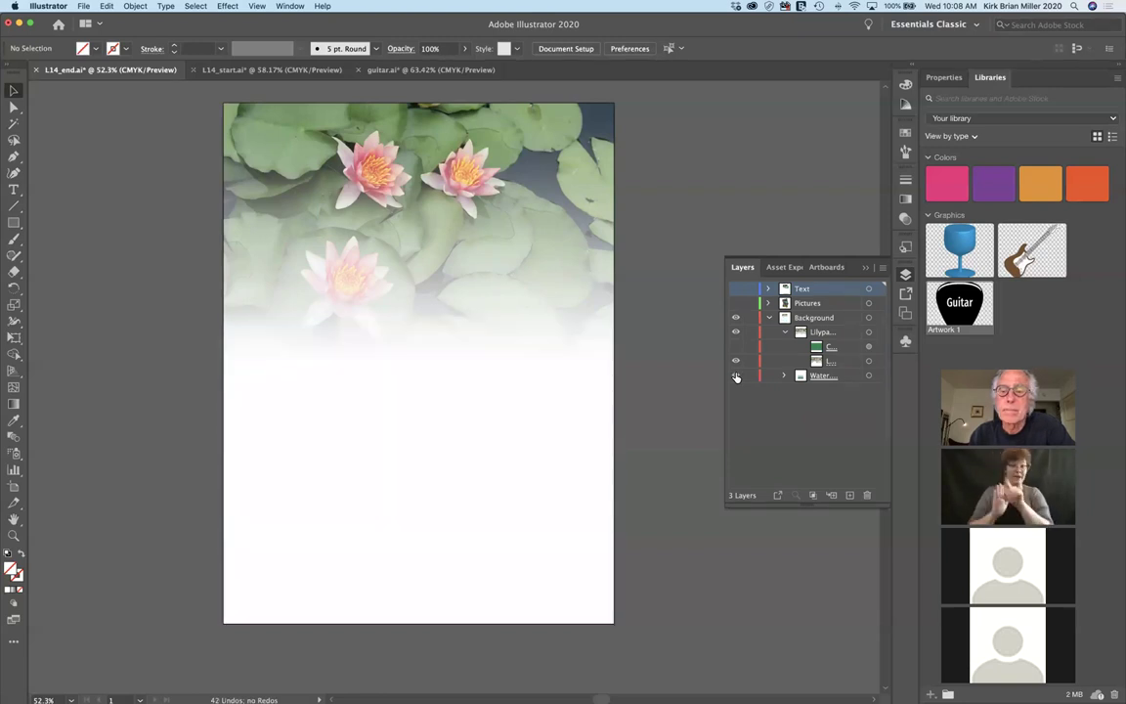
pyautogui.click(736, 377)
pyautogui.click(736, 377)
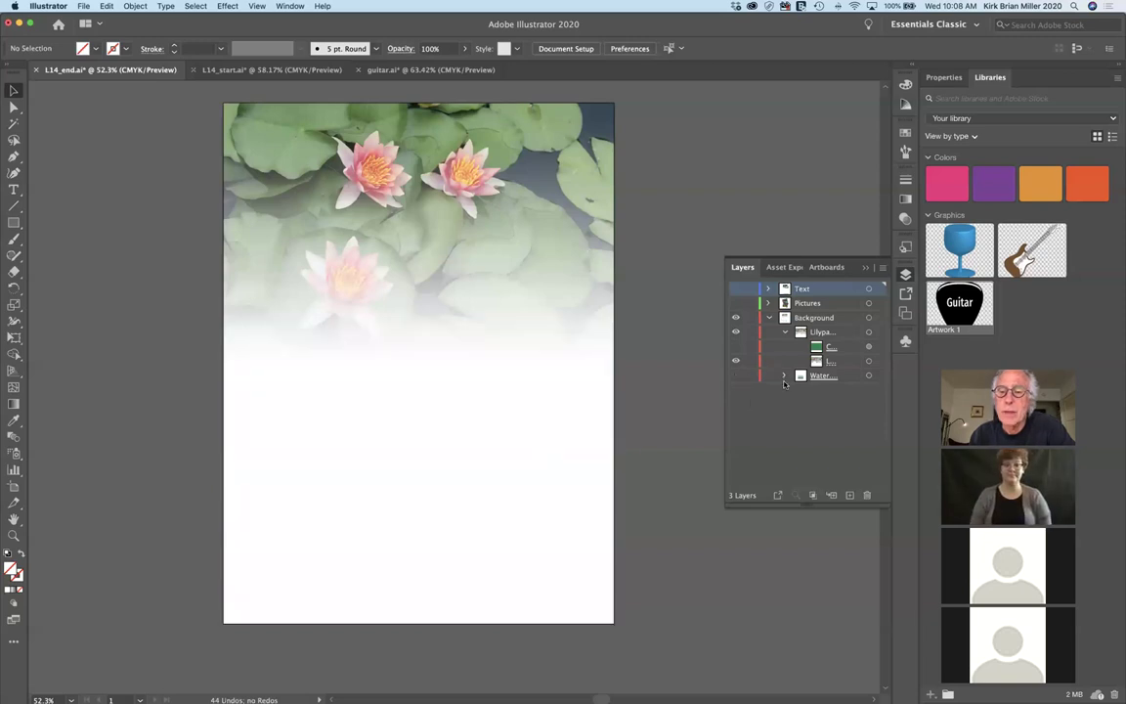
# Step: Check the lily pad image, then toggle the green Color Fill, leaving it hidden
pyautogui.click(737, 363)
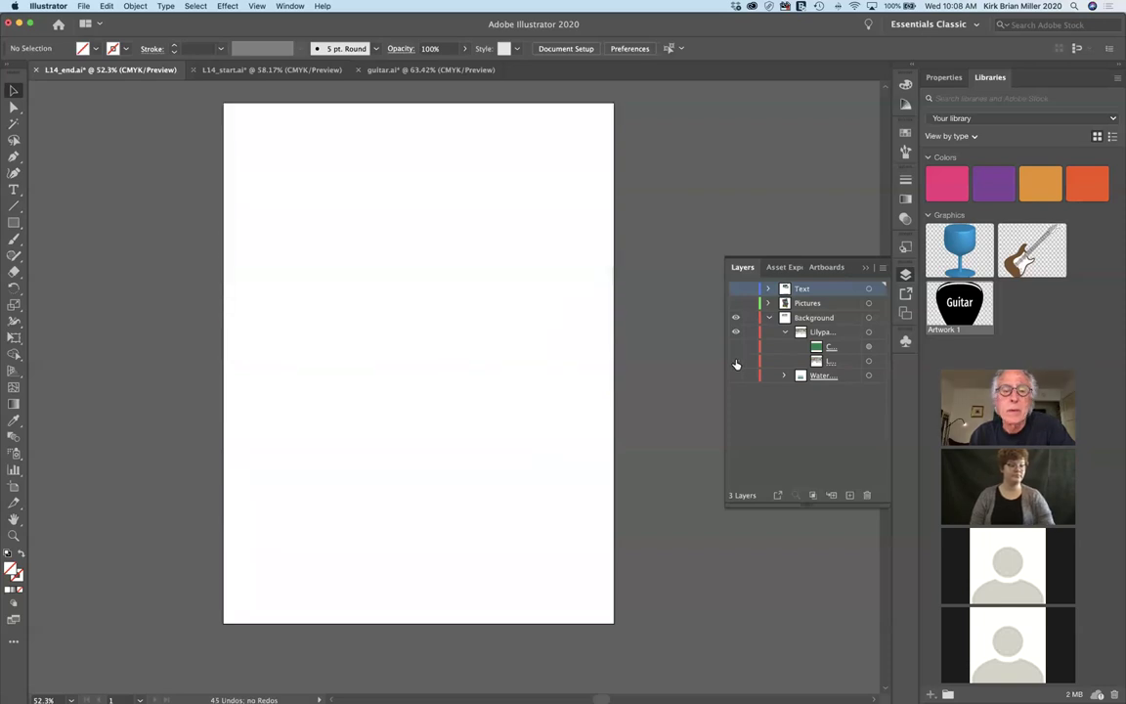
pyautogui.click(736, 363)
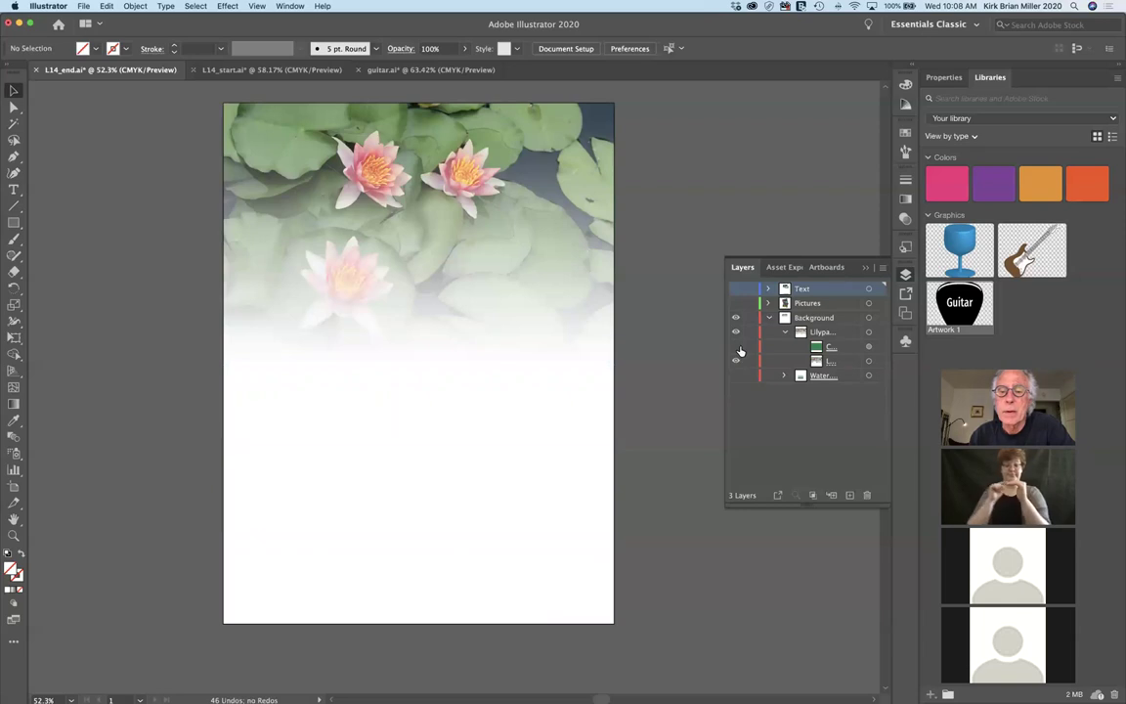
pyautogui.click(735, 348)
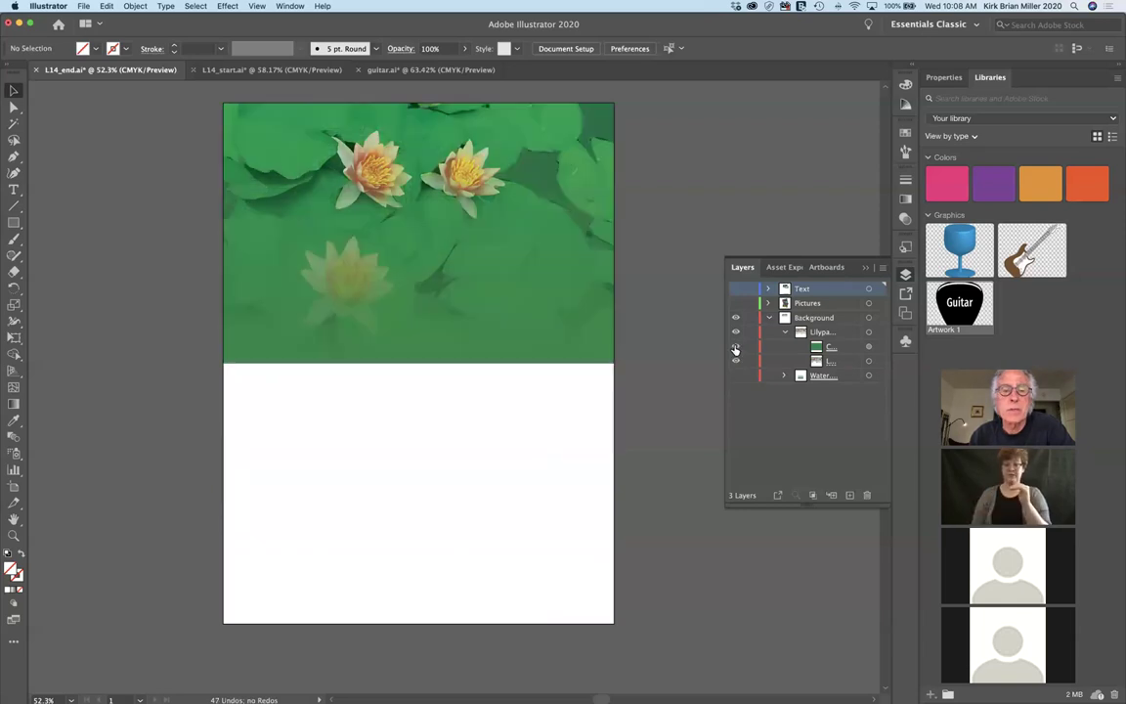
pyautogui.click(735, 348)
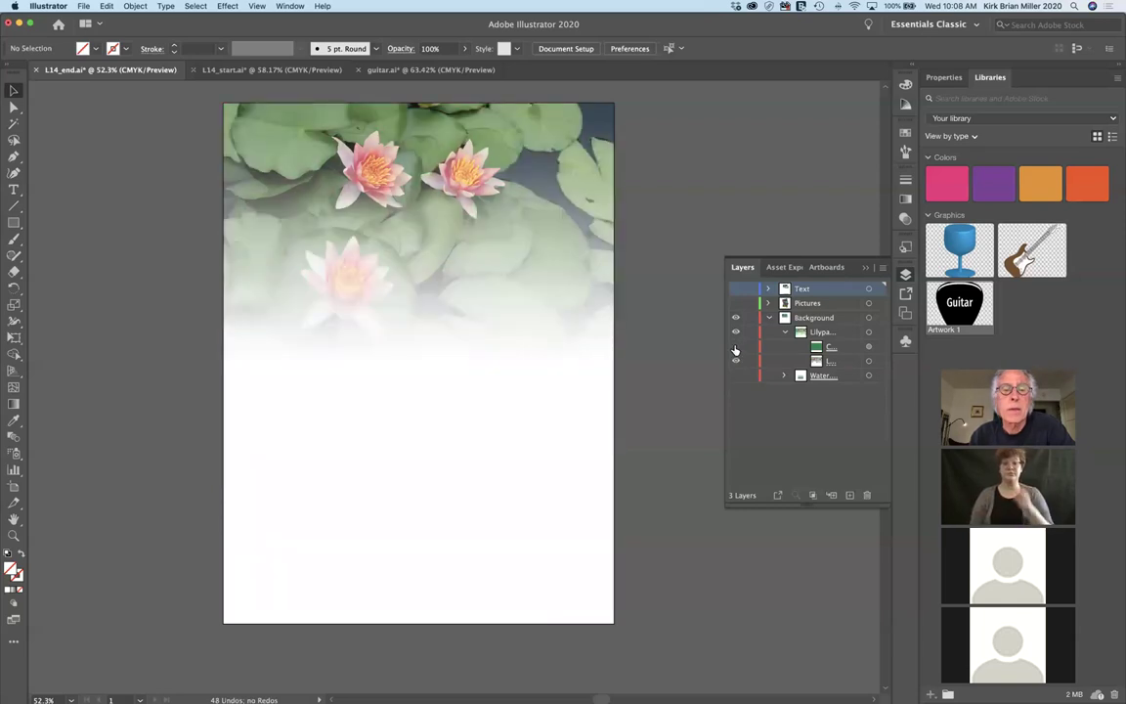
pyautogui.click(735, 348)
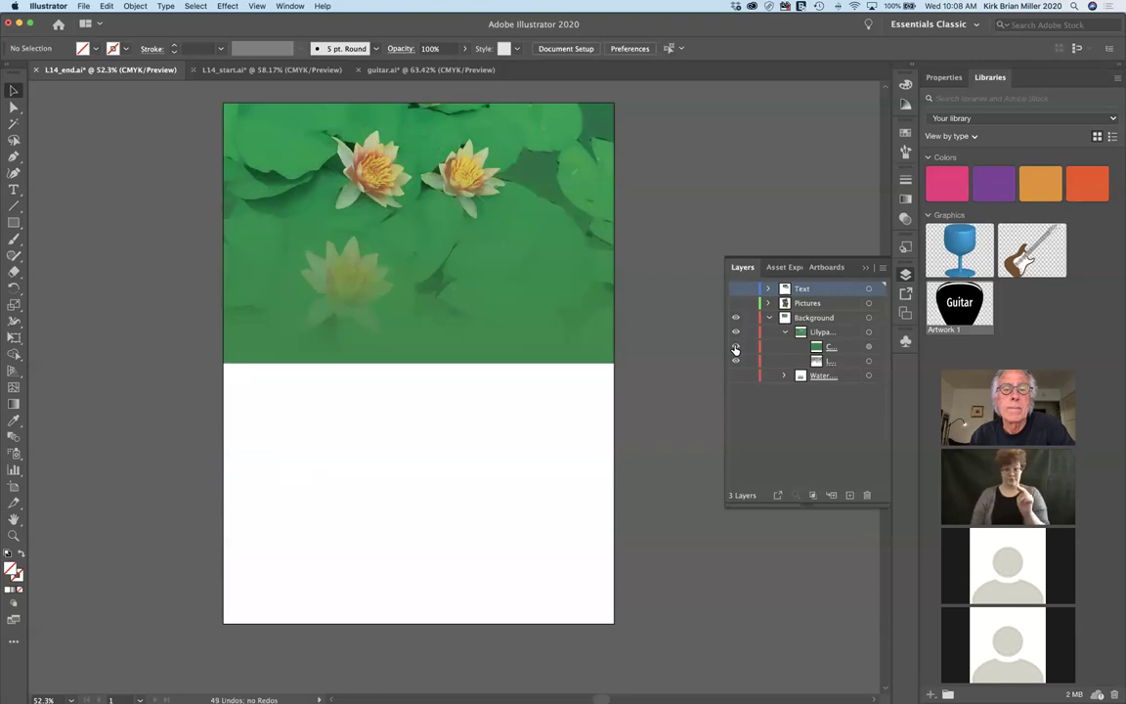
pyautogui.click(735, 348)
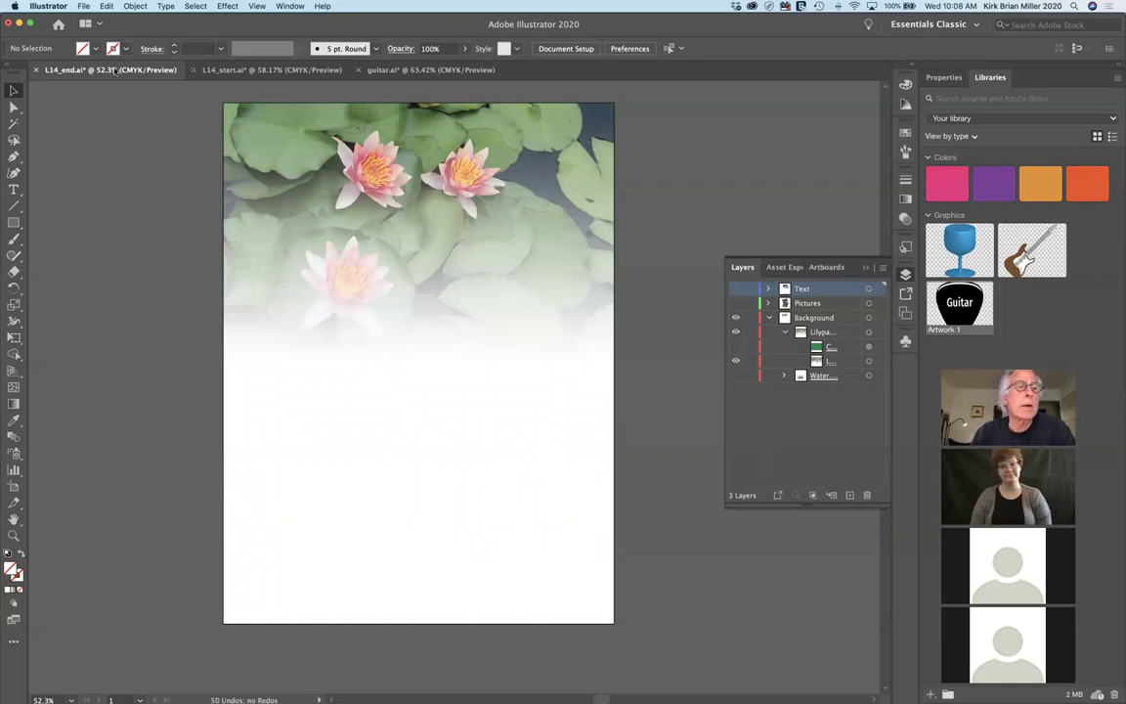
# Step: Revert L14_end.ai to its saved version and close it
pyautogui.click(86, 6)
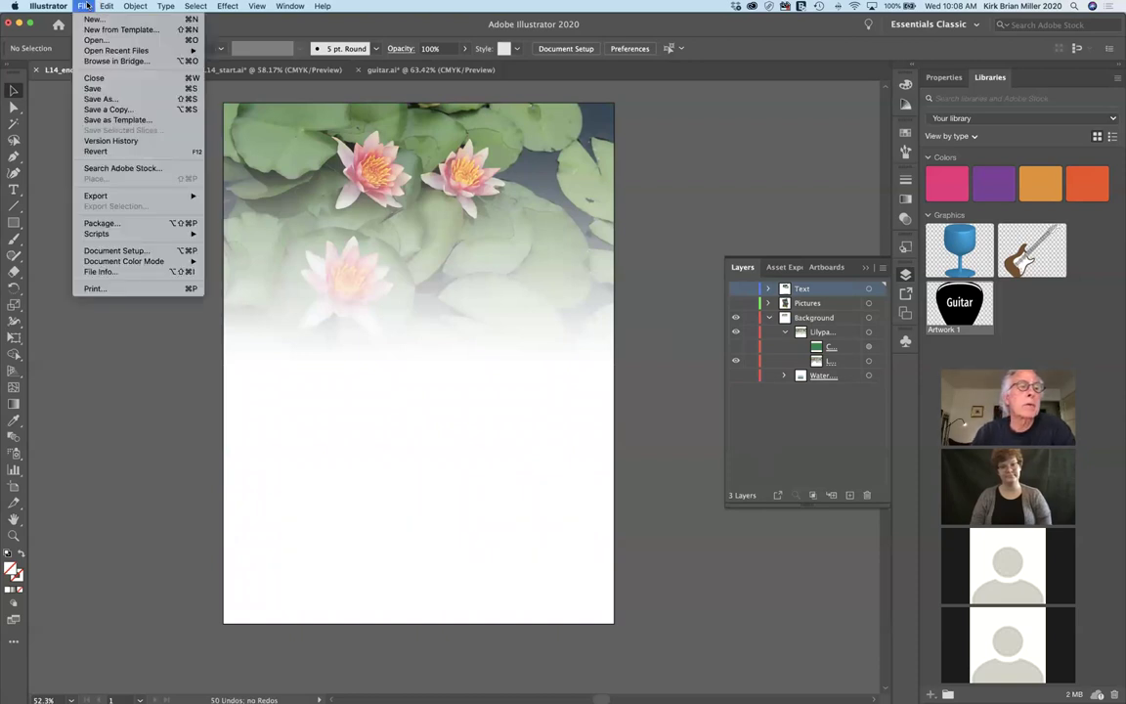
pyautogui.click(131, 154)
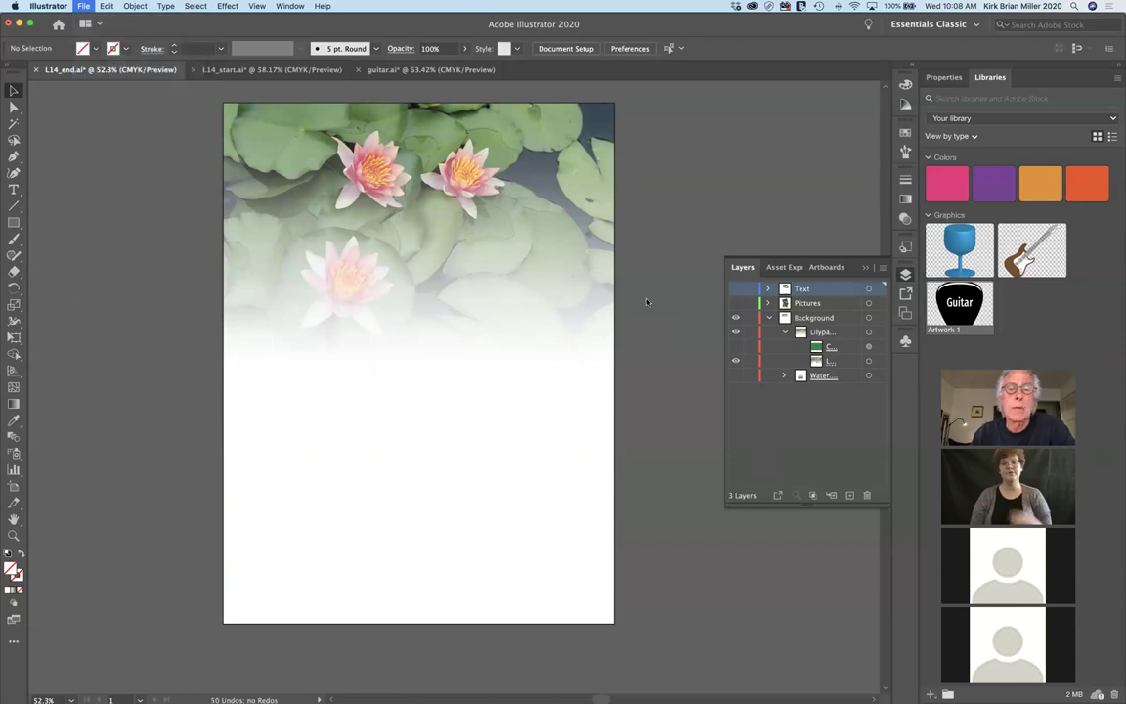
pyautogui.click(693, 385)
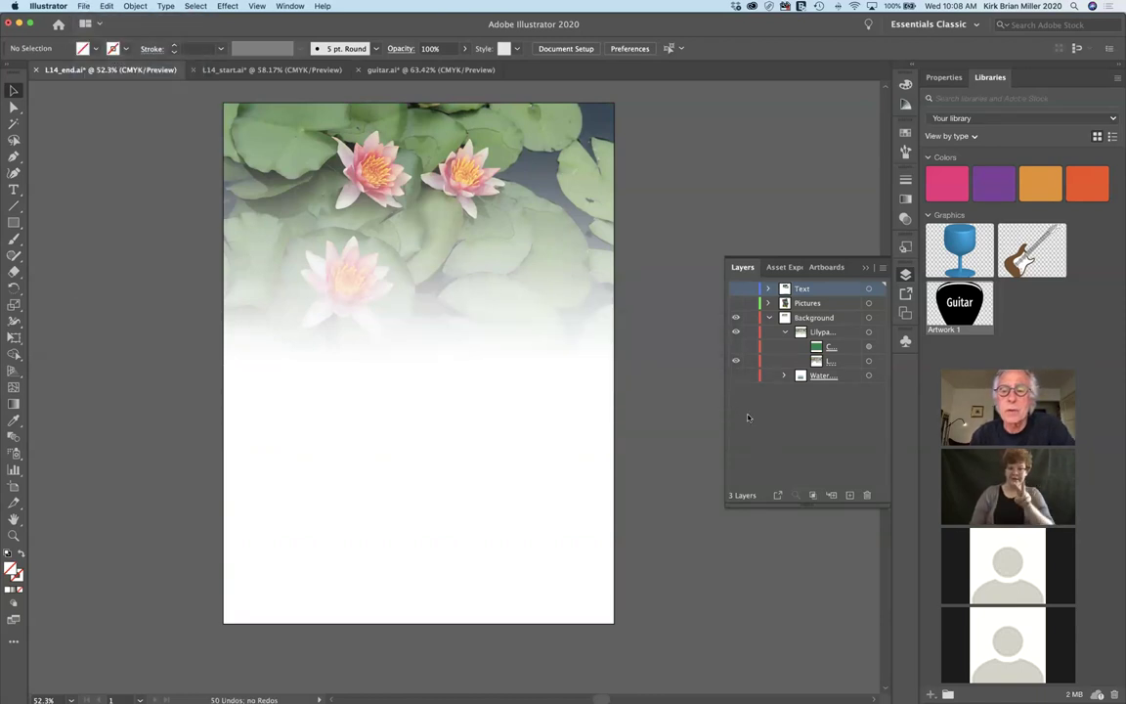
pyautogui.press('super+w')
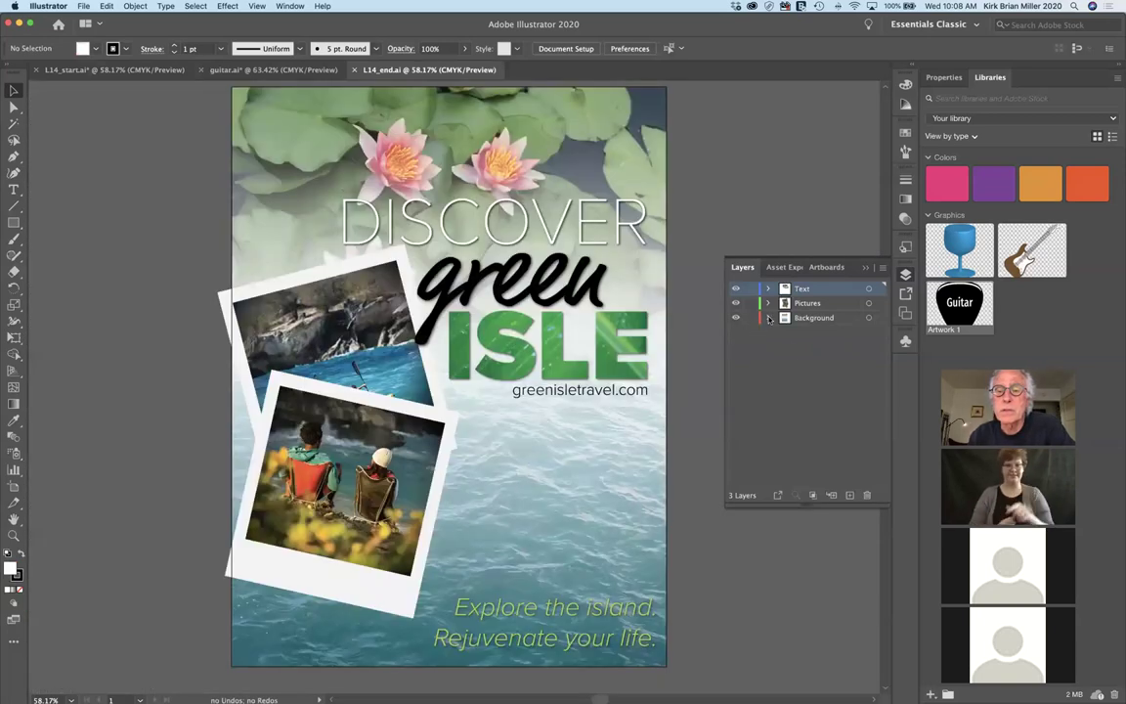
# Step: Hide the Text and Pictures layers, expand Background, and widen the Layers list
pyautogui.click(735, 288)
pyautogui.click(735, 303)
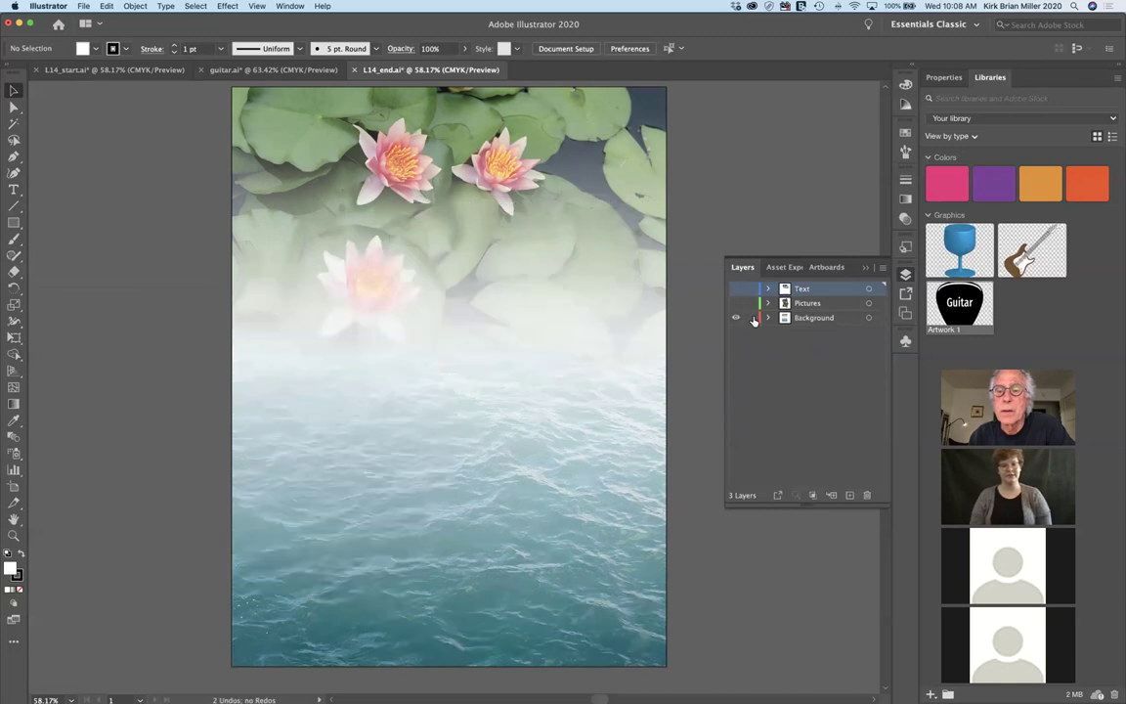
pyautogui.click(769, 318)
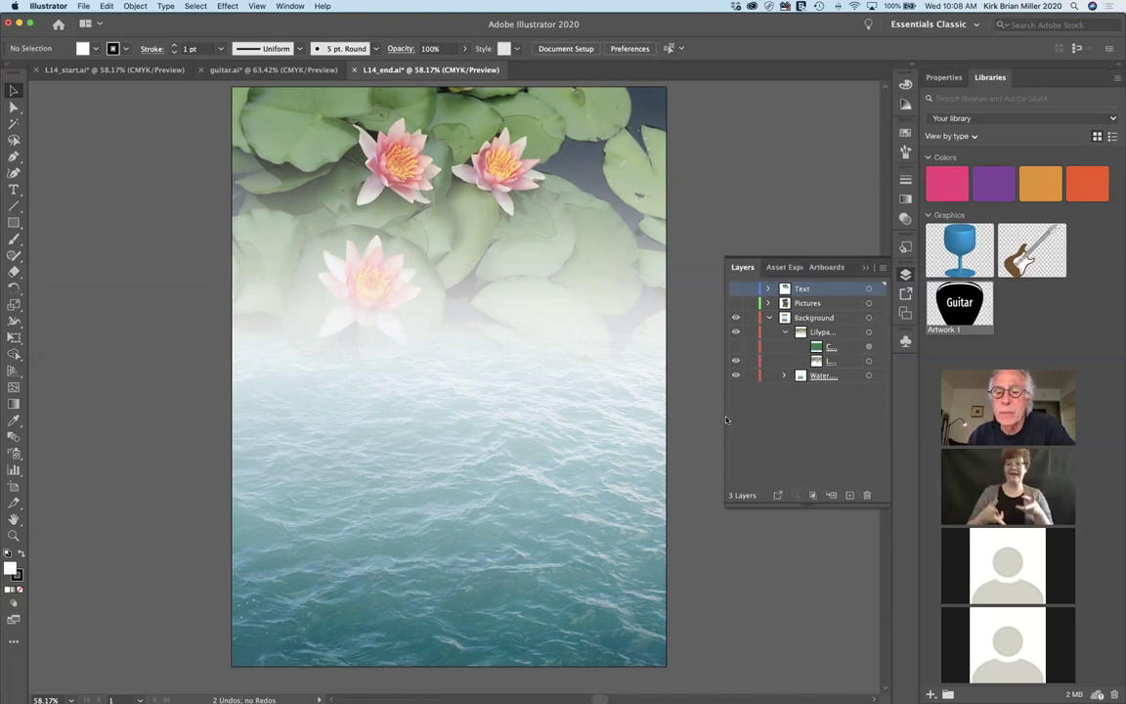
pyautogui.moveTo(725, 418); pyautogui.dragTo(678, 413)
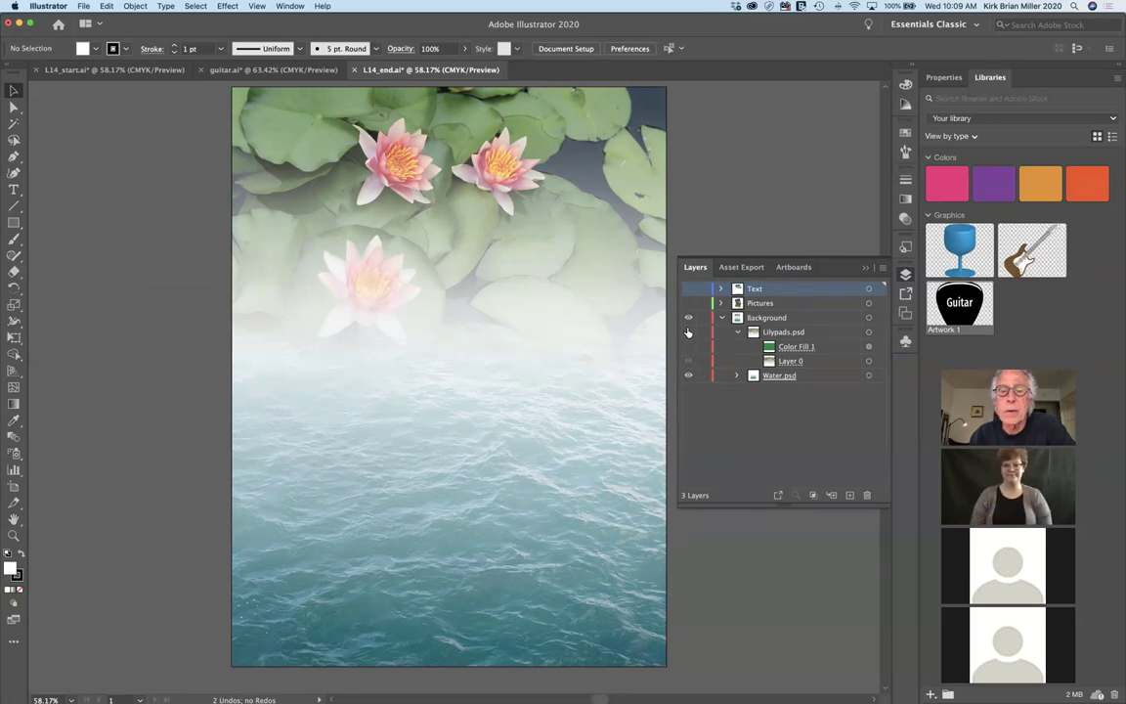
# Step: Toggle the lily pads and water photo on and off, then collapse the Background layer
pyautogui.click(688, 360)
pyautogui.click(688, 332)
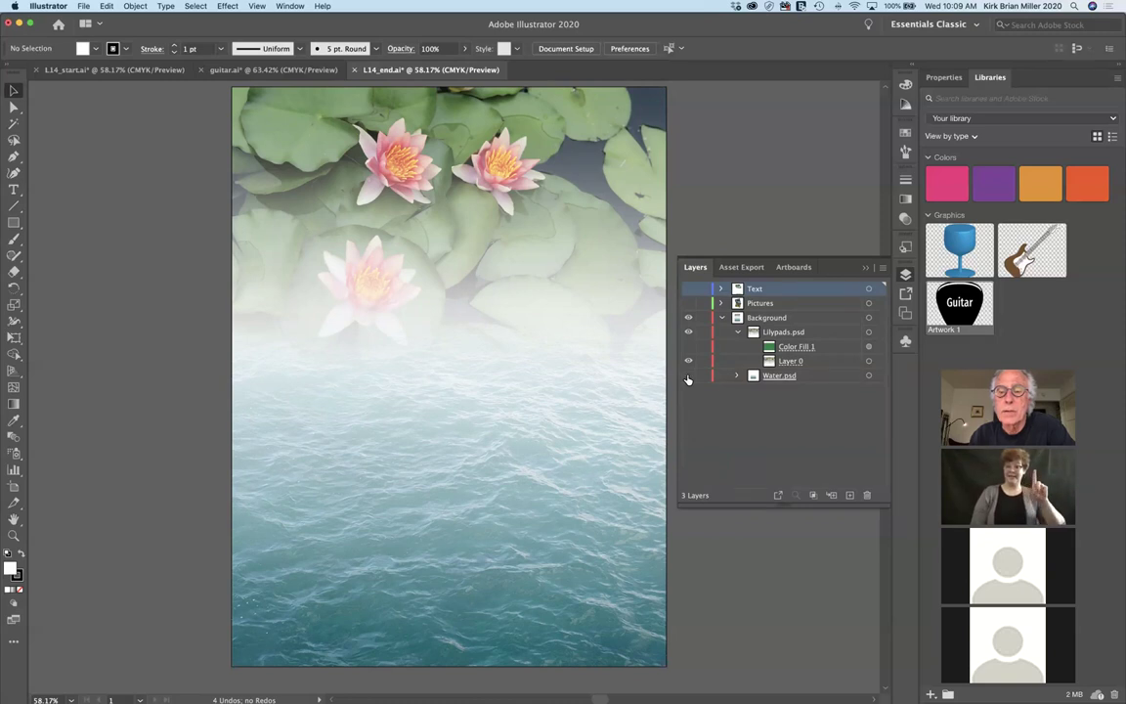
pyautogui.click(688, 376)
pyautogui.click(688, 377)
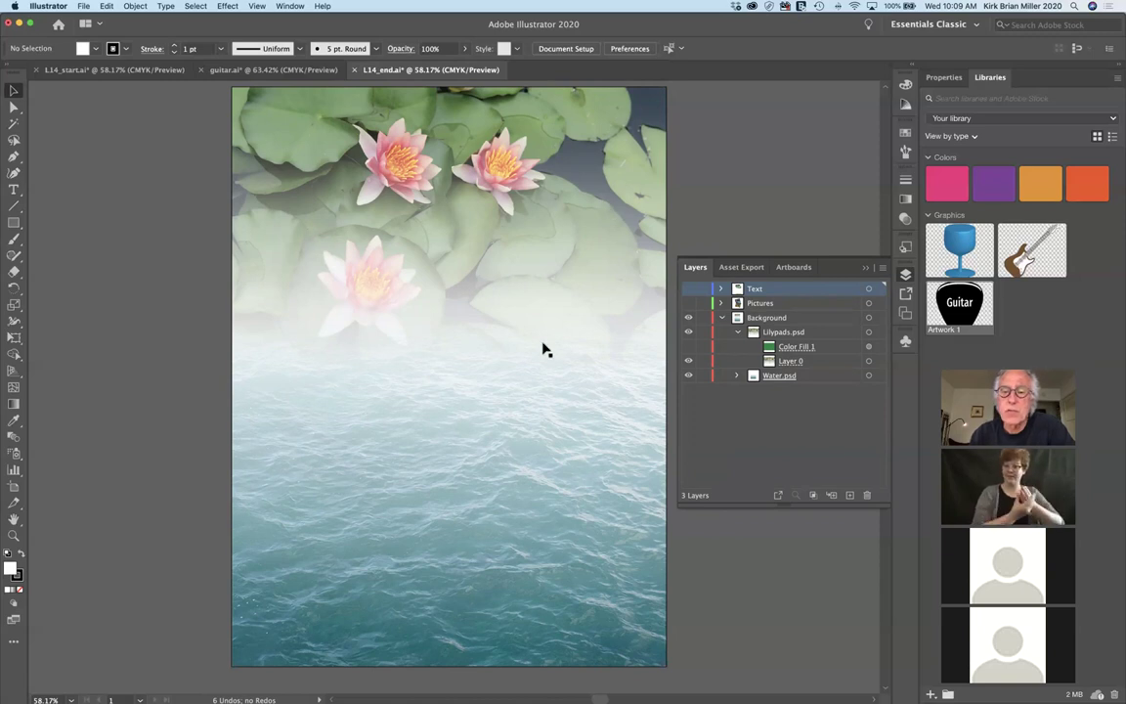
pyautogui.click(721, 319)
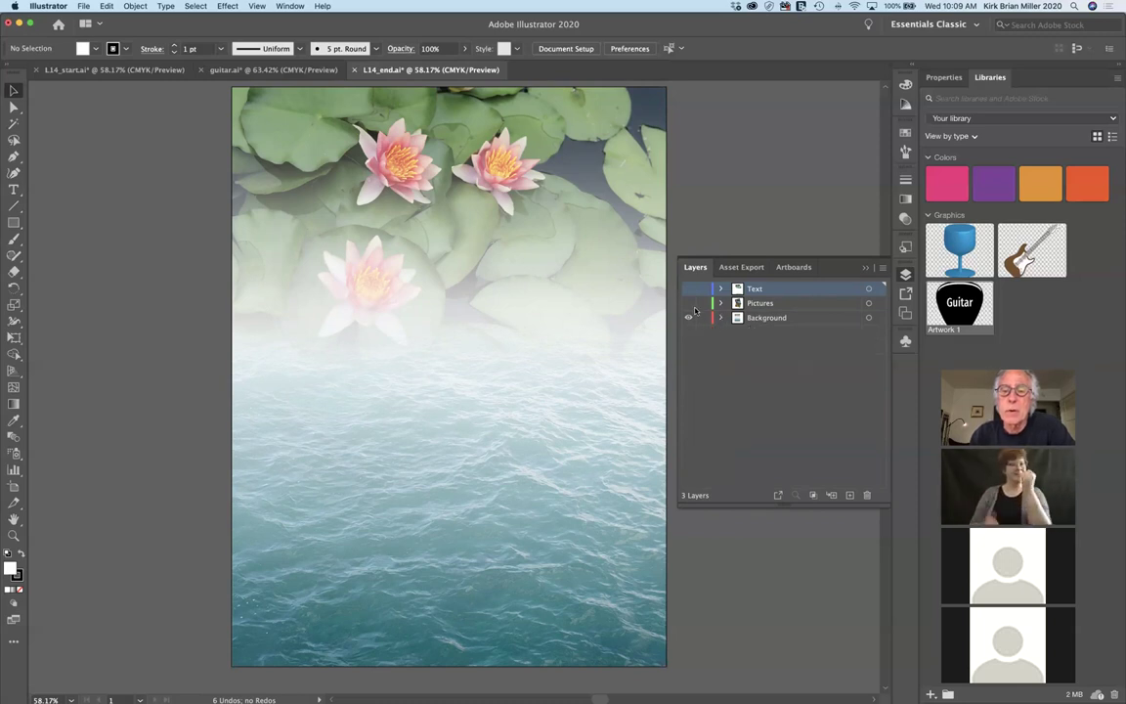
# Step: Show and expand the Pictures layer, comparing the people photo with and without shading
pyautogui.click(689, 304)
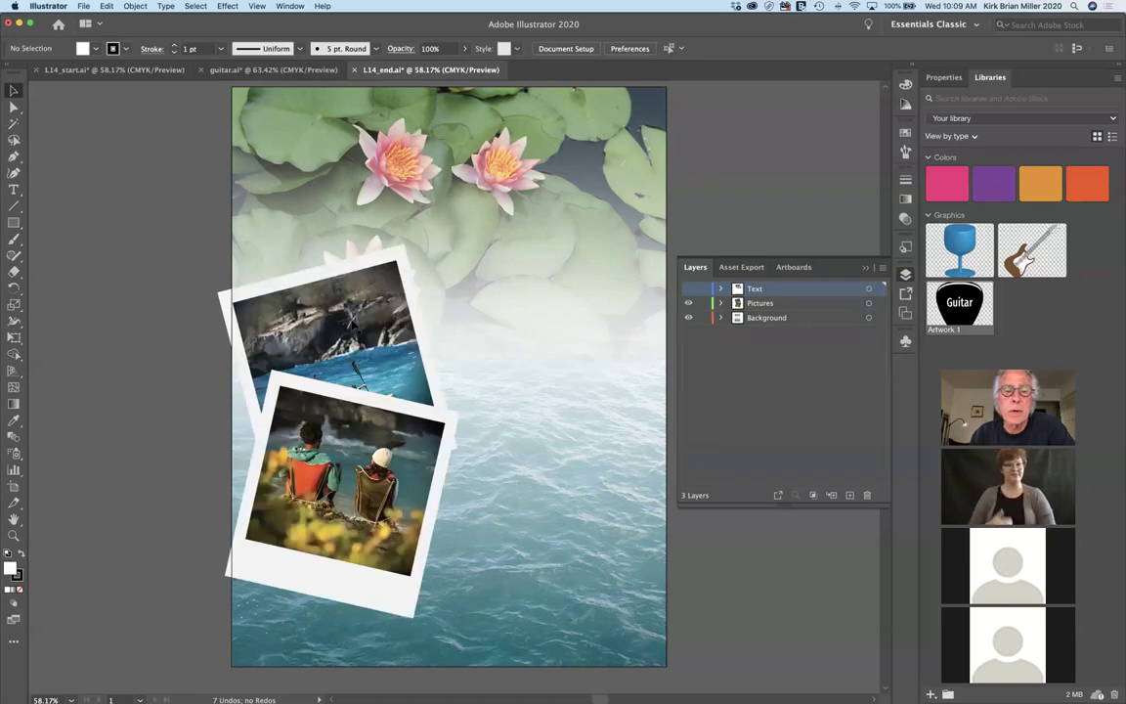
pyautogui.click(721, 303)
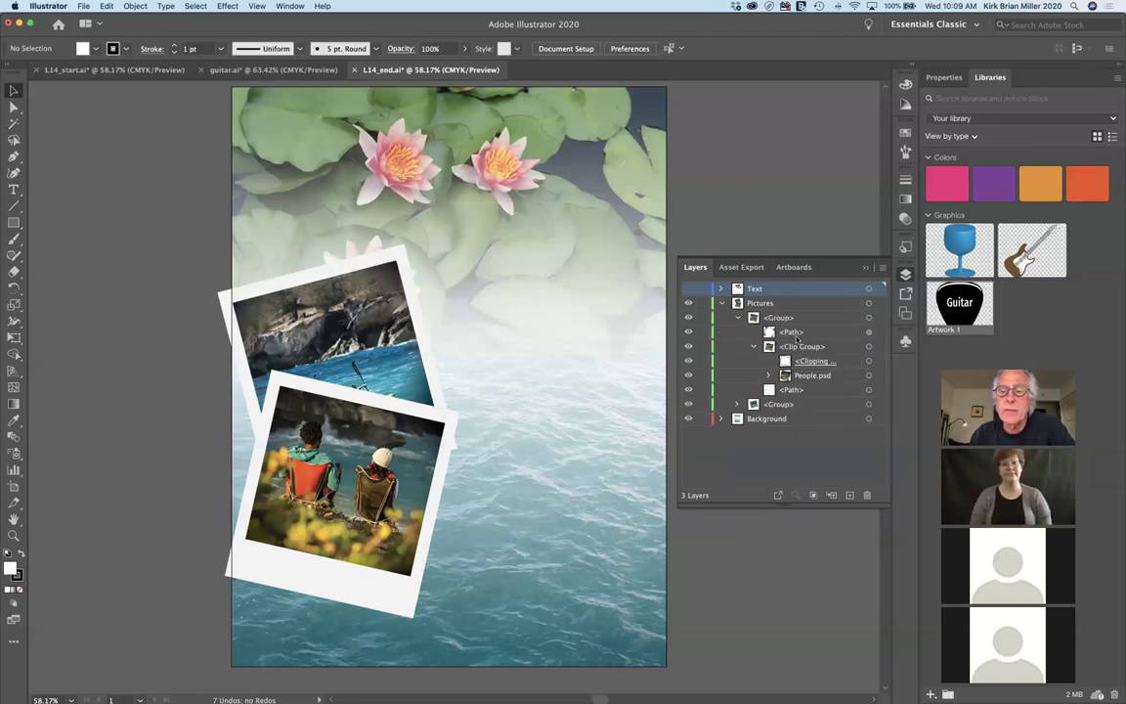
pyautogui.click(688, 333)
pyautogui.click(689, 334)
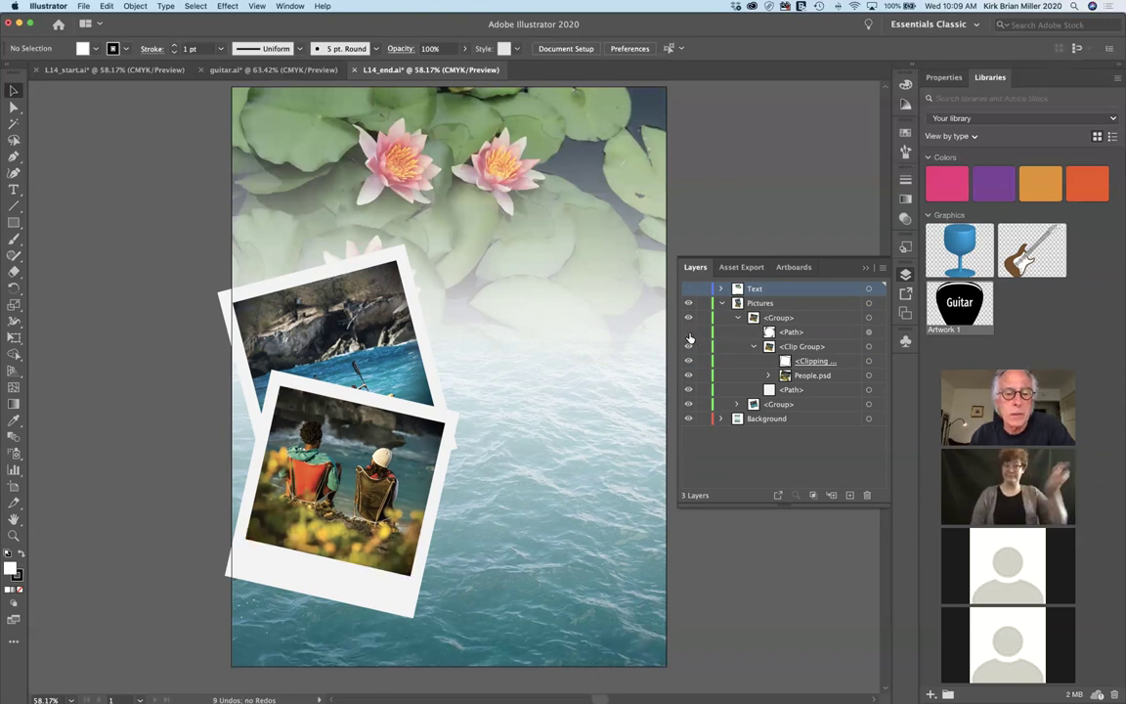
pyautogui.click(688, 333)
pyautogui.click(689, 333)
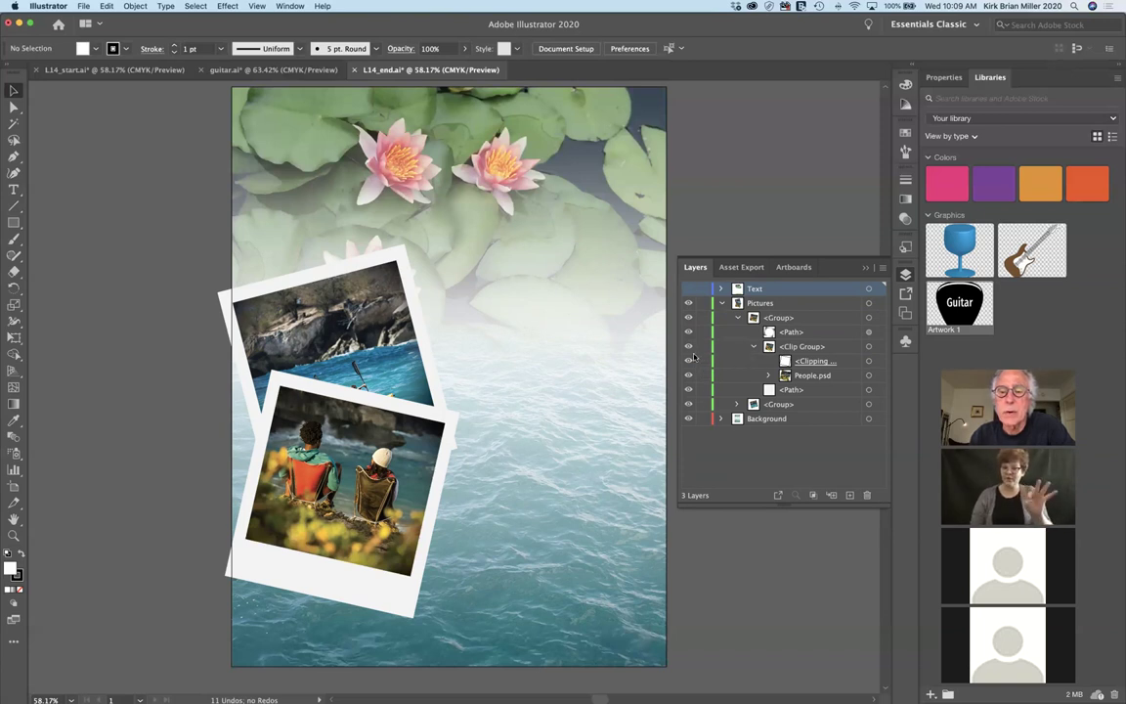
# Step: Toggle the people photo, its clipping, and the kayak polaroid off and back on
pyautogui.click(689, 359)
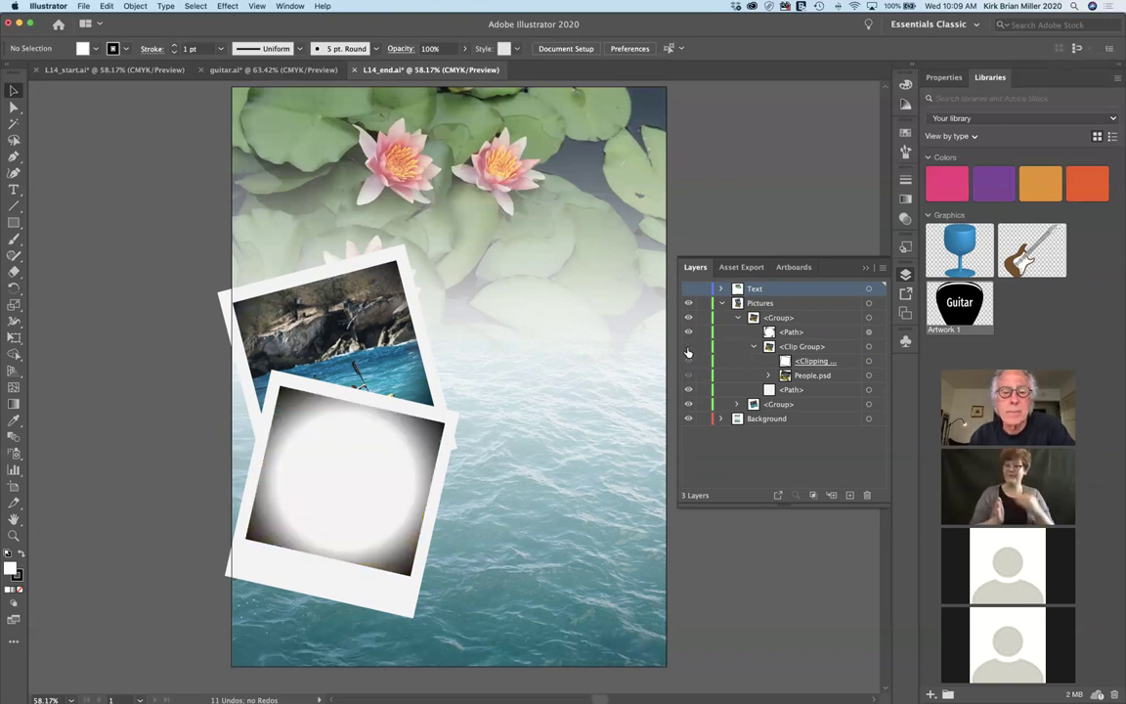
pyautogui.click(688, 357)
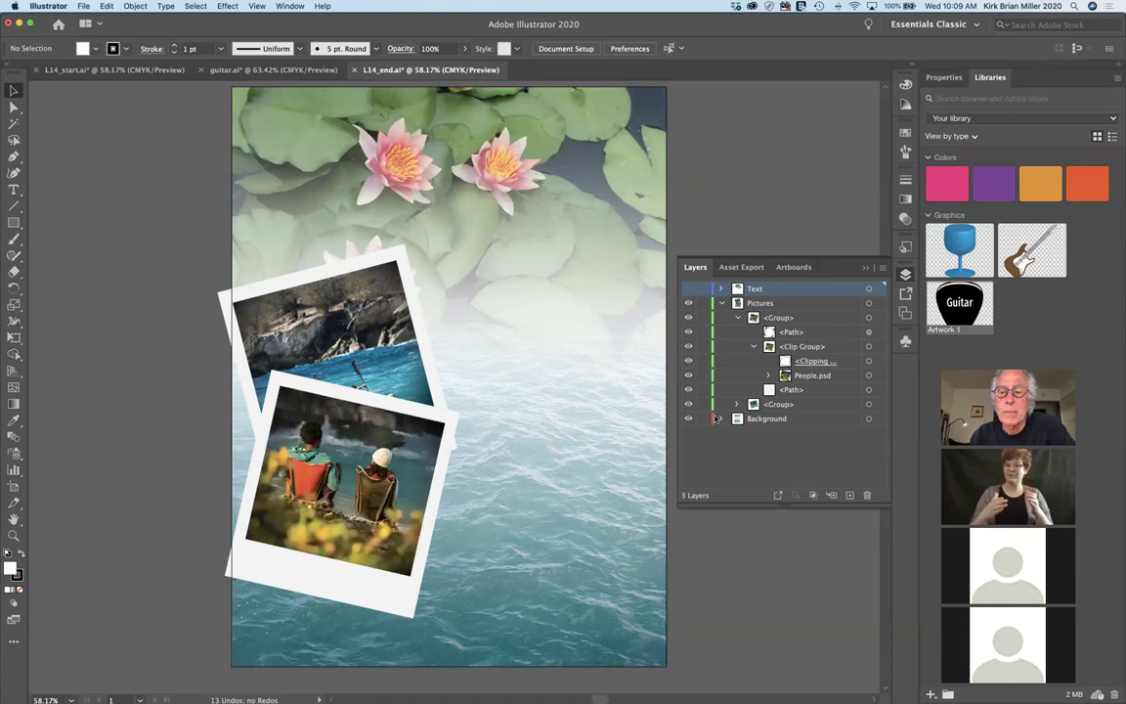
pyautogui.click(689, 361)
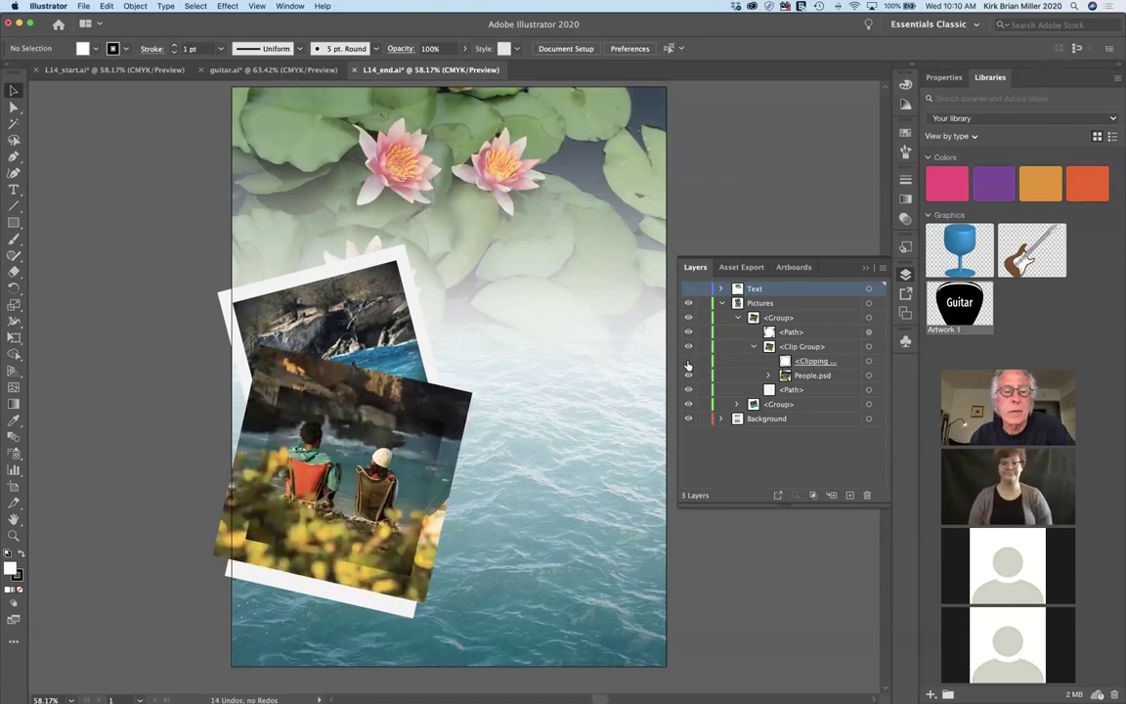
pyautogui.click(688, 361)
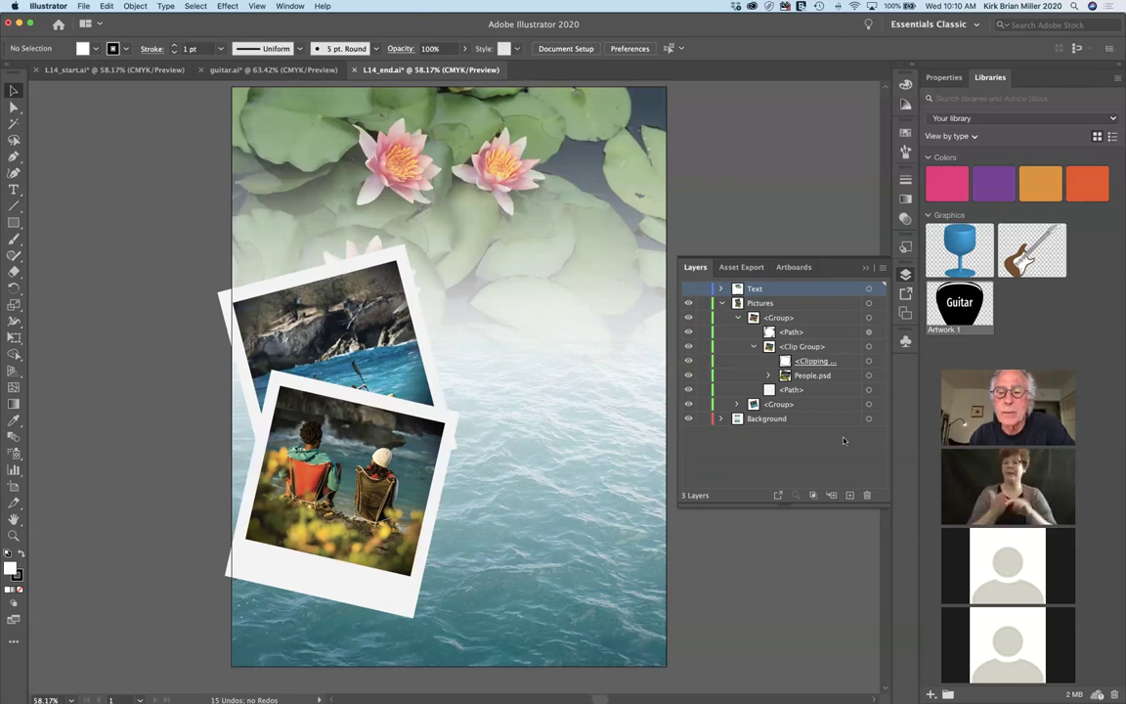
pyautogui.click(689, 404)
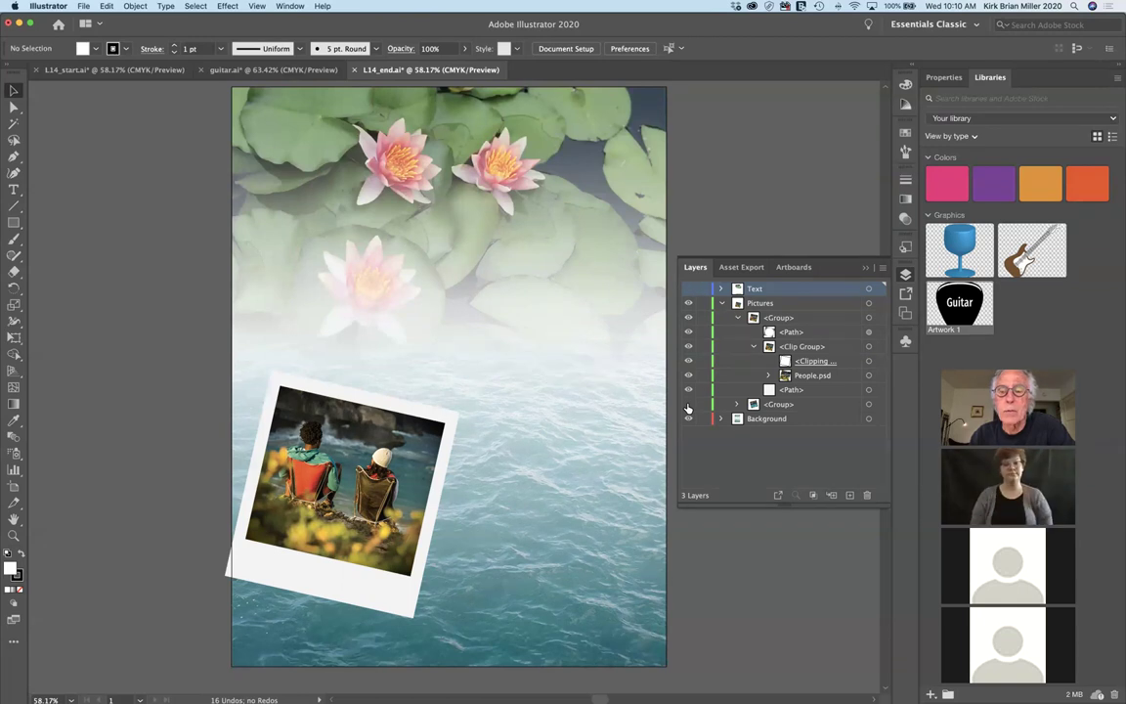
pyautogui.click(688, 404)
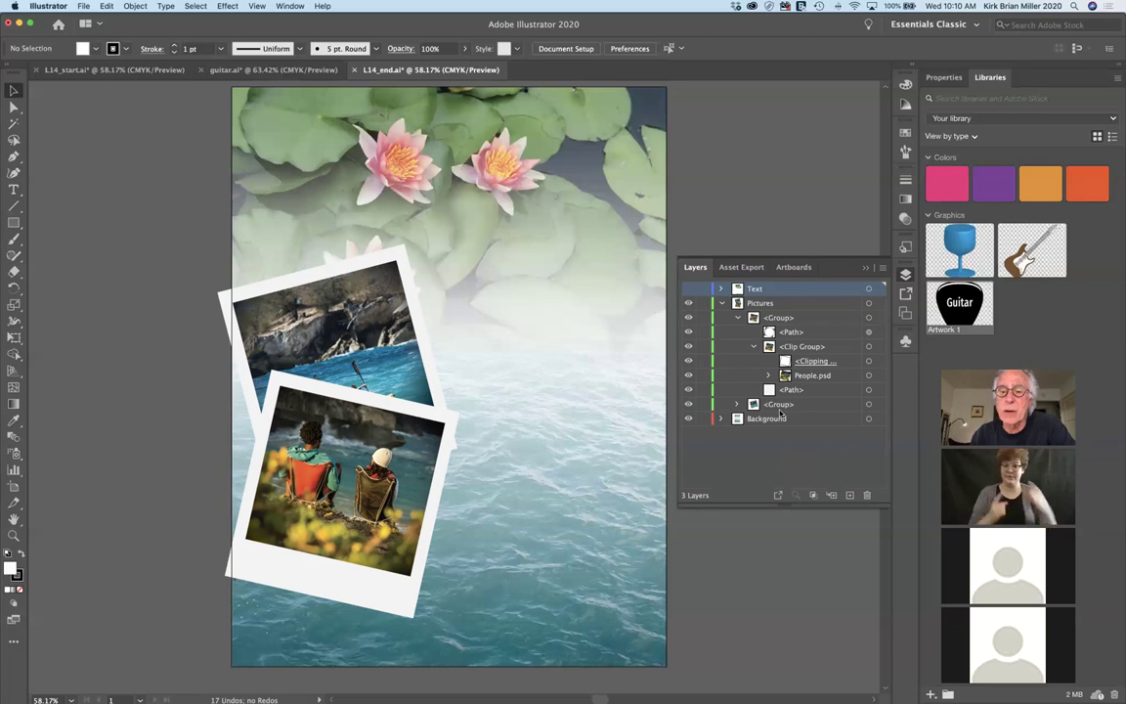
# Step: Collapse Pictures, then show and expand the Text layer with the DISCOVER green ISLE title
pyautogui.click(721, 304)
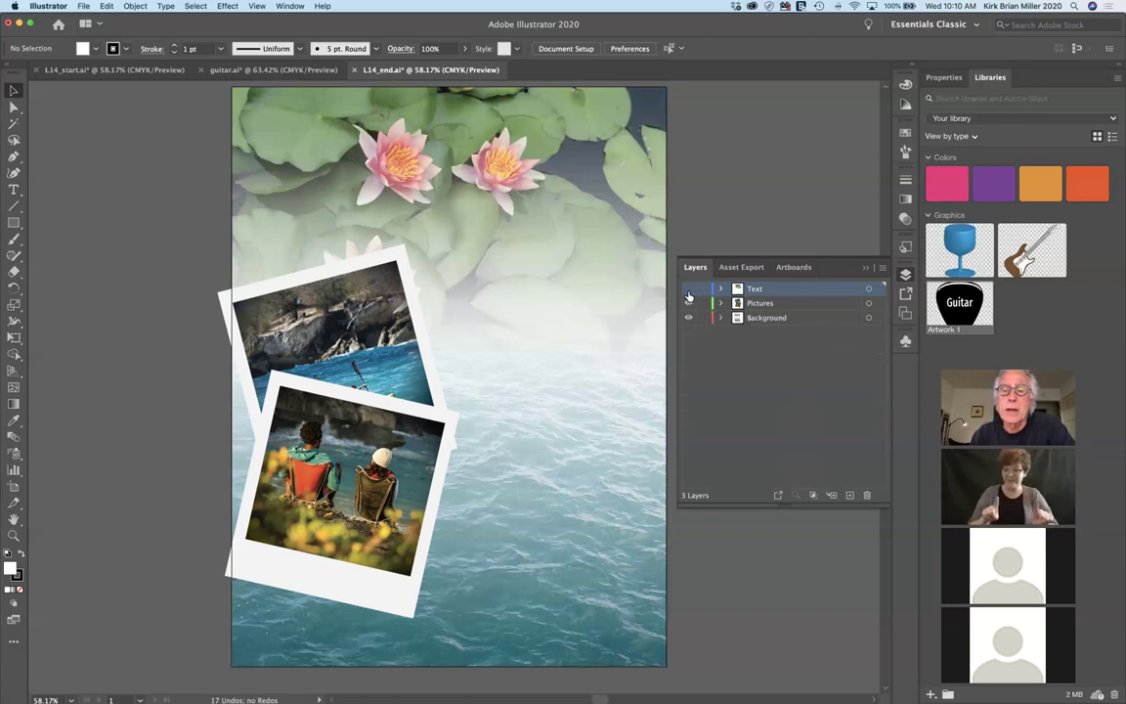
pyautogui.click(689, 290)
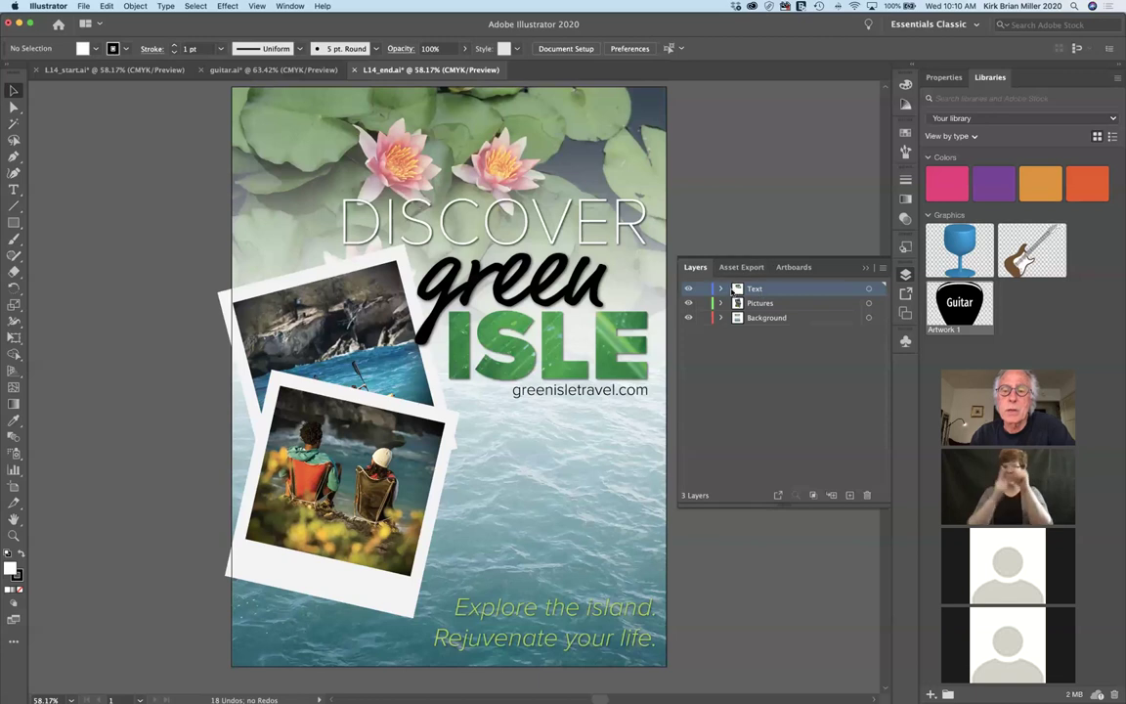
pyautogui.click(722, 289)
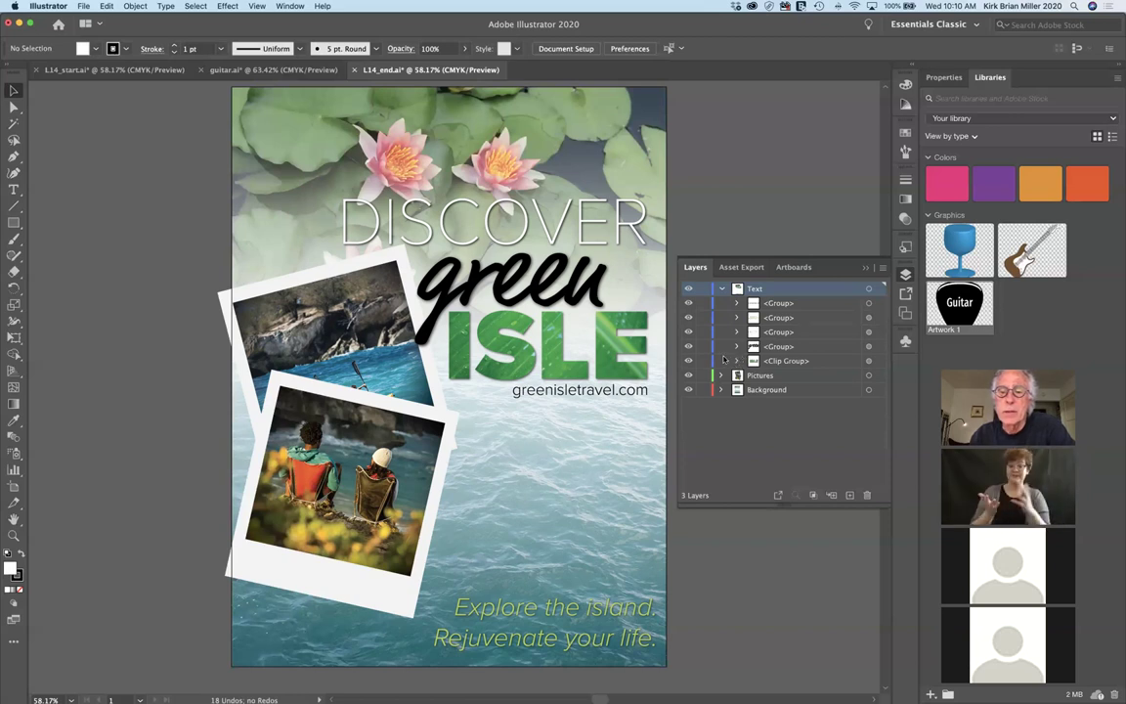
# Step: Toggle the green ISLE Clip Group off and on, then expand it to reveal its contents
pyautogui.click(688, 361)
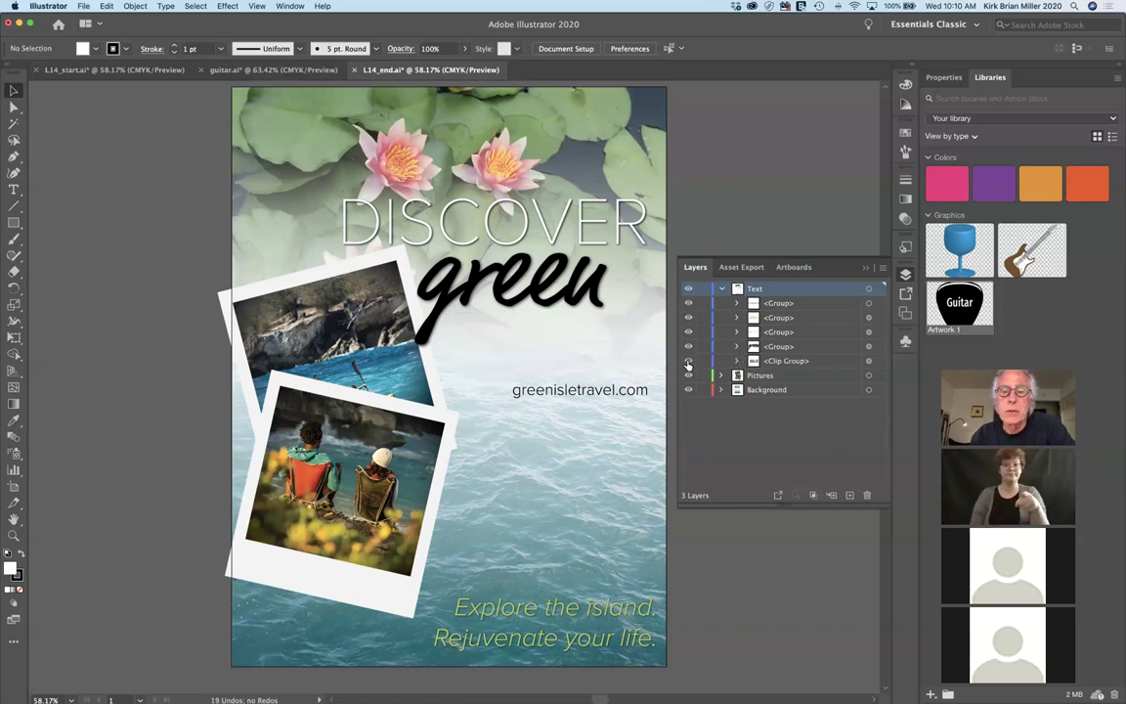
pyautogui.click(688, 361)
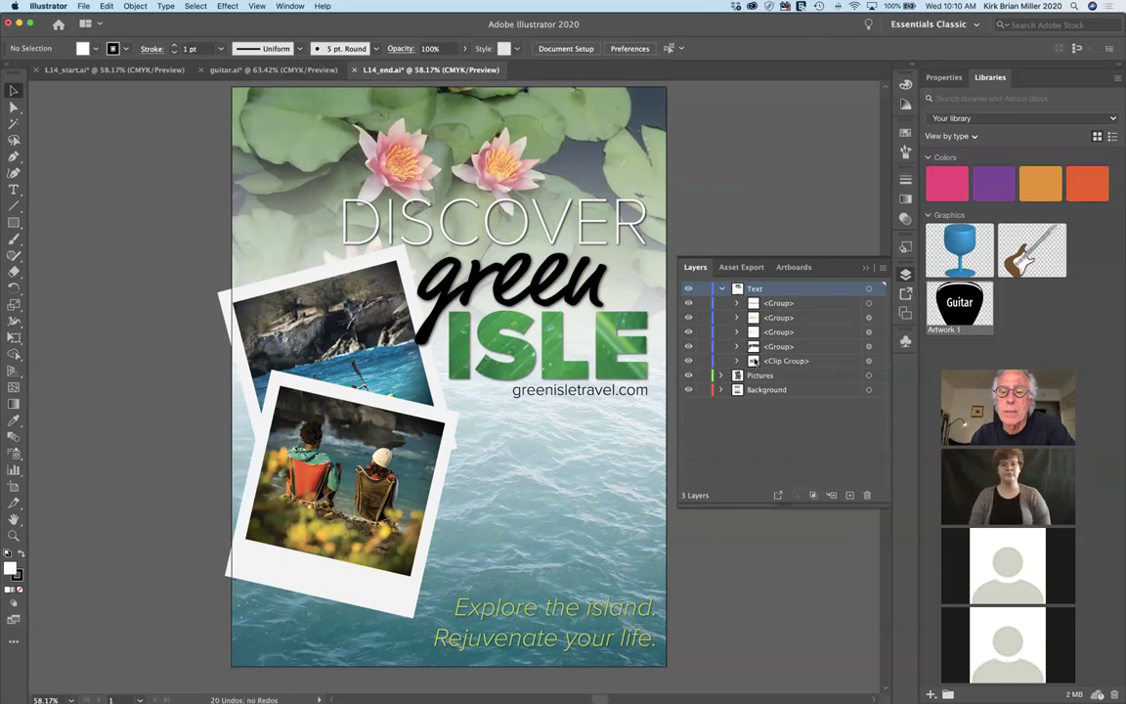
pyautogui.click(739, 361)
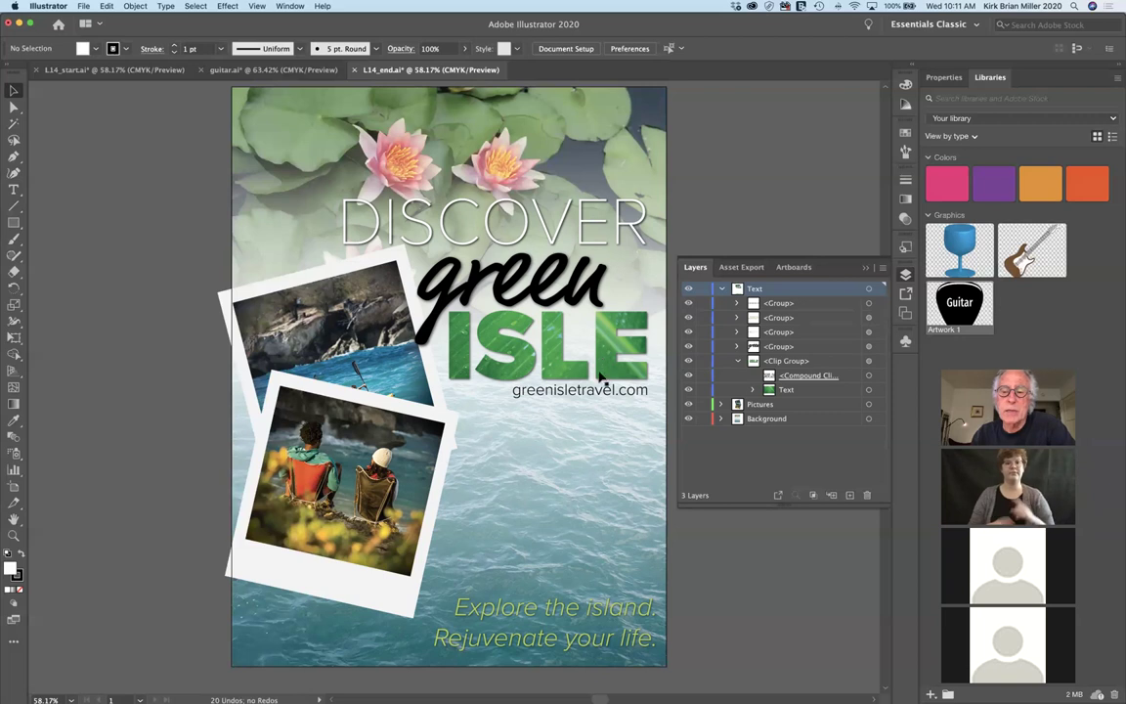
# Step: Toggle the ISLE text inside the clip off and on, then collapse the Clip Group
pyautogui.click(689, 390)
pyautogui.click(688, 390)
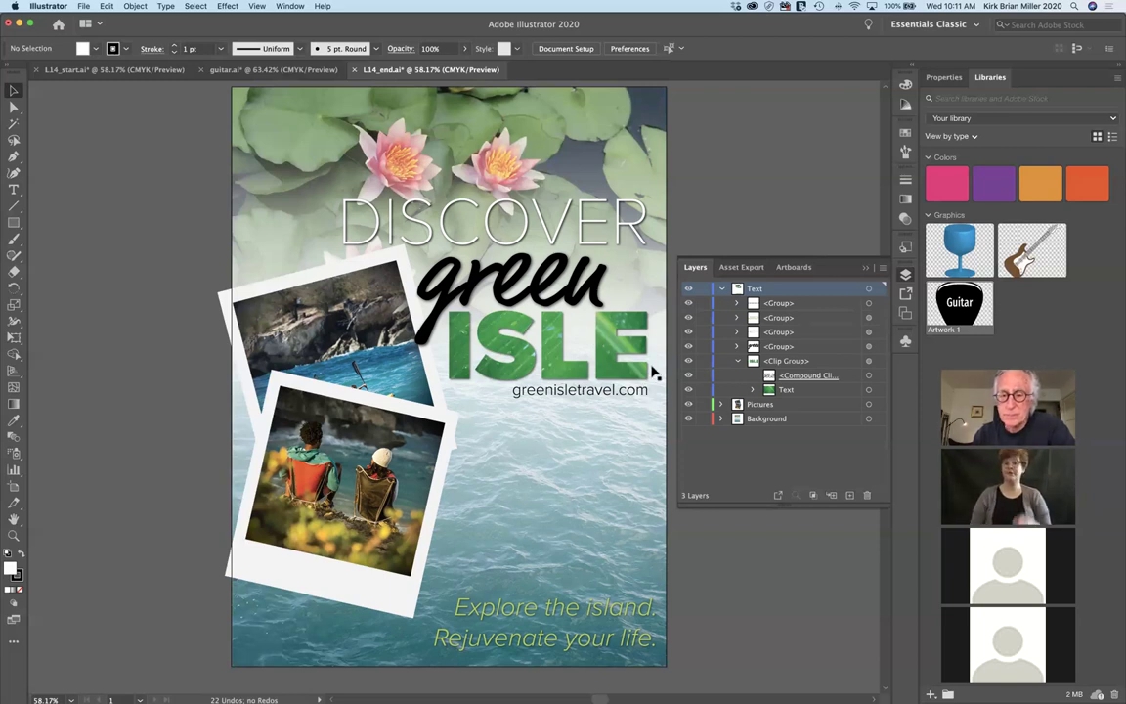
pyautogui.click(738, 362)
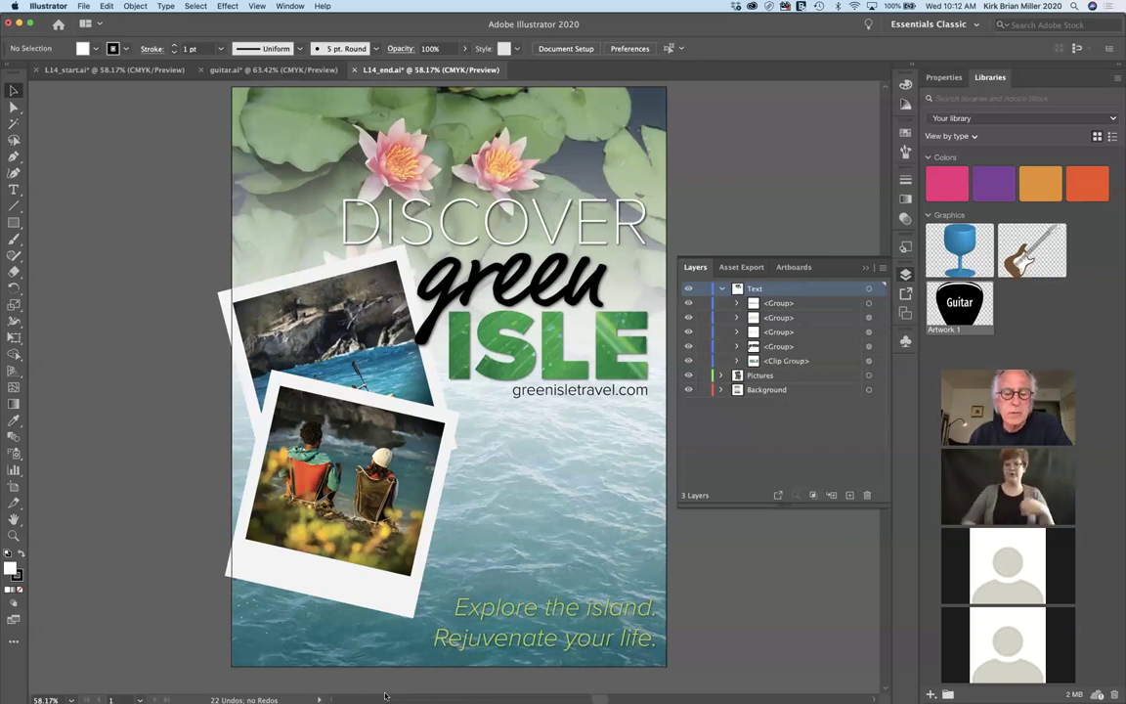
# Step: Switch from Illustrator to Photoshop via the Dock to bring up Lilypads.psd
pyautogui.moveTo(479, 696)
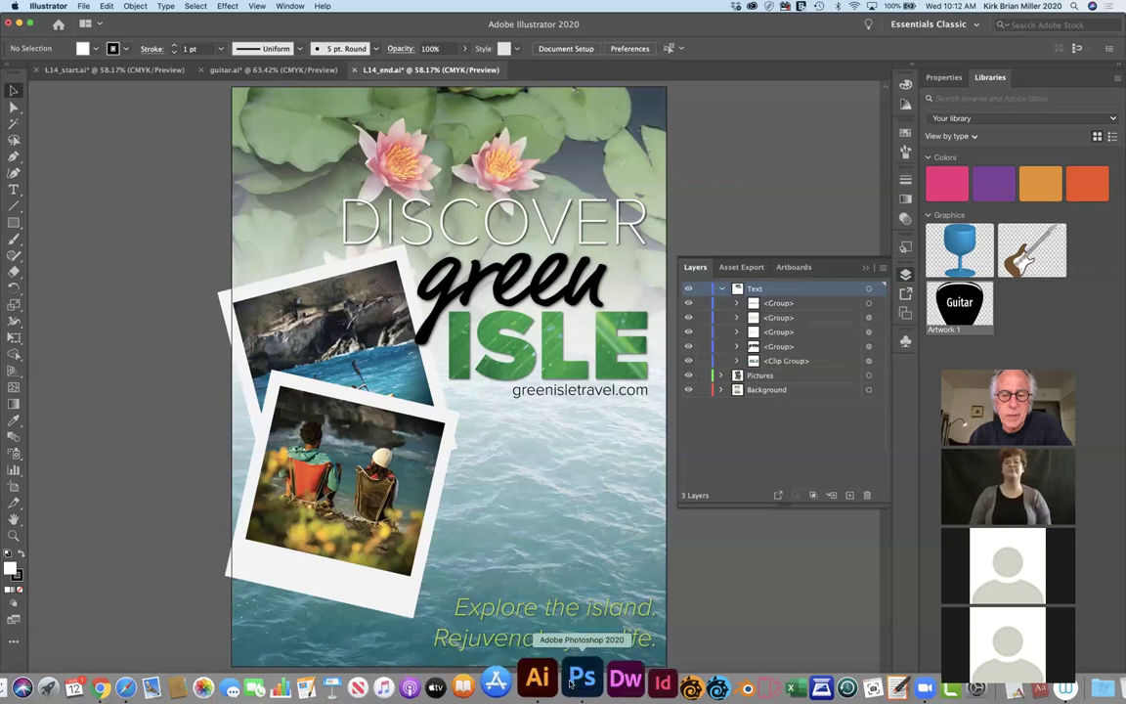
pyautogui.click(576, 677)
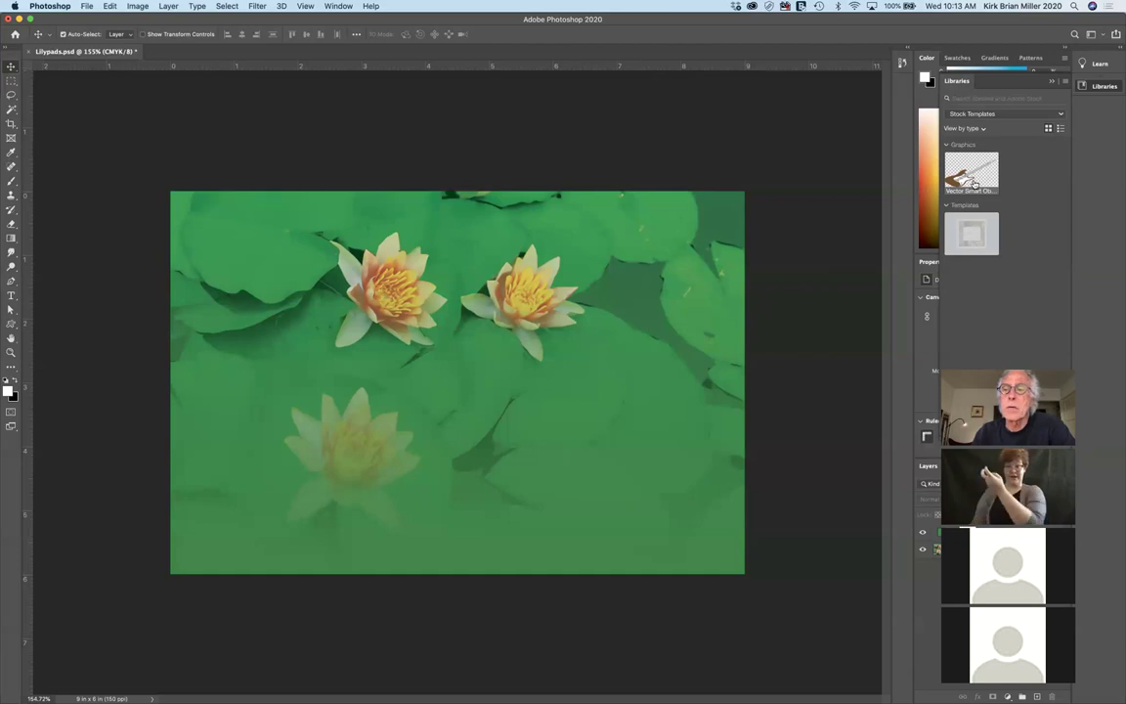
# Step: Place the library guitar on Lilypads.psd as a vector smart object, then select Color Fill 1
pyautogui.moveTo(971, 174); pyautogui.dragTo(468, 407)
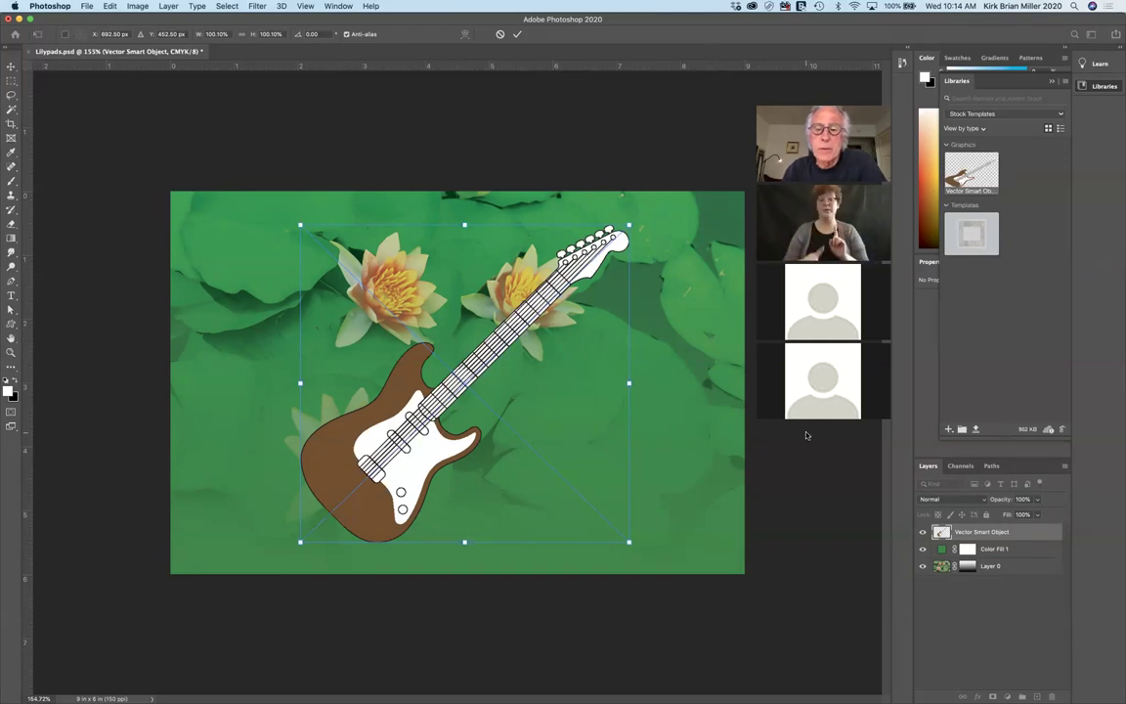
pyautogui.press('Return')
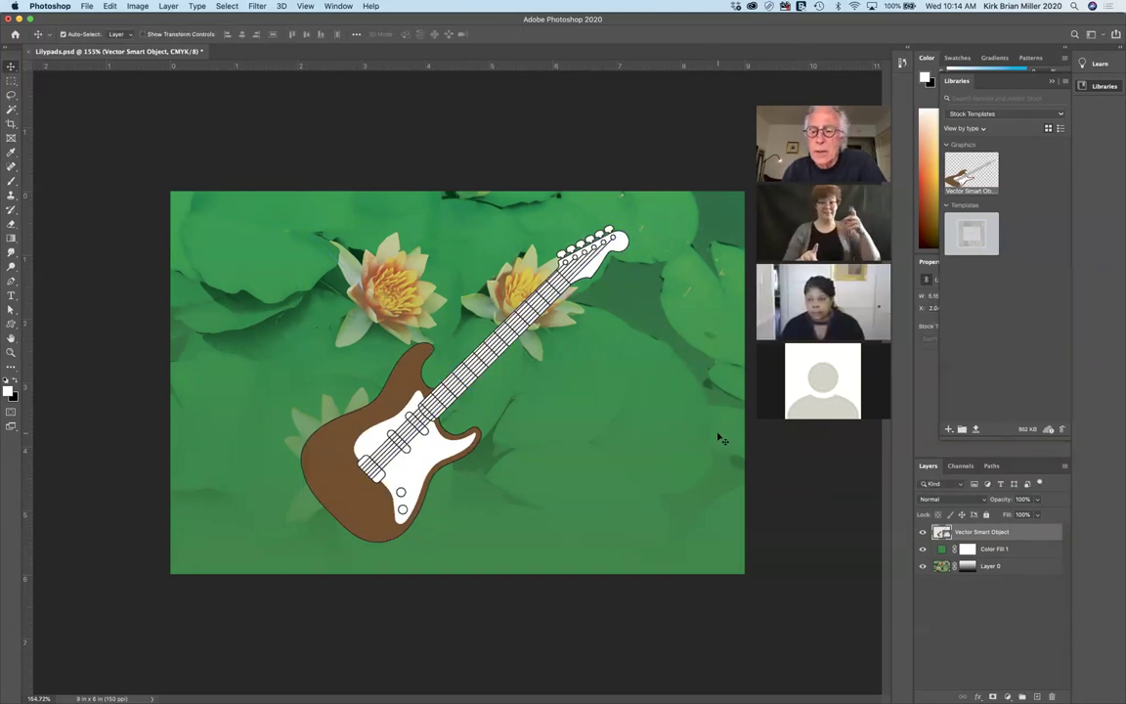
pyautogui.hotkey('alt', '[')
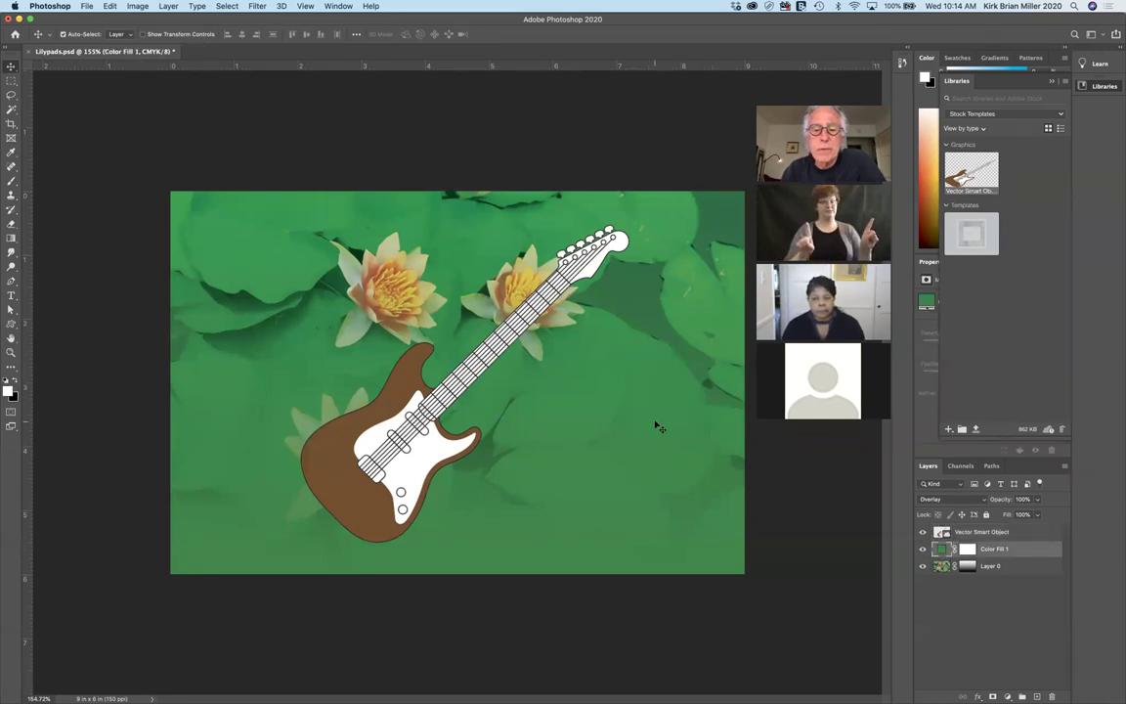
pyautogui.click(923, 550)
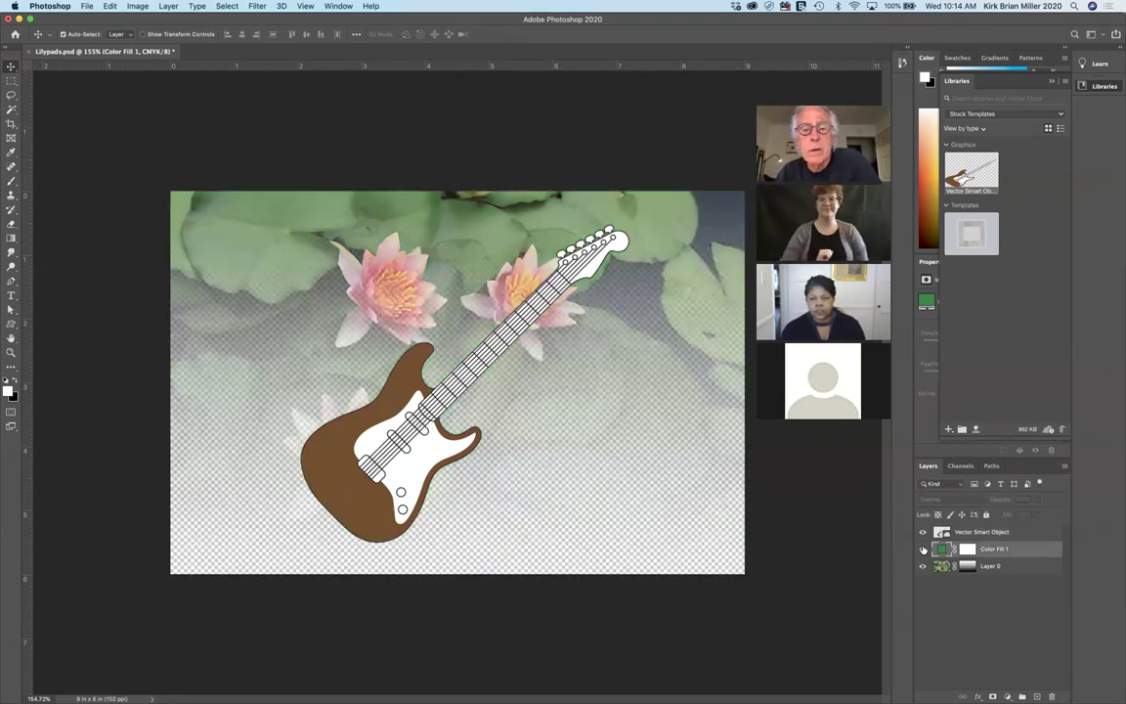
pyautogui.click(923, 549)
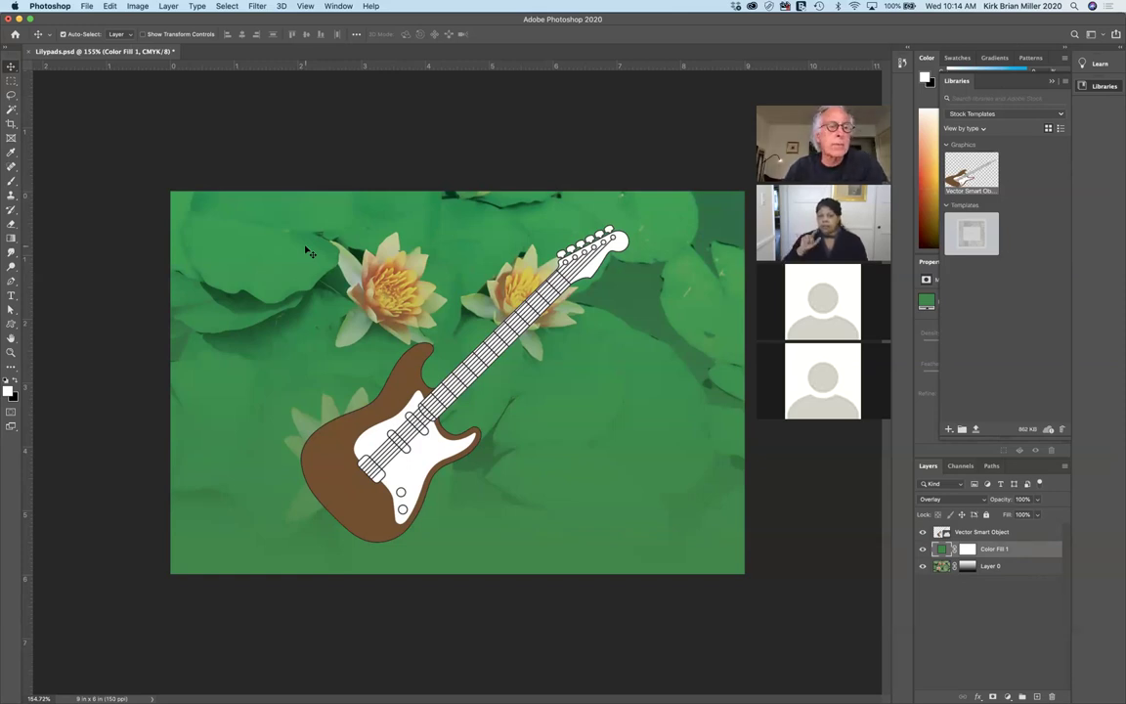
pyautogui.click(138, 7)
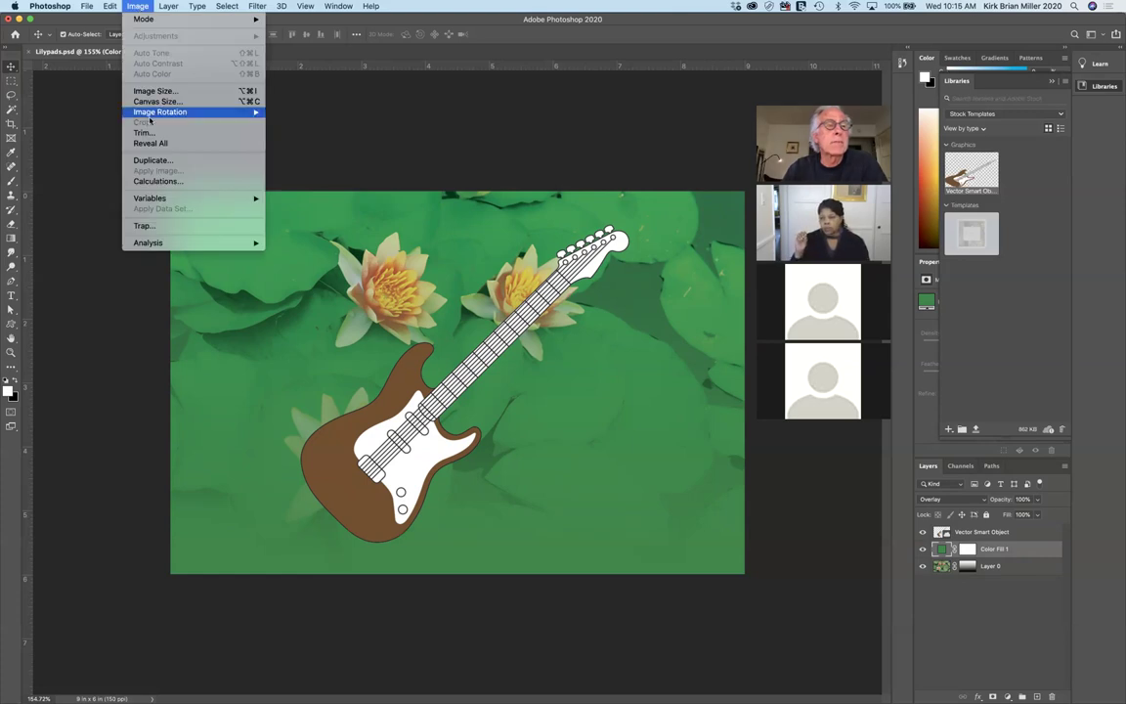
pyautogui.click(294, 294)
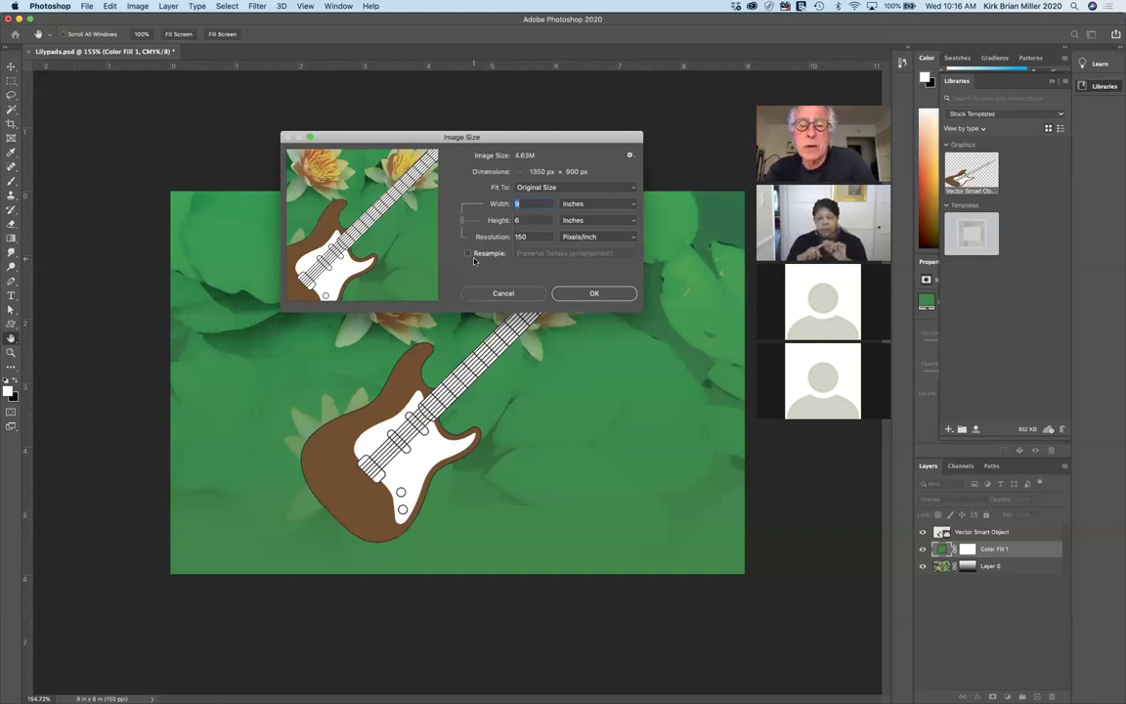
pyautogui.click(519, 297)
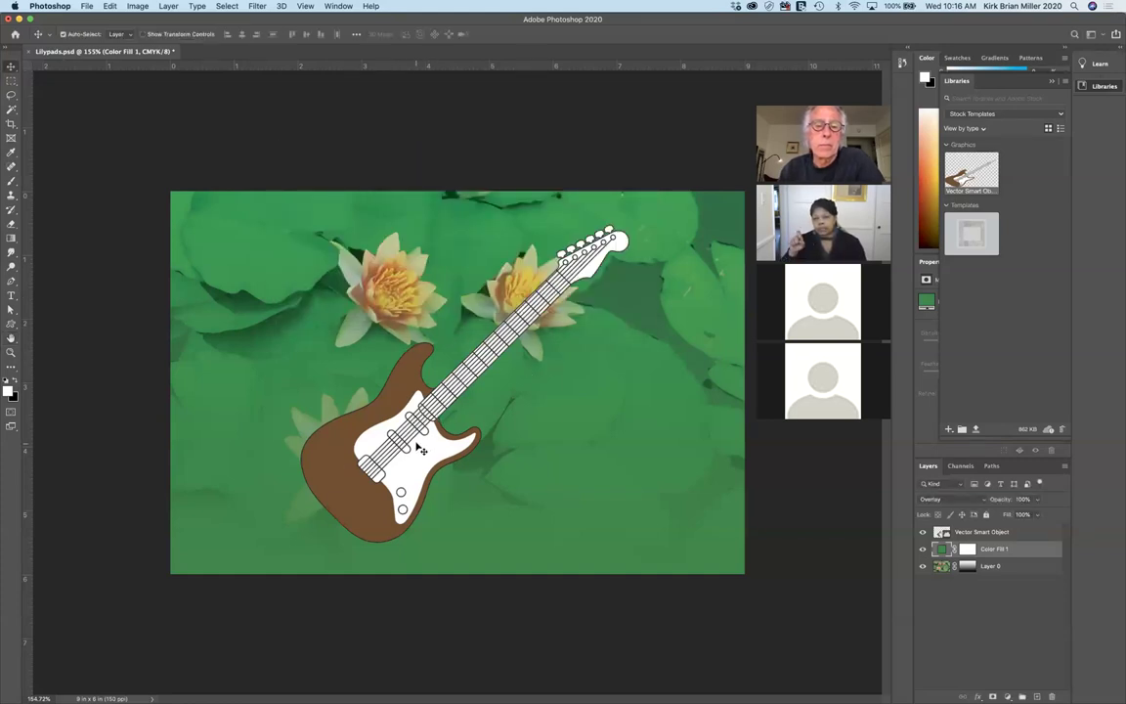
pyautogui.click(455, 390)
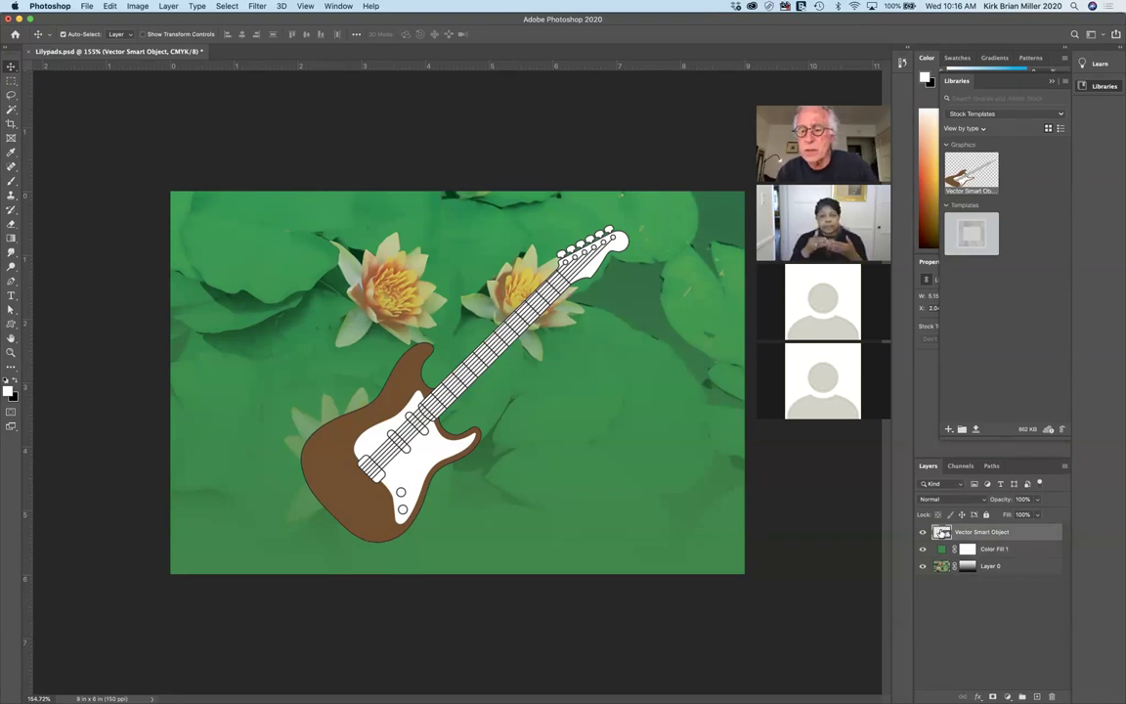
# Step: Delete the Vector Smart Object guitar layer from Lilypads.psd
pyautogui.moveTo(990, 529); pyautogui.dragTo(1050, 692)
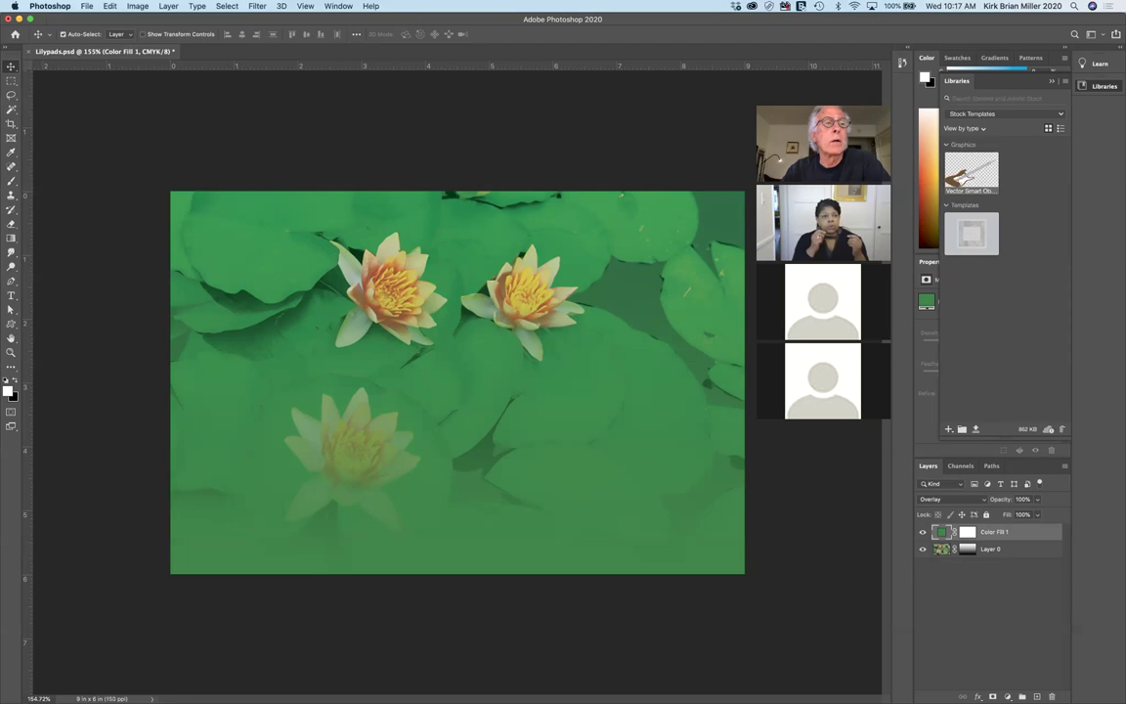
# Step: Open guitar.ai from the Desktop to reach its Import PDF settings
pyautogui.click(84, 6)
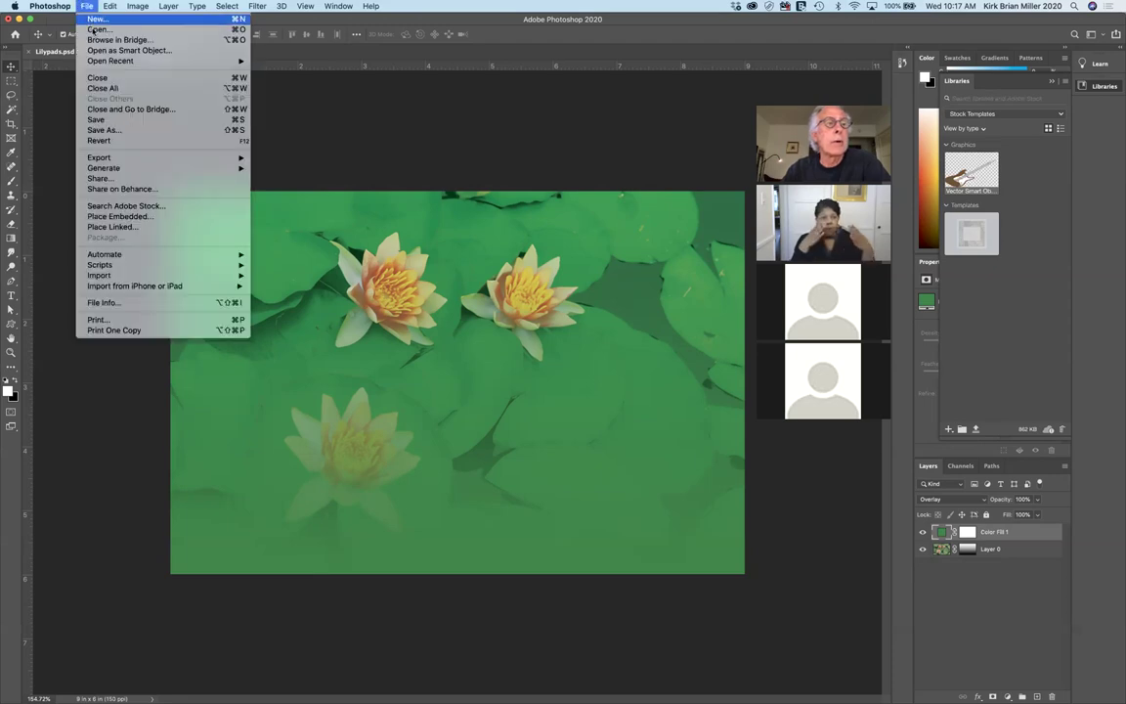
pyautogui.click(350, 201)
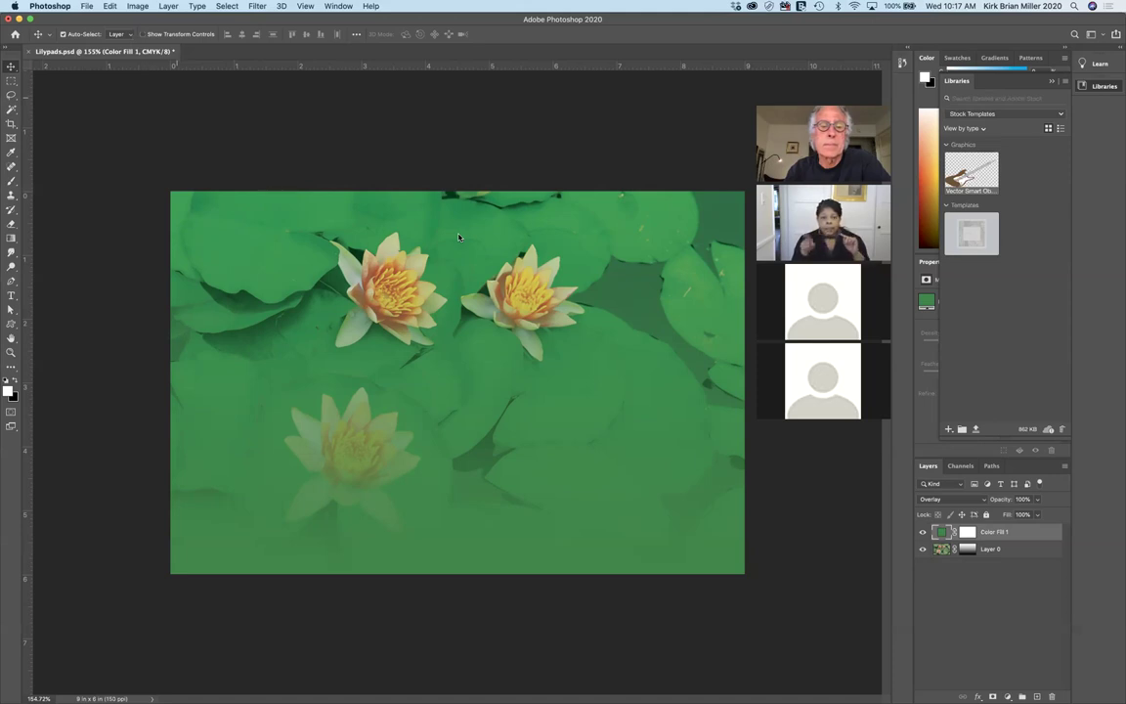
pyautogui.press('super+o')
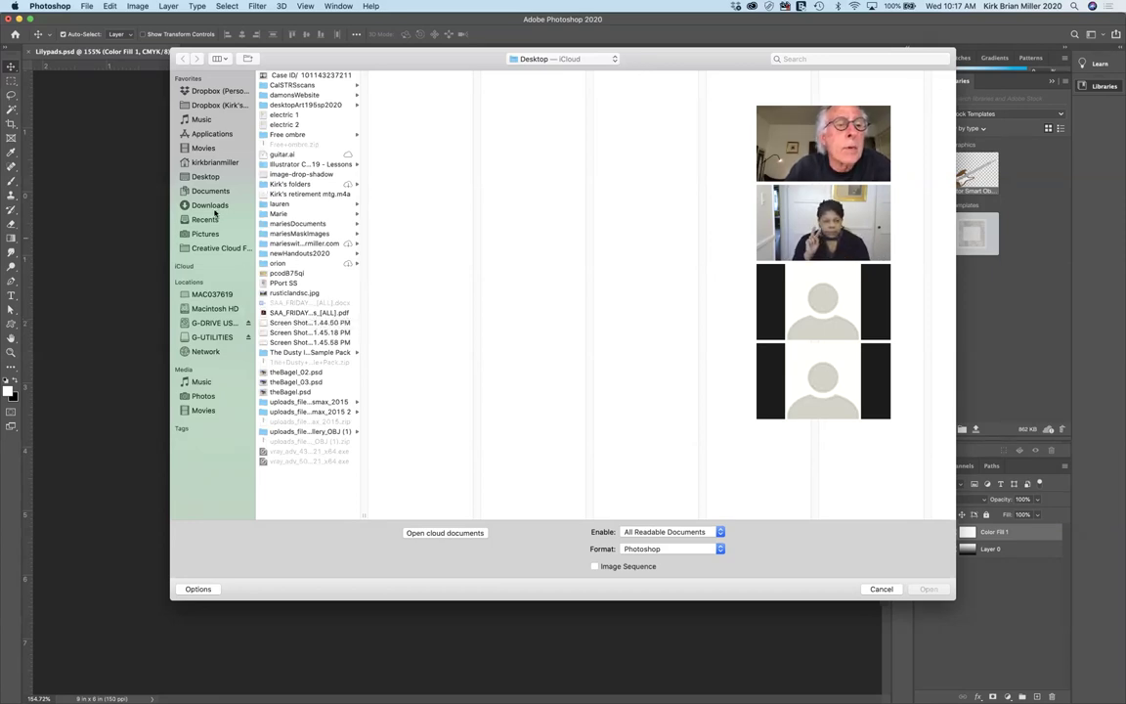
pyautogui.click(205, 178)
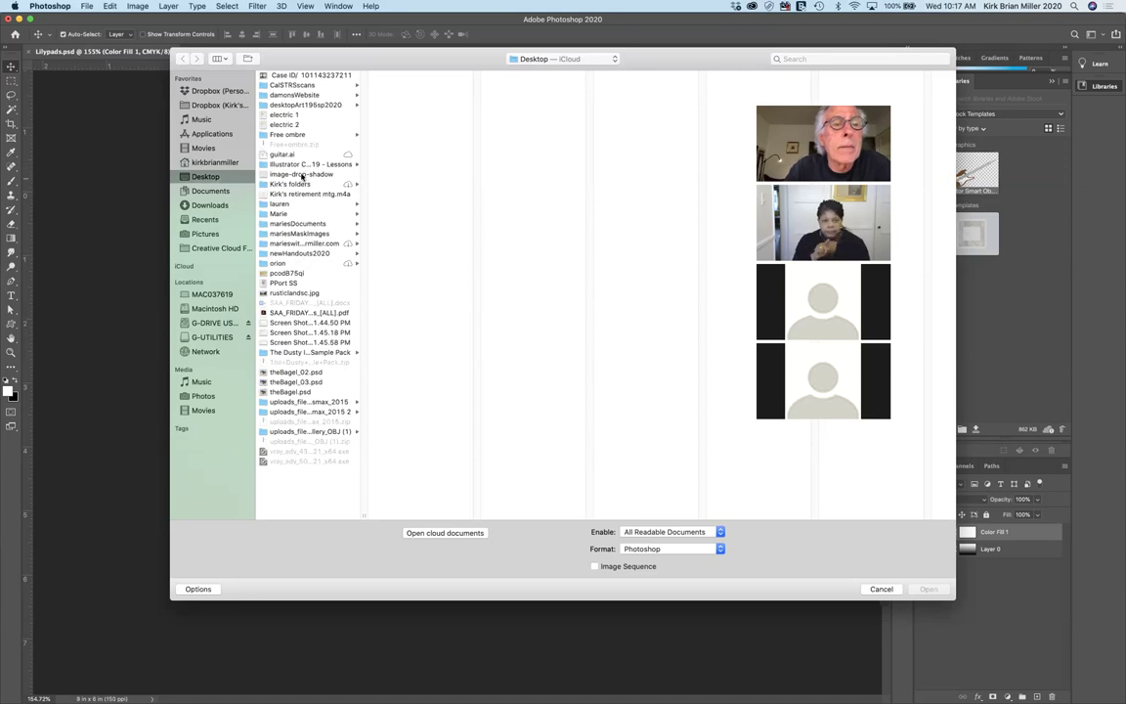
pyautogui.click(285, 155)
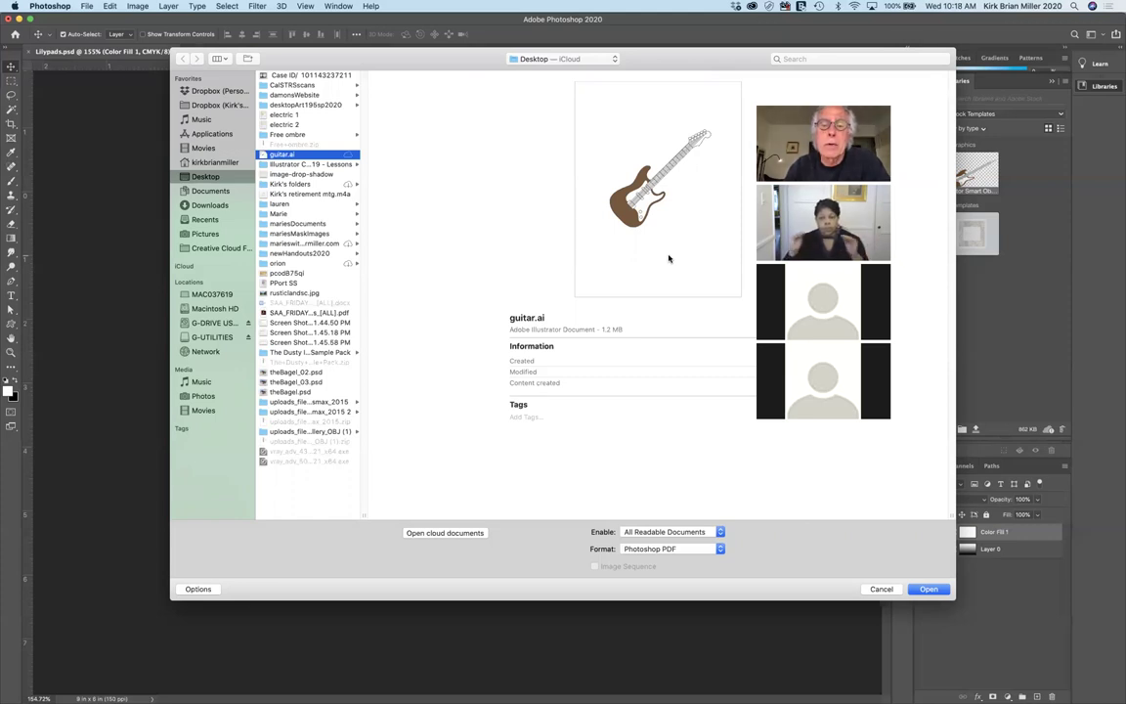
pyautogui.click(919, 591)
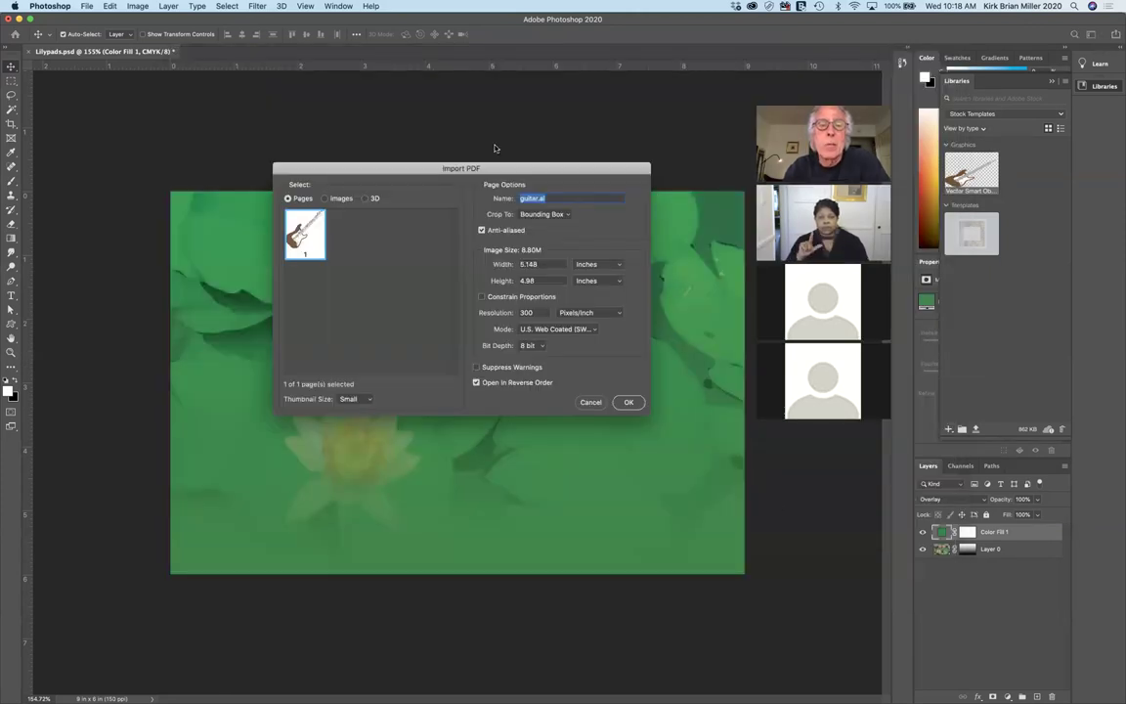
# Step: Import guitar.ai at 300 Pixels/Inch with Constrain Proportions checked
pyautogui.moveTo(489, 171); pyautogui.dragTo(508, 114)
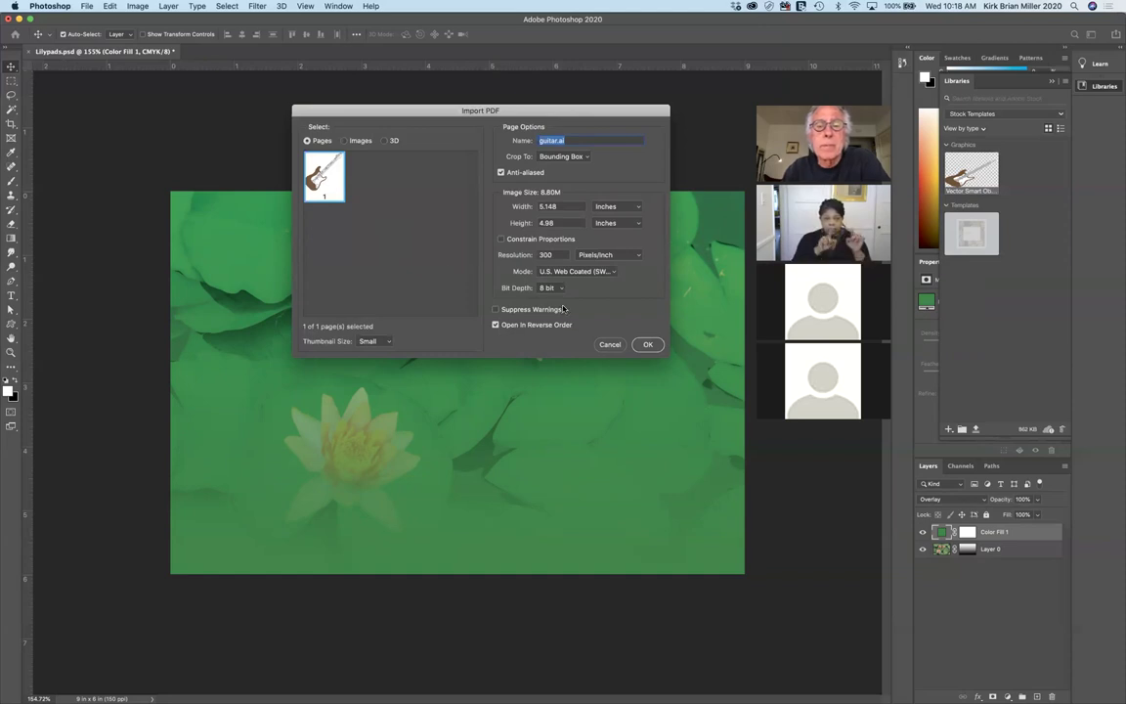
pyautogui.click(501, 240)
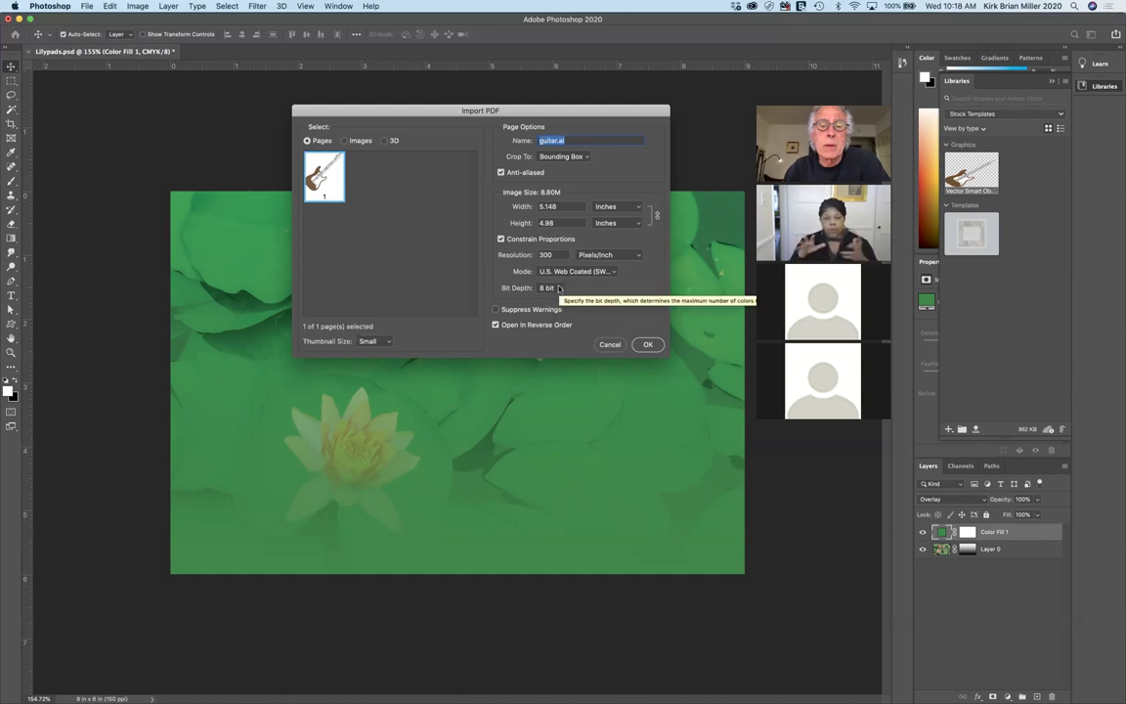
pyautogui.click(647, 346)
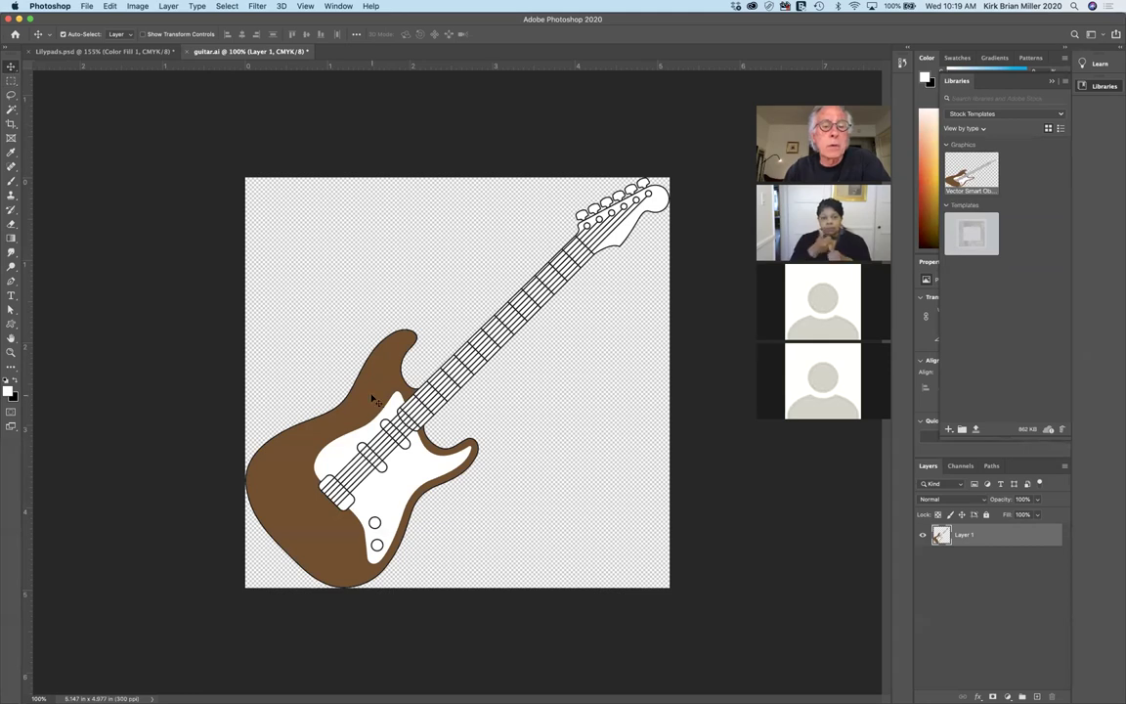
# Step: Drag the rasterised guitar from guitar.ai into Lilypads.psd as Layer 1 above Color Fill 1
pyautogui.moveTo(337, 358)
pyautogui.mouseDown()
pyautogui.moveTo(300, 208)
pyautogui.moveTo(103, 49)
pyautogui.moveTo(348, 355)
pyautogui.mouseUp()
pyautogui.moveTo(454, 414); pyautogui.dragTo(430, 330)
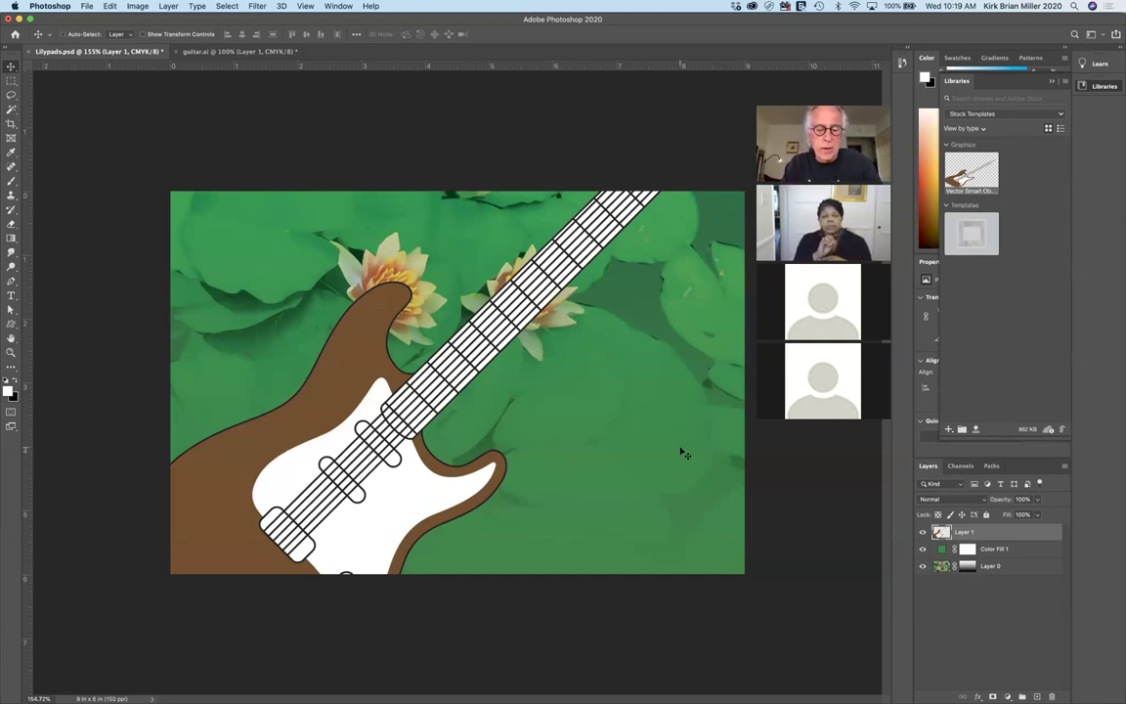
# Step: Free Transform the Layer 1 guitar down to about 40% and commit the resize
pyautogui.press('super+t')
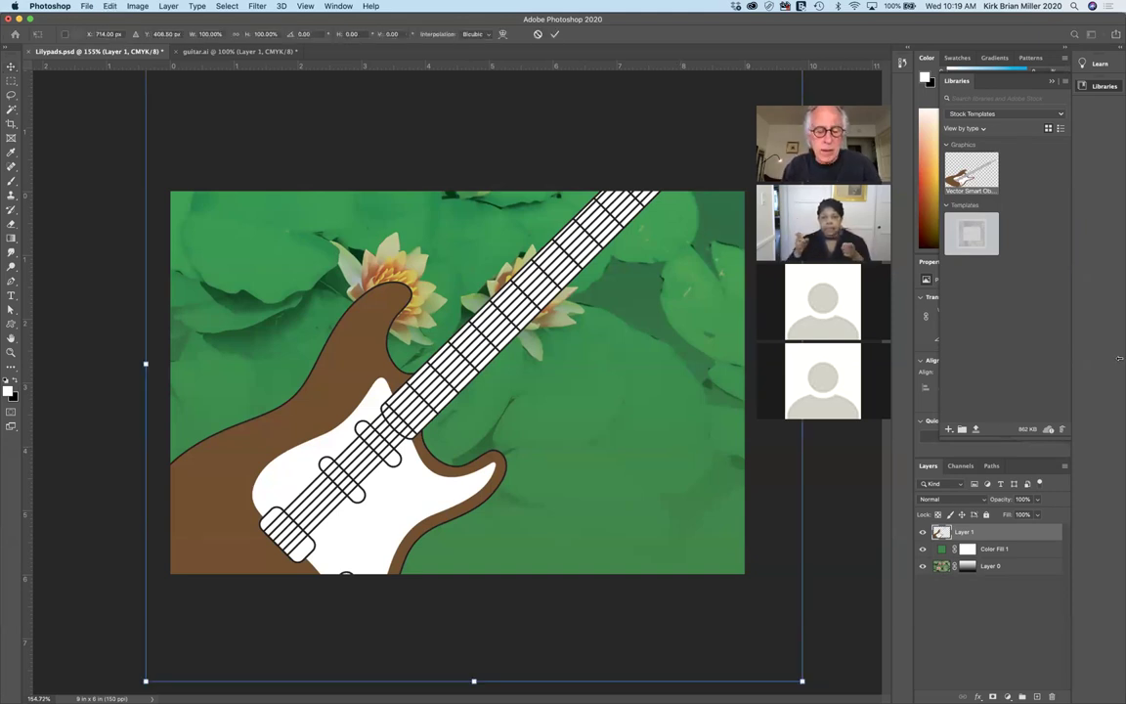
pyautogui.press('super+0')
pyautogui.press('super+1')
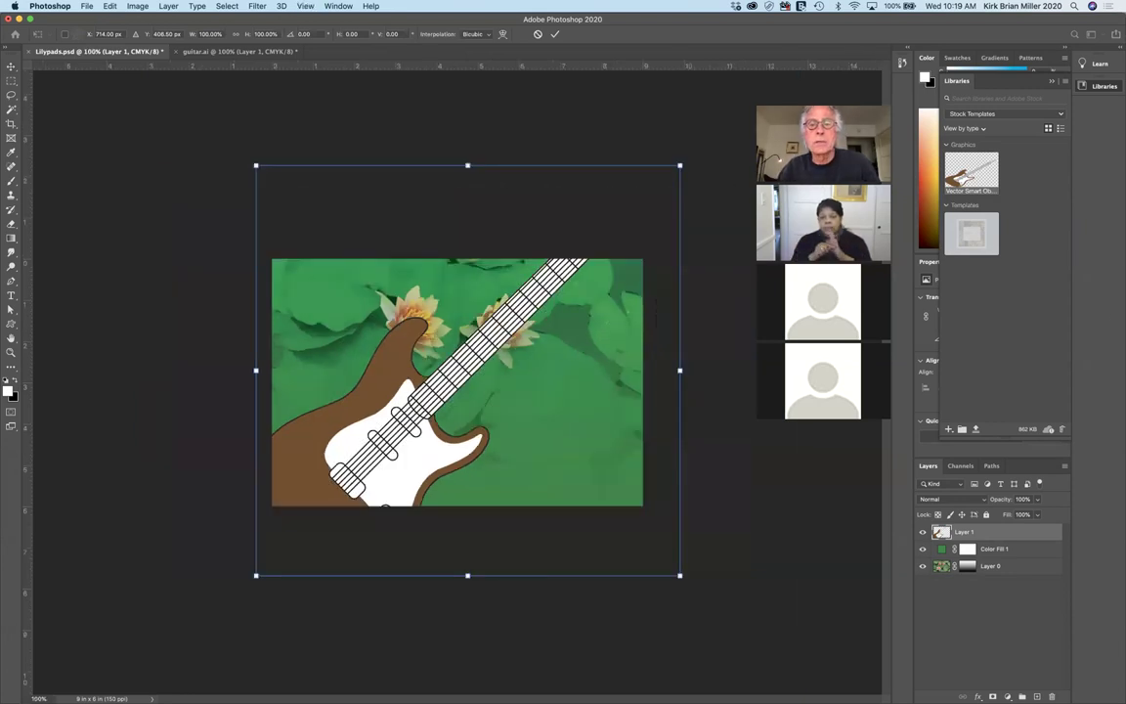
pyautogui.moveTo(680, 165); pyautogui.dragTo(553, 289)
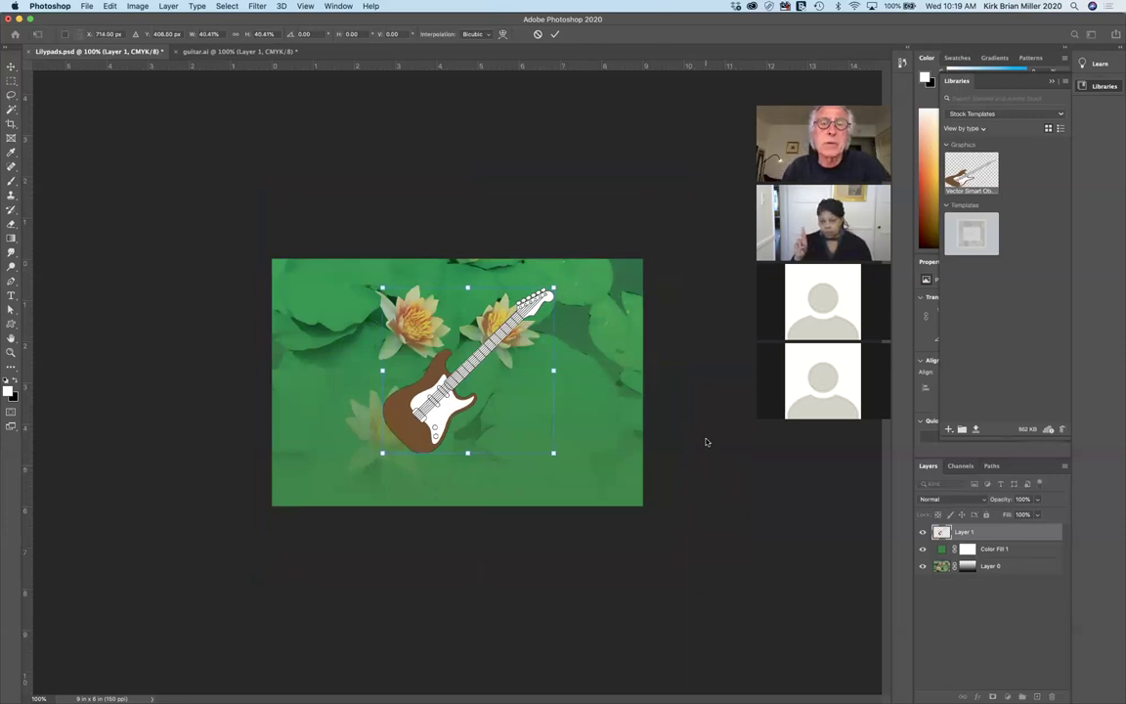
pyautogui.press('Return')
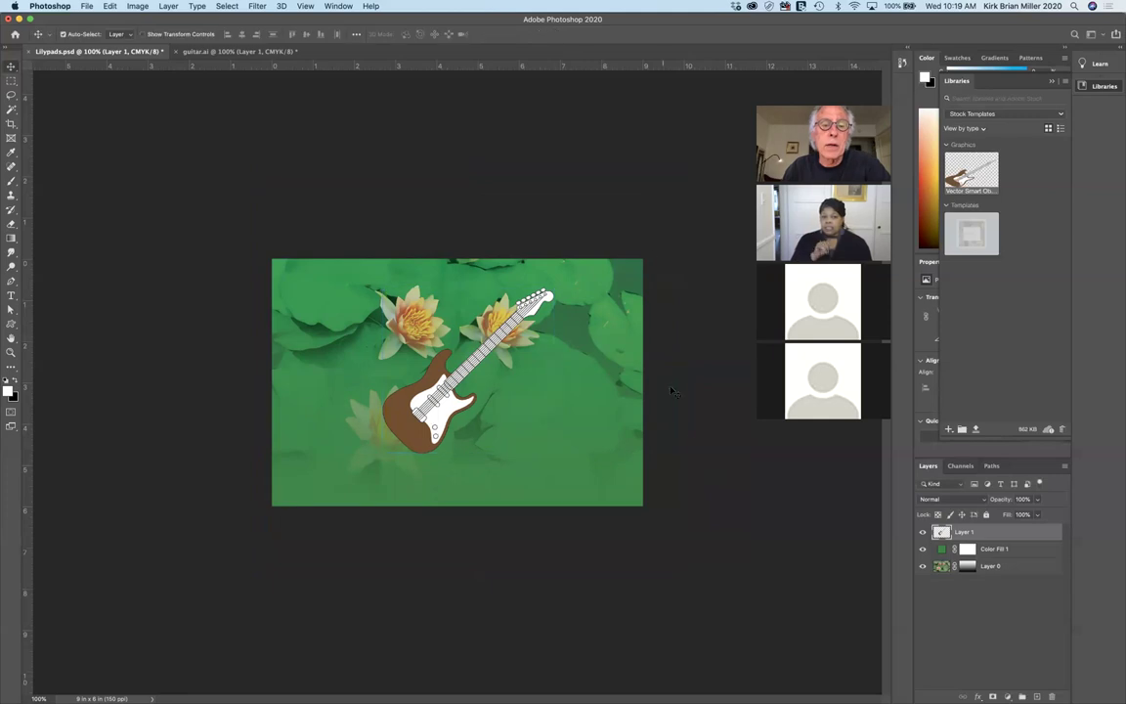
pyautogui.press('super+0')
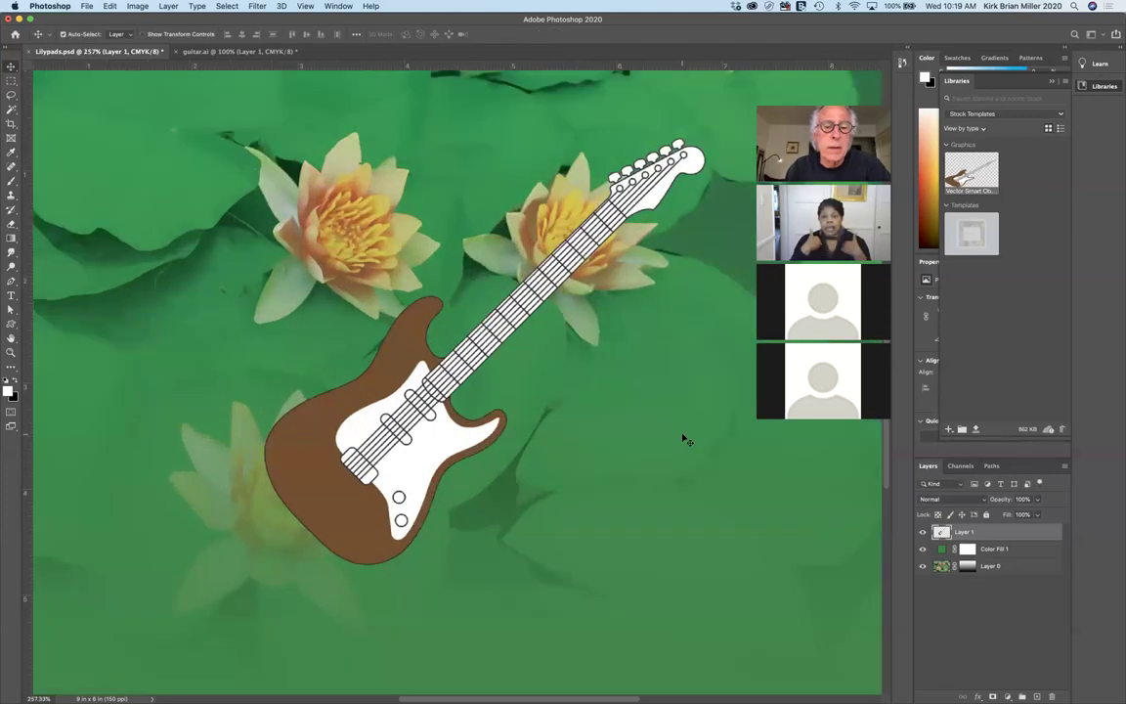
# Step: Zoom in on the guitar's pixelated edges, then drag Layer 1 to the trash
pyautogui.press('super+equal')
pyautogui.press('super+equal')
pyautogui.press('super+equal')
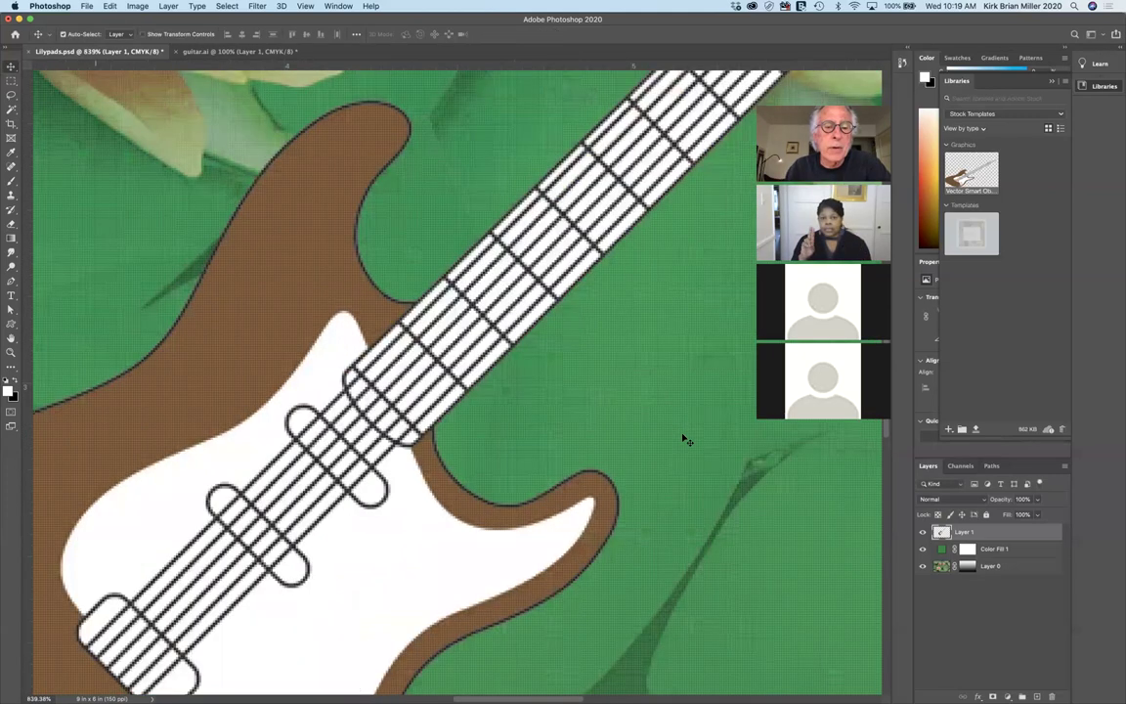
pyautogui.press('super+equal')
pyautogui.press('super+equal')
pyautogui.press('super+equal')
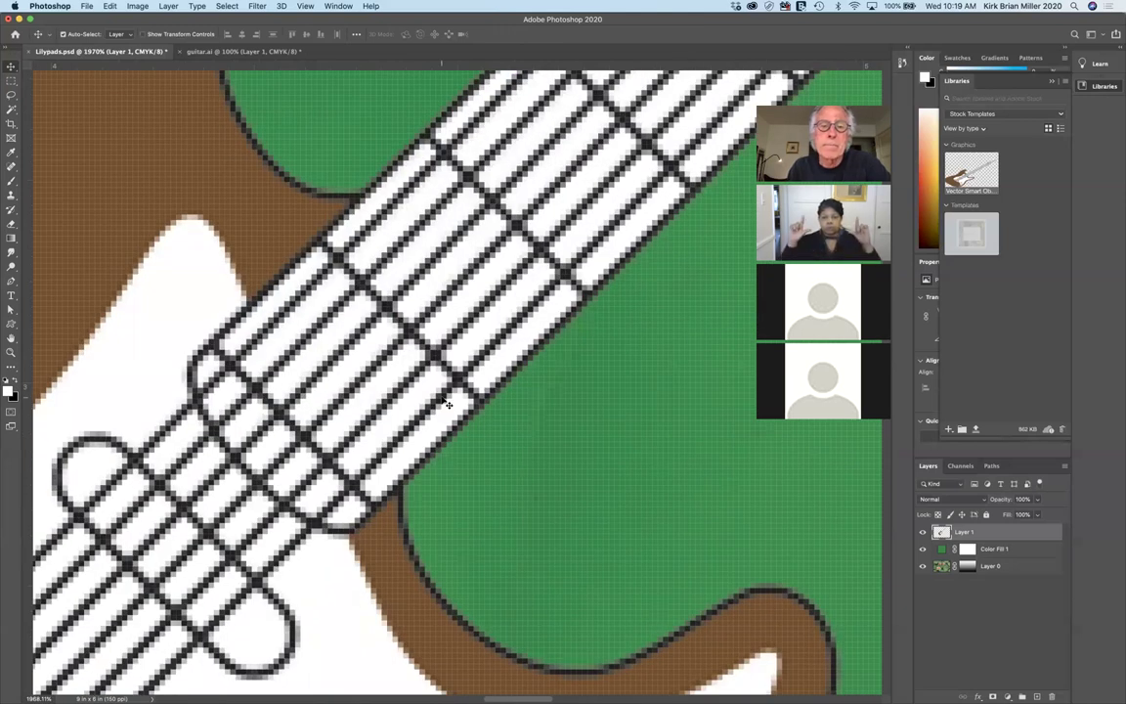
pyautogui.scroll(-2, 448, 403)
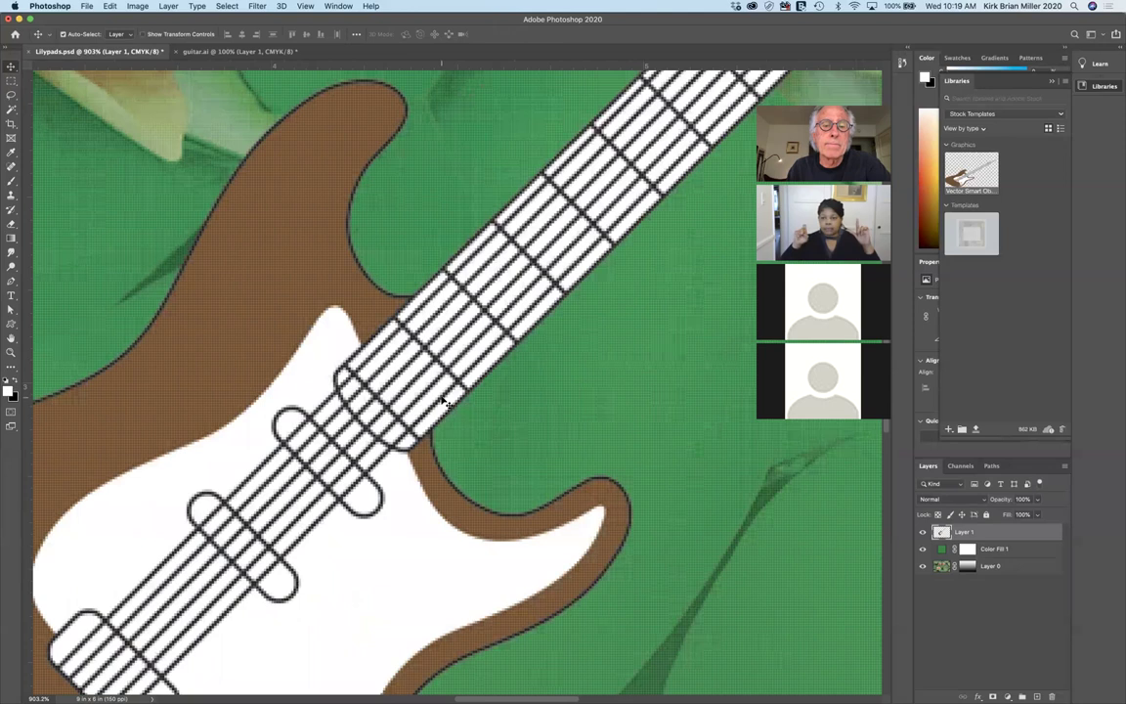
pyautogui.scroll(-3, 444, 399)
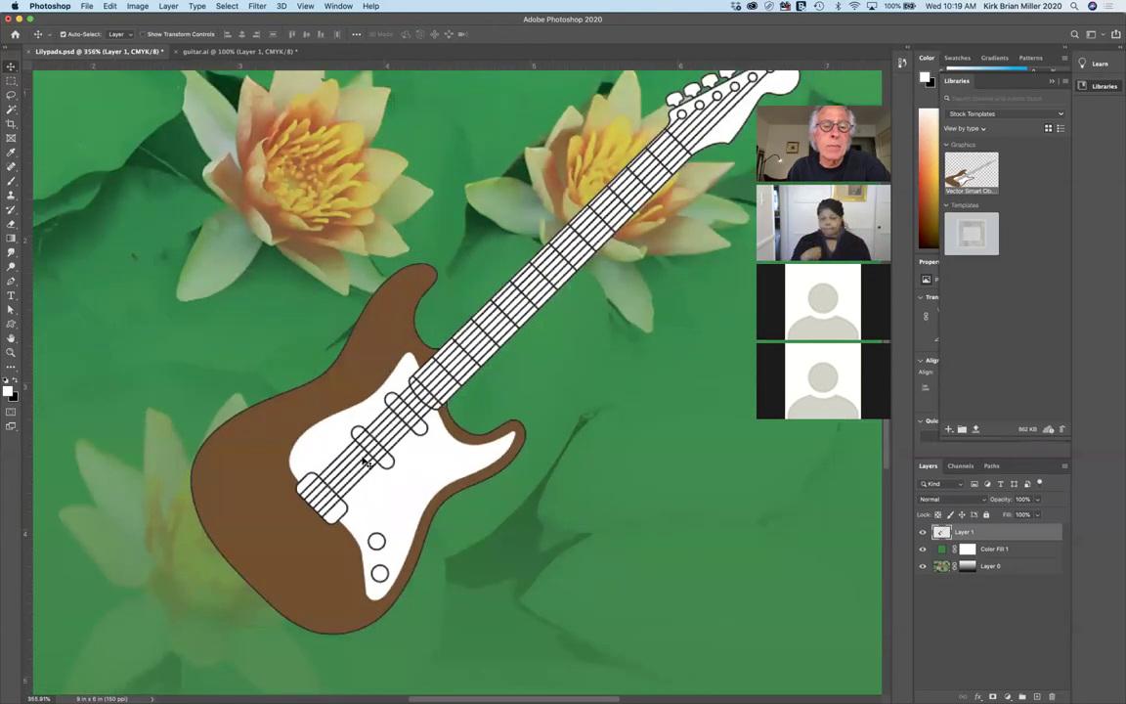
pyautogui.scroll(-1, 372, 477)
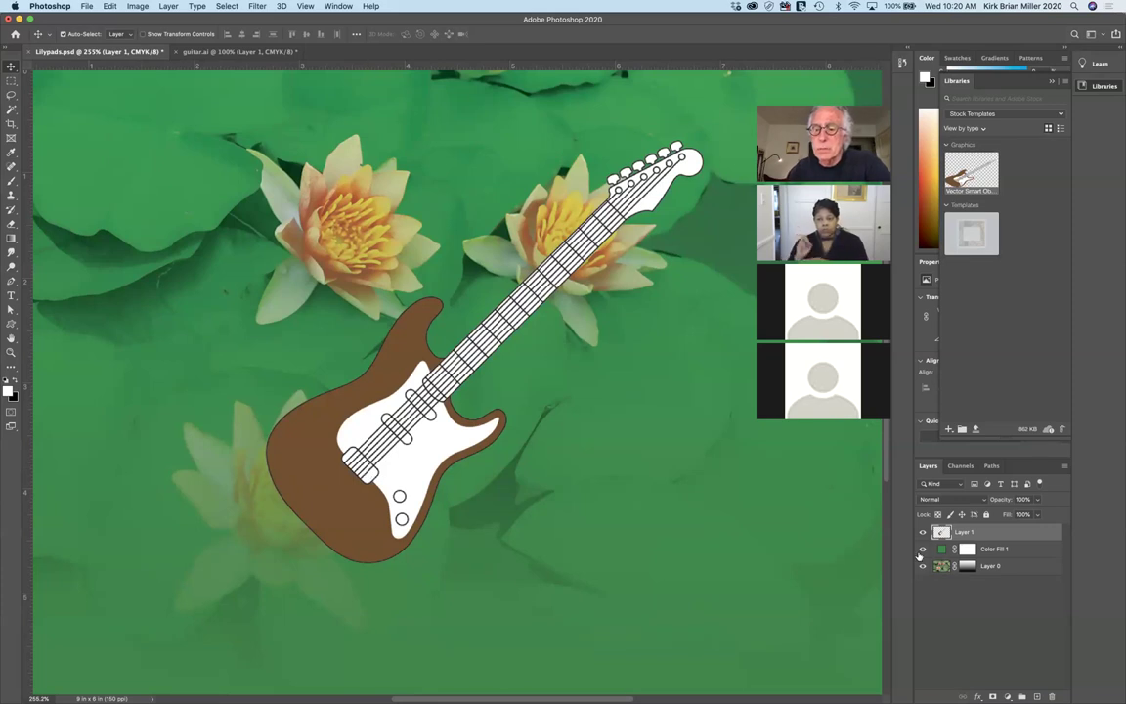
pyautogui.moveTo(940, 532); pyautogui.dragTo(1052, 695)
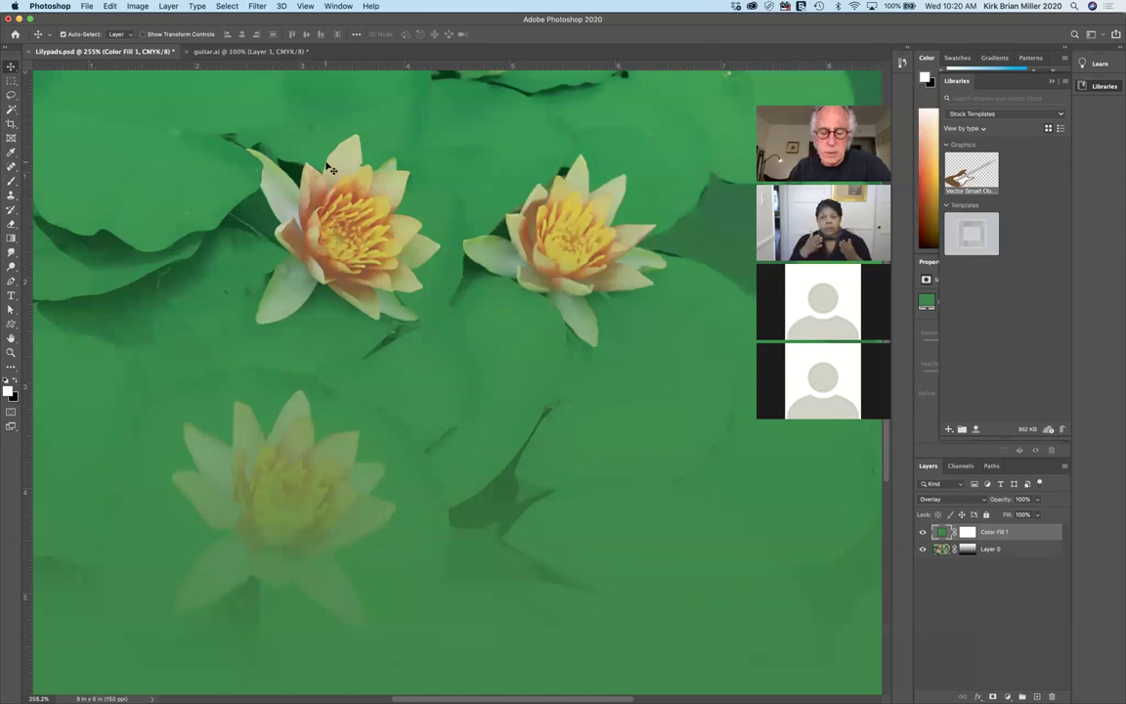
pyautogui.moveTo(249, 696)
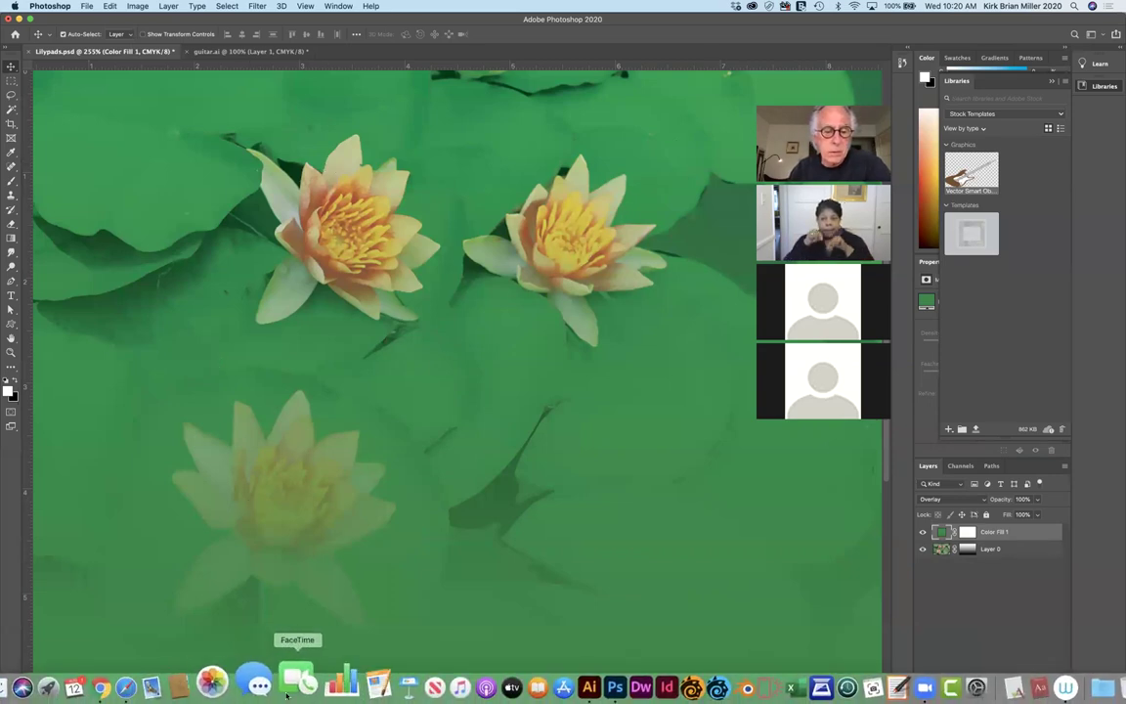
# Step: Copy the guitar from guitar.ai in Illustrator and switch back to Photoshop
pyautogui.click(551, 675)
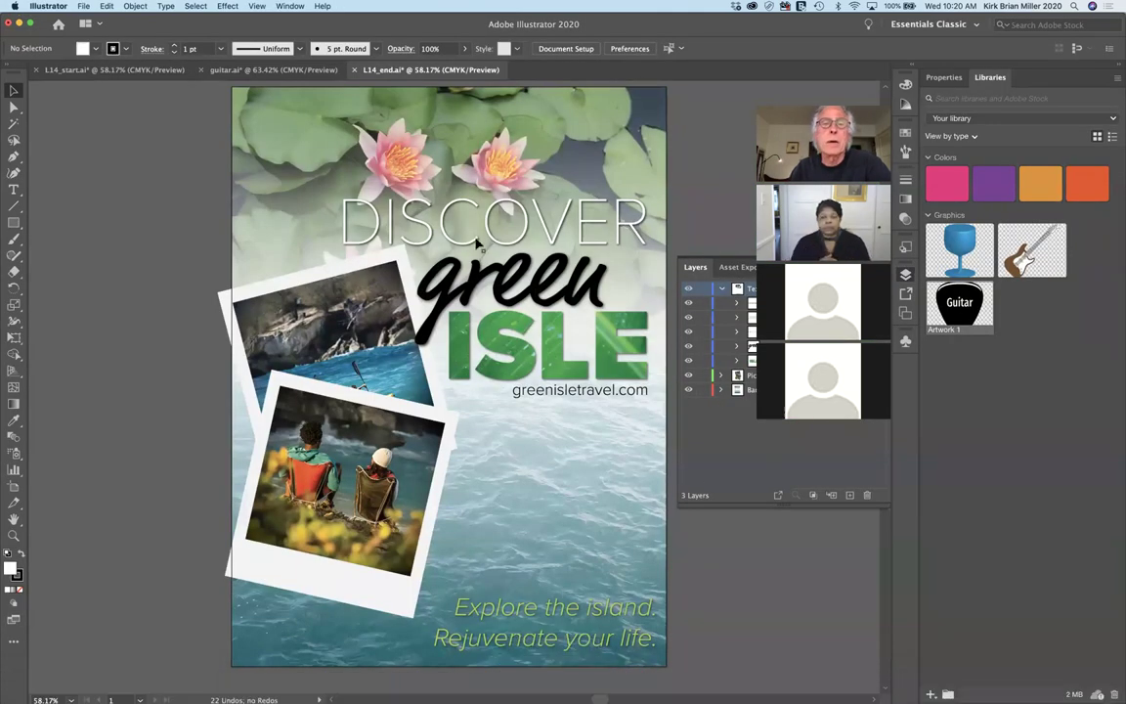
pyautogui.click(262, 72)
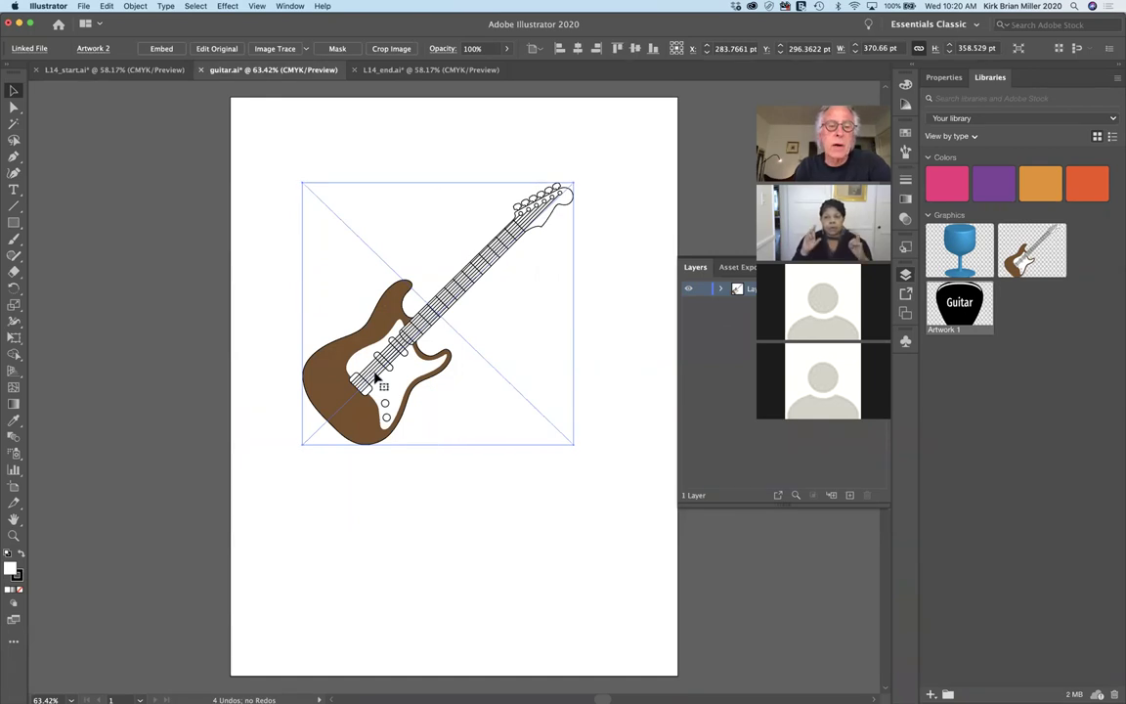
pyautogui.moveTo(362, 689)
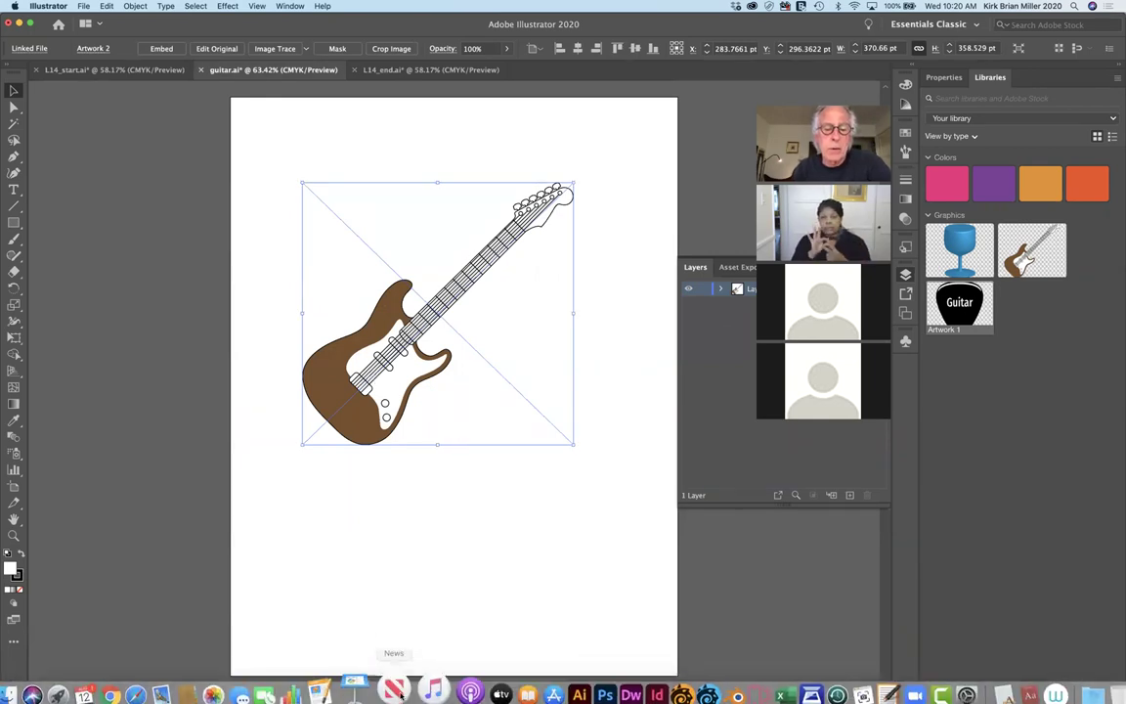
pyautogui.click(569, 685)
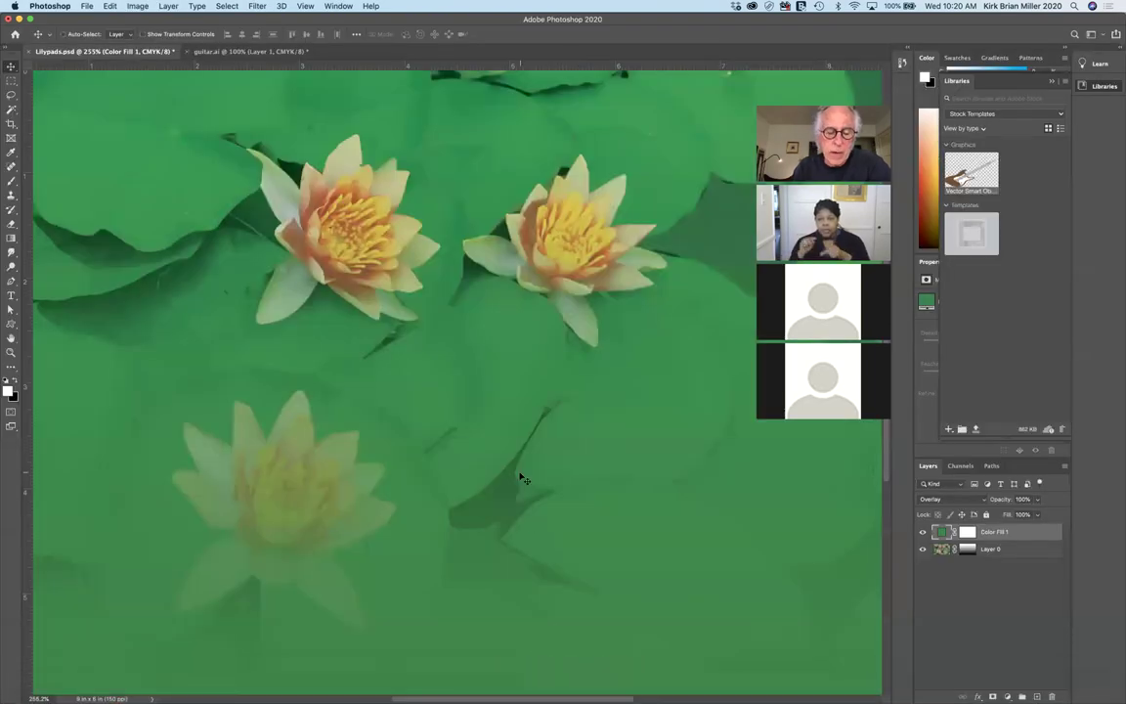
# Step: Paste the copied Illustrator guitar into Lilypads.psd as a Smart Object
pyautogui.press('super+v')
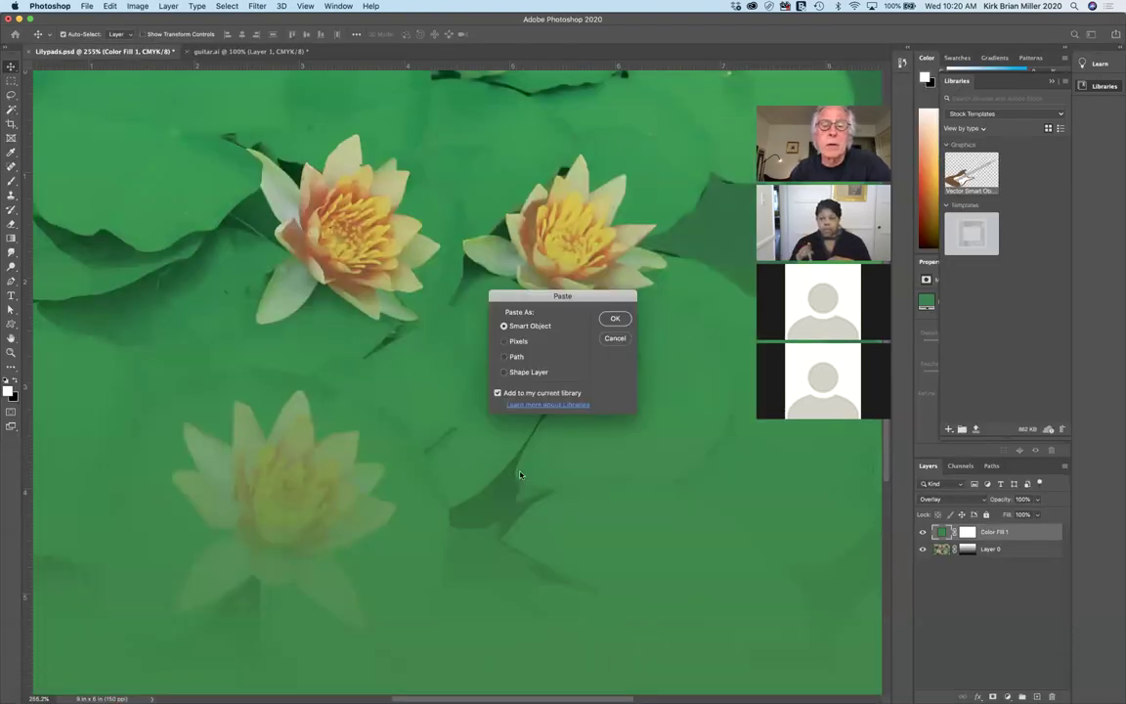
pyautogui.moveTo(541, 297); pyautogui.dragTo(488, 146)
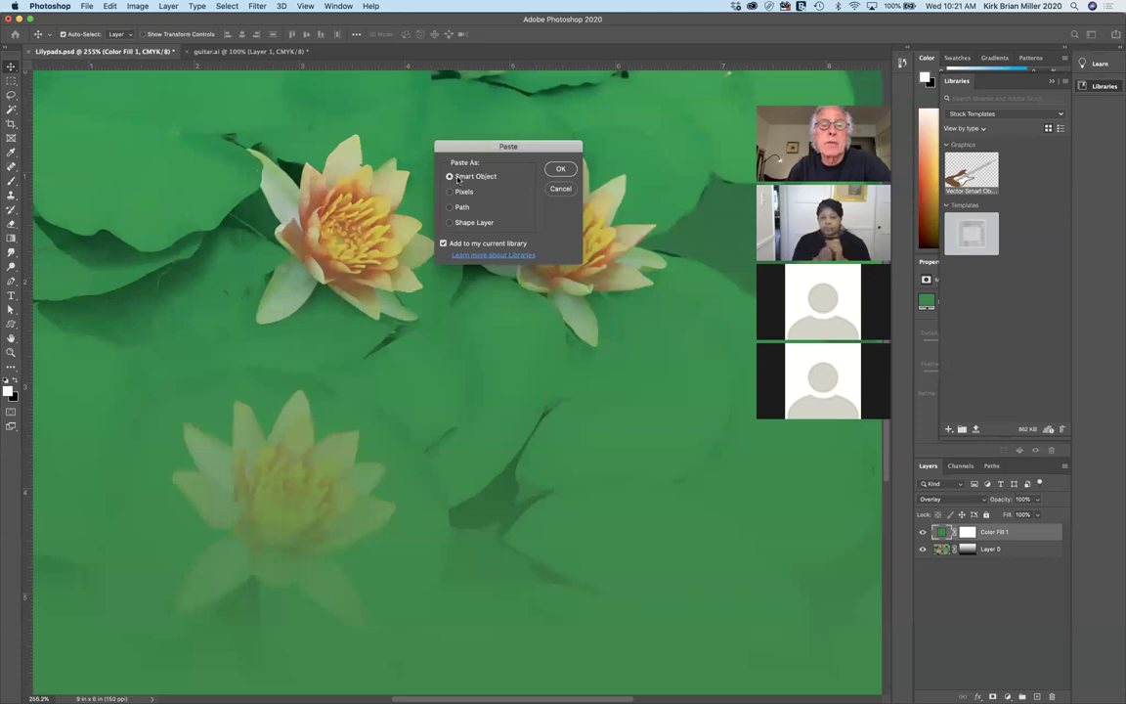
pyautogui.click(561, 171)
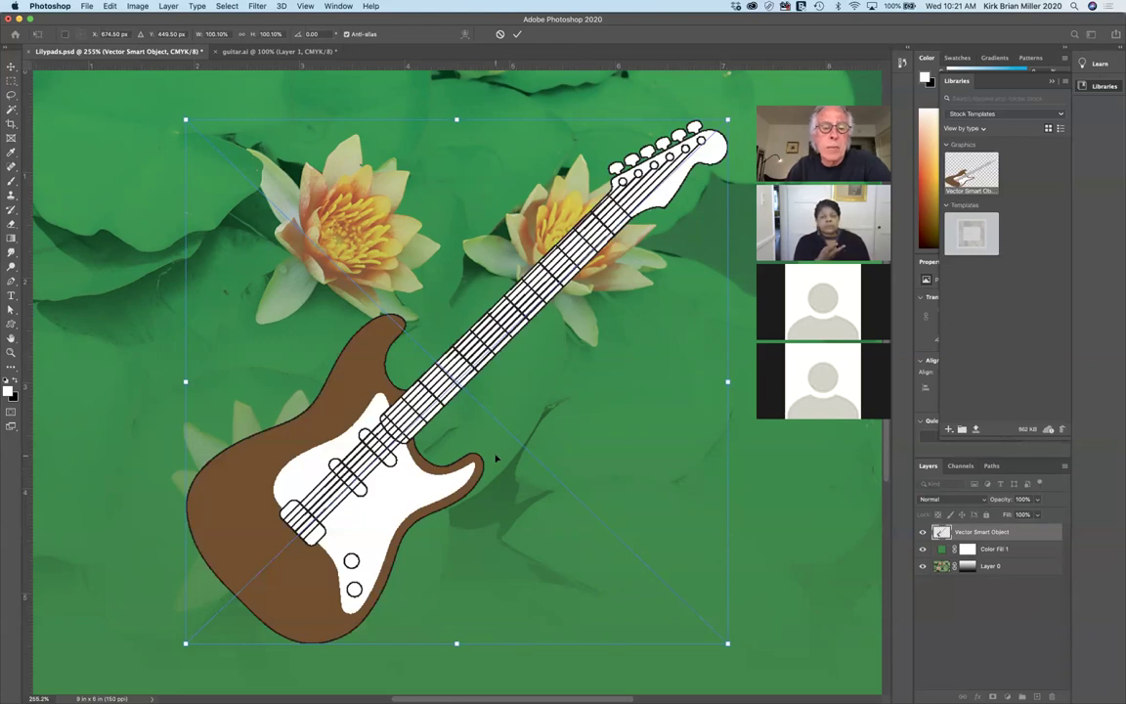
# Step: Zoom and scroll around the vector guitar to check its edges, then cancel the placement
pyautogui.press('super+equal')
pyautogui.press('super+equal')
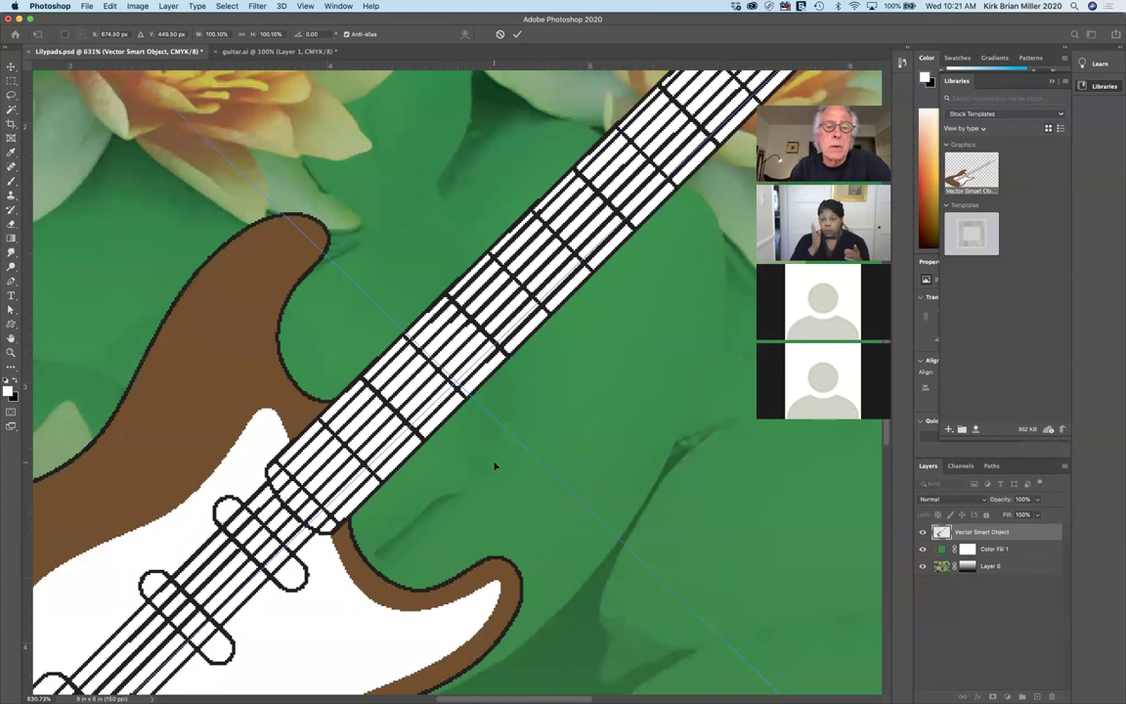
pyautogui.press('super+minus')
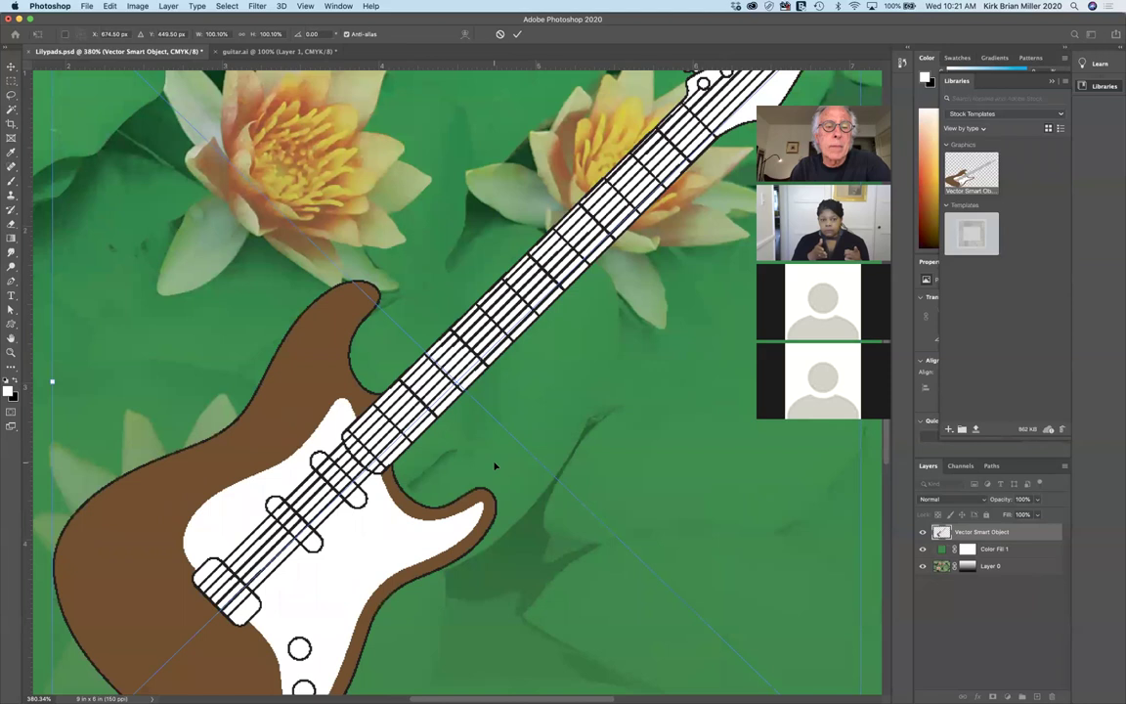
pyautogui.press('super+minus')
pyautogui.press('super+minus')
pyautogui.press('super+minus')
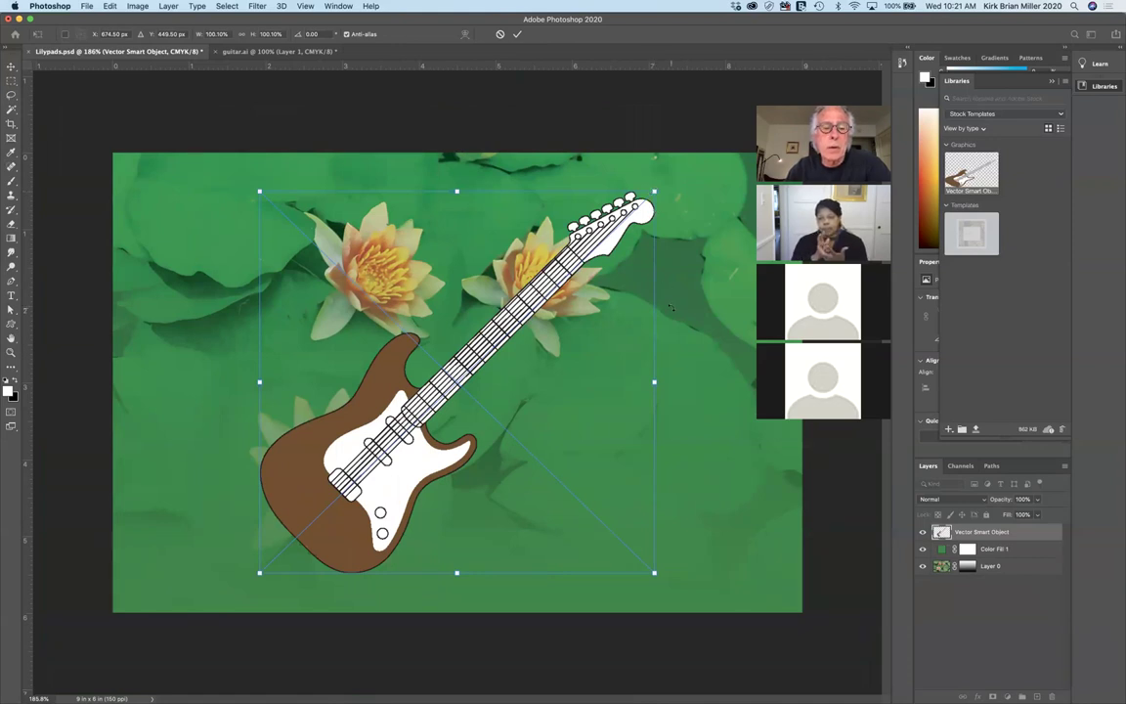
pyautogui.scroll(5, 671, 308)
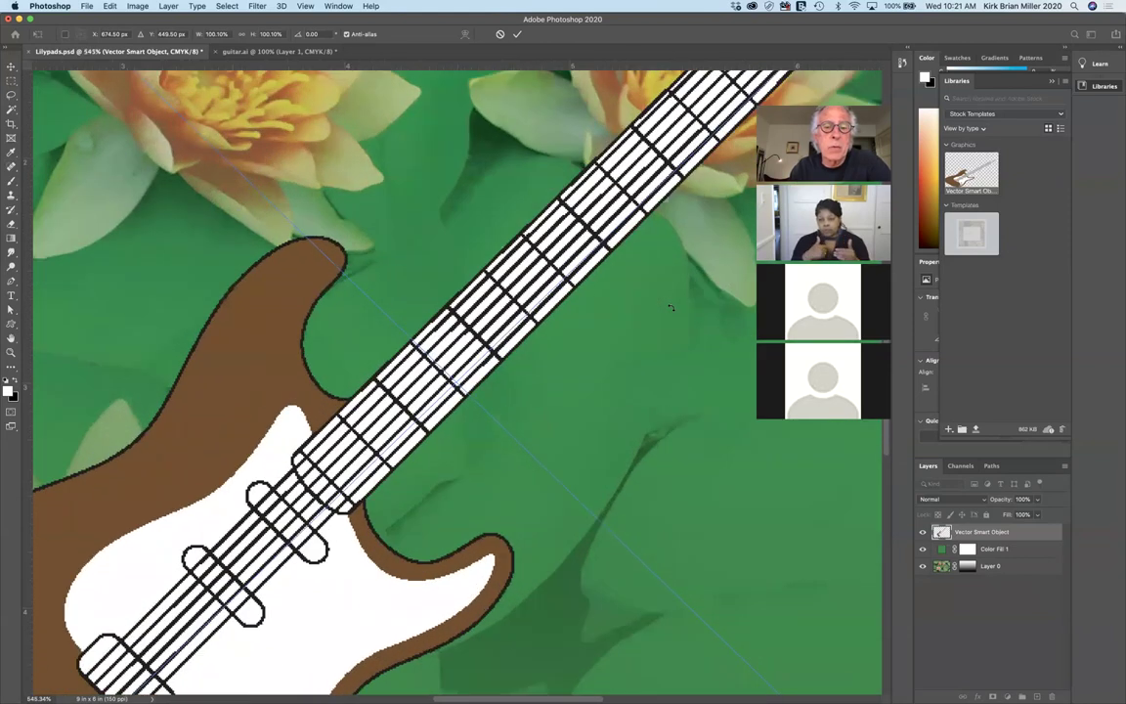
pyautogui.scroll(1, 671, 308)
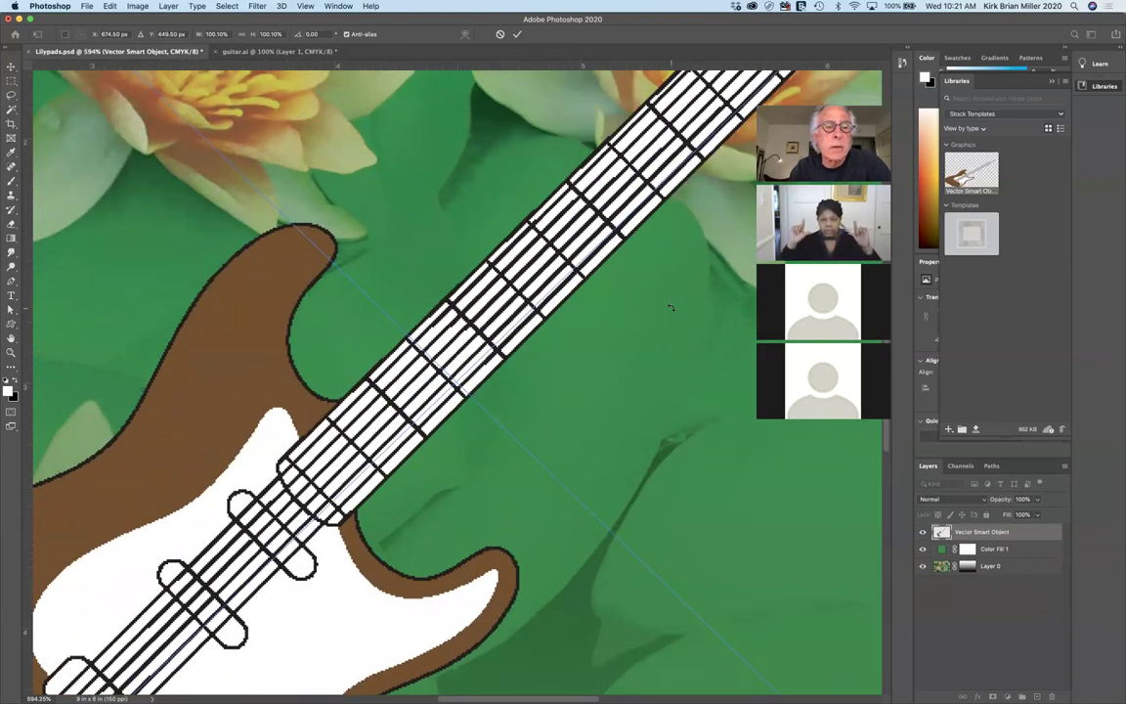
pyautogui.scroll(-3, 670, 308)
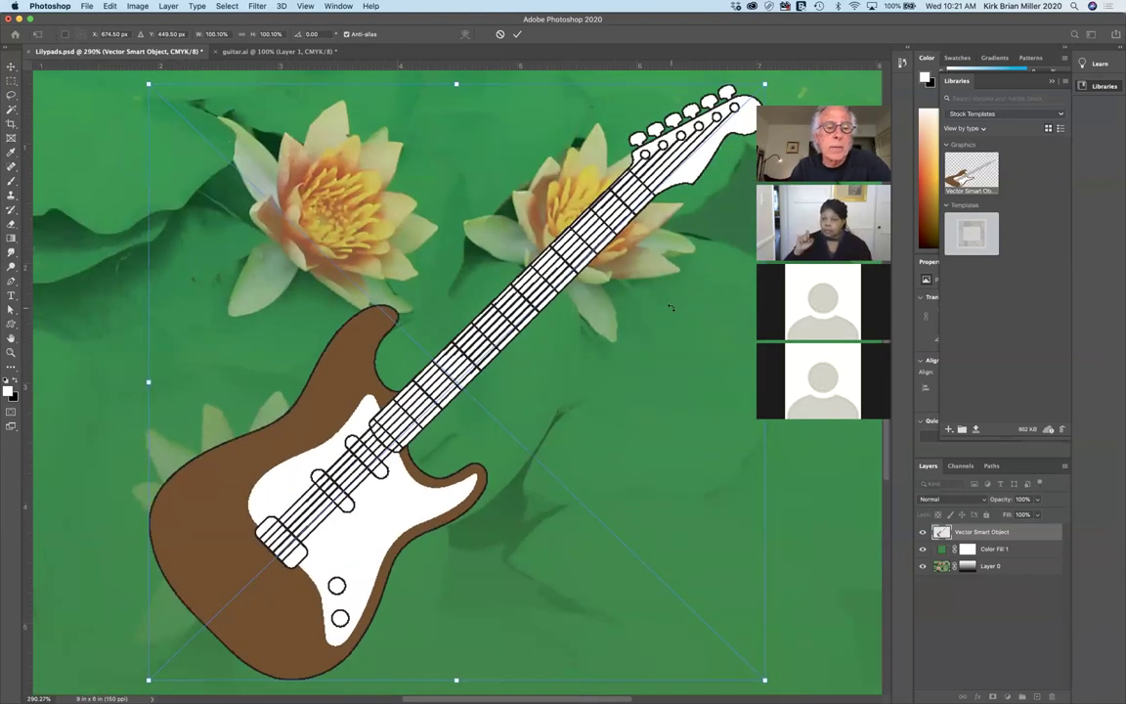
pyautogui.scroll(4, 670, 308)
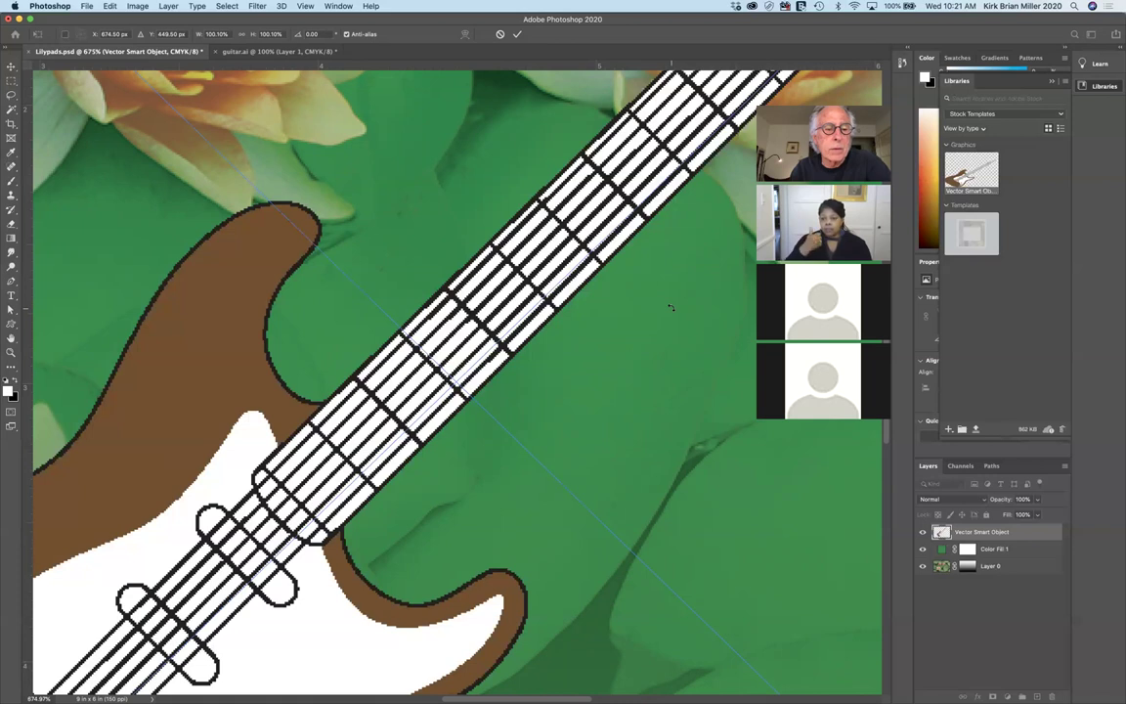
pyautogui.scroll(-3, 671, 308)
pyautogui.scroll(1, 670, 308)
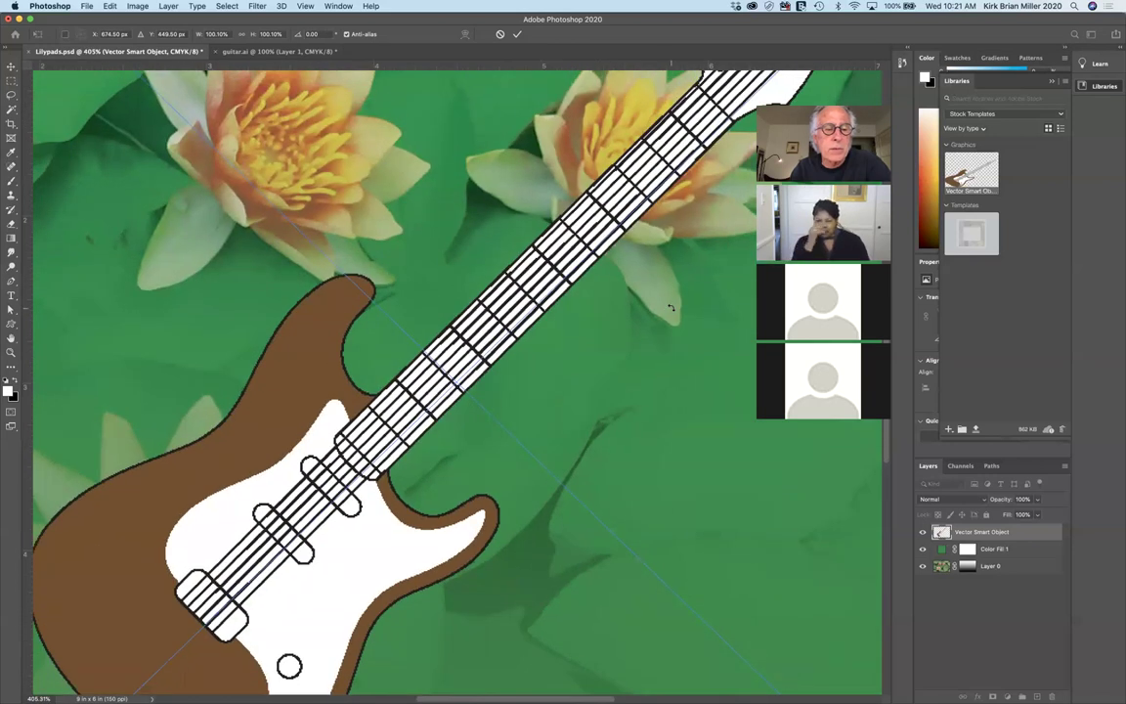
pyautogui.scroll(-1, 671, 308)
pyautogui.scroll(-1, 671, 308)
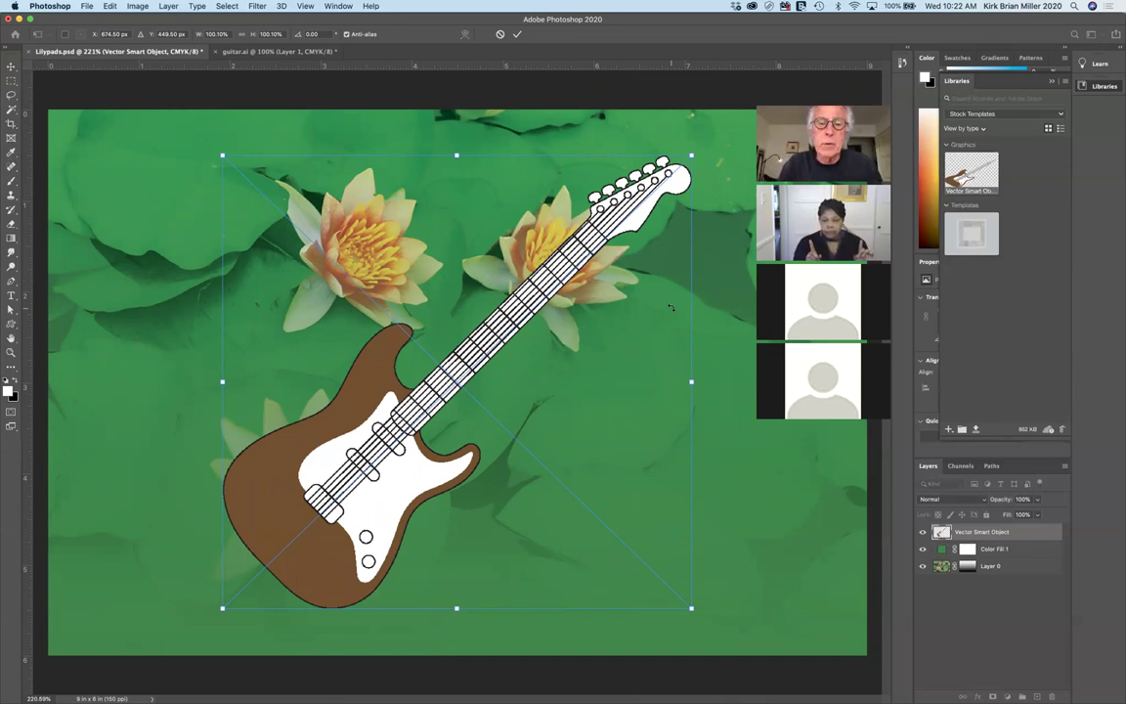
pyautogui.press('Escape')
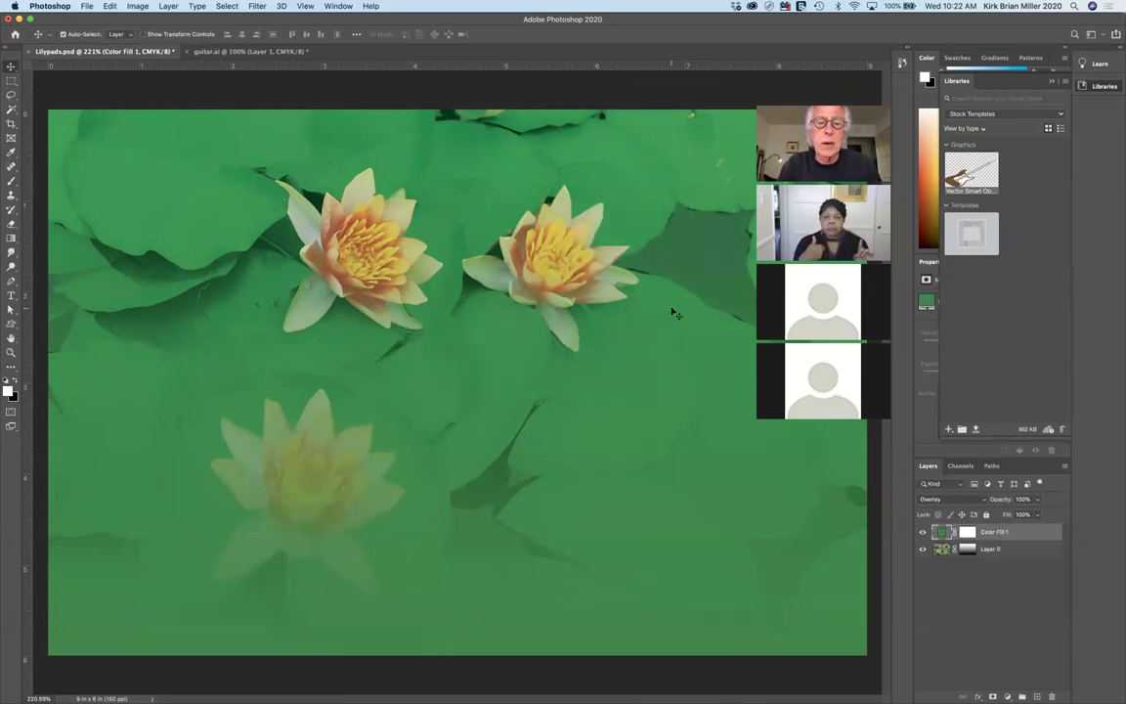
# Step: Close Lilypads.psd and guitar.ai, choosing Don't Save for both
pyautogui.click(29, 51)
pyautogui.click(517, 232)
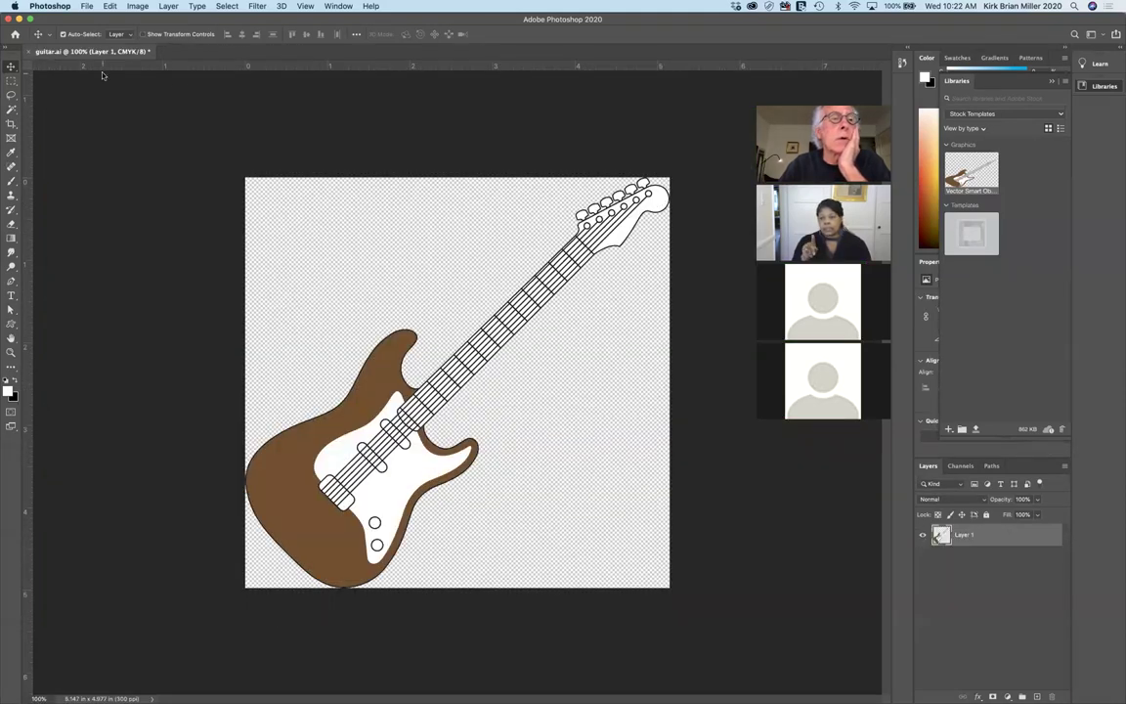
pyautogui.click(28, 51)
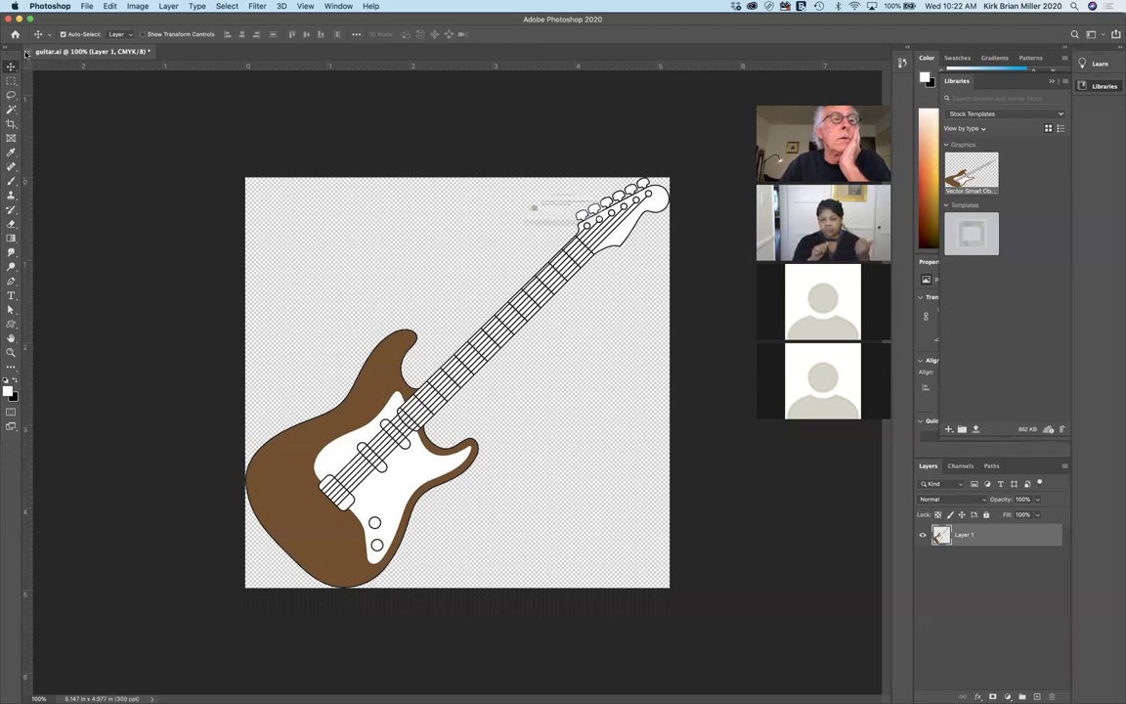
pyautogui.click(529, 232)
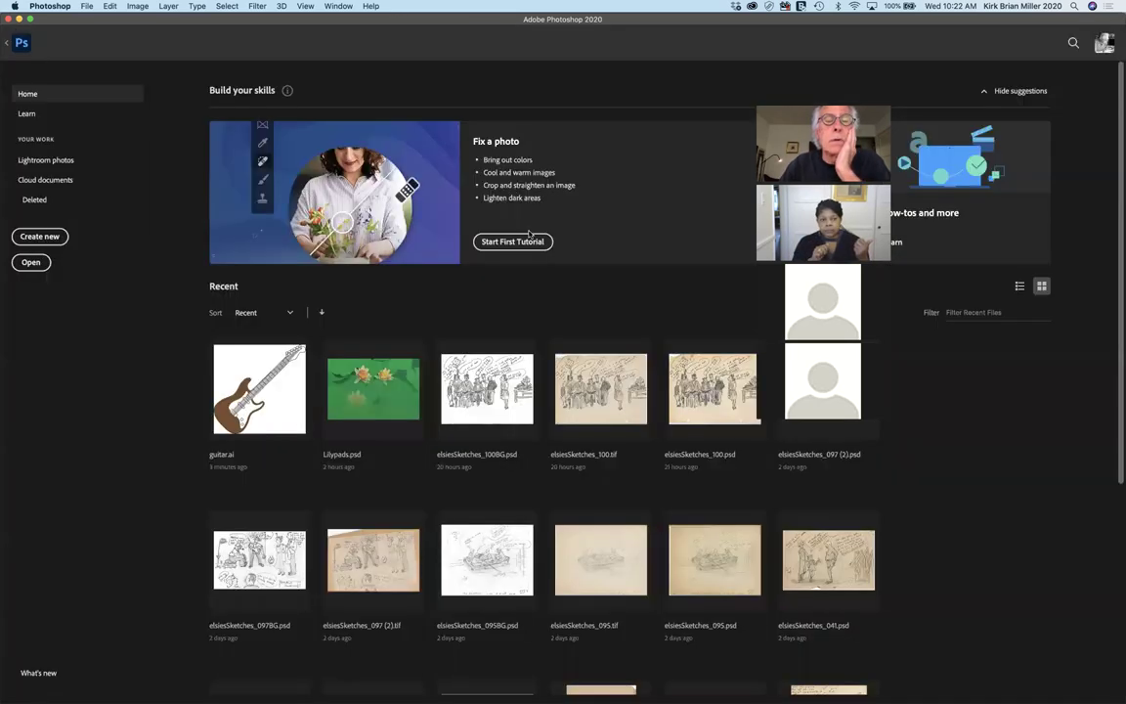
# Step: Open theBagel_03.psd from the Desktop via File > Open
pyautogui.scroll(-3, 615, 472)
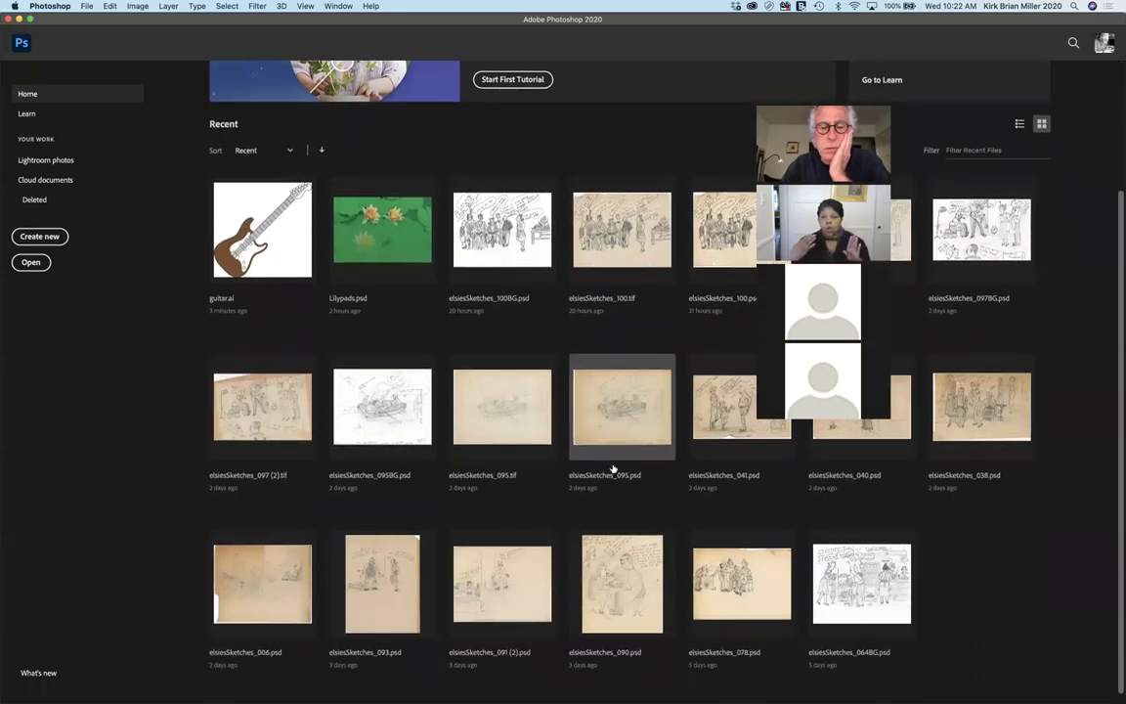
pyautogui.scroll(3, 340, 338)
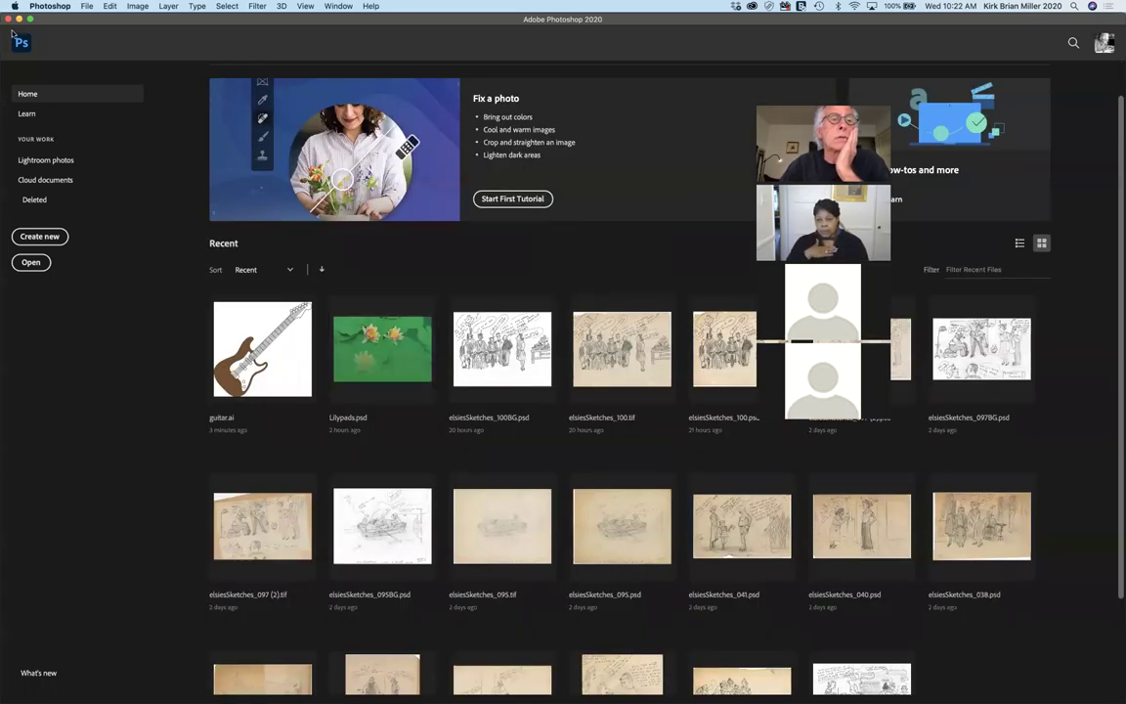
pyautogui.click(87, 7)
pyautogui.click(99, 29)
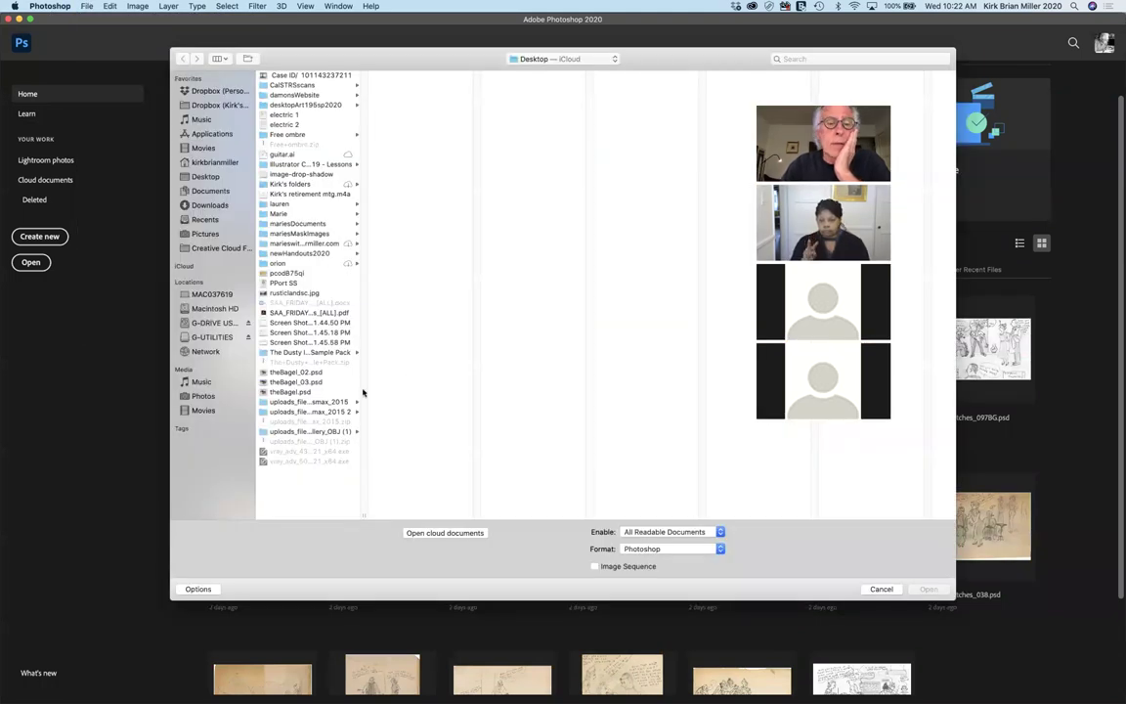
pyautogui.click(206, 179)
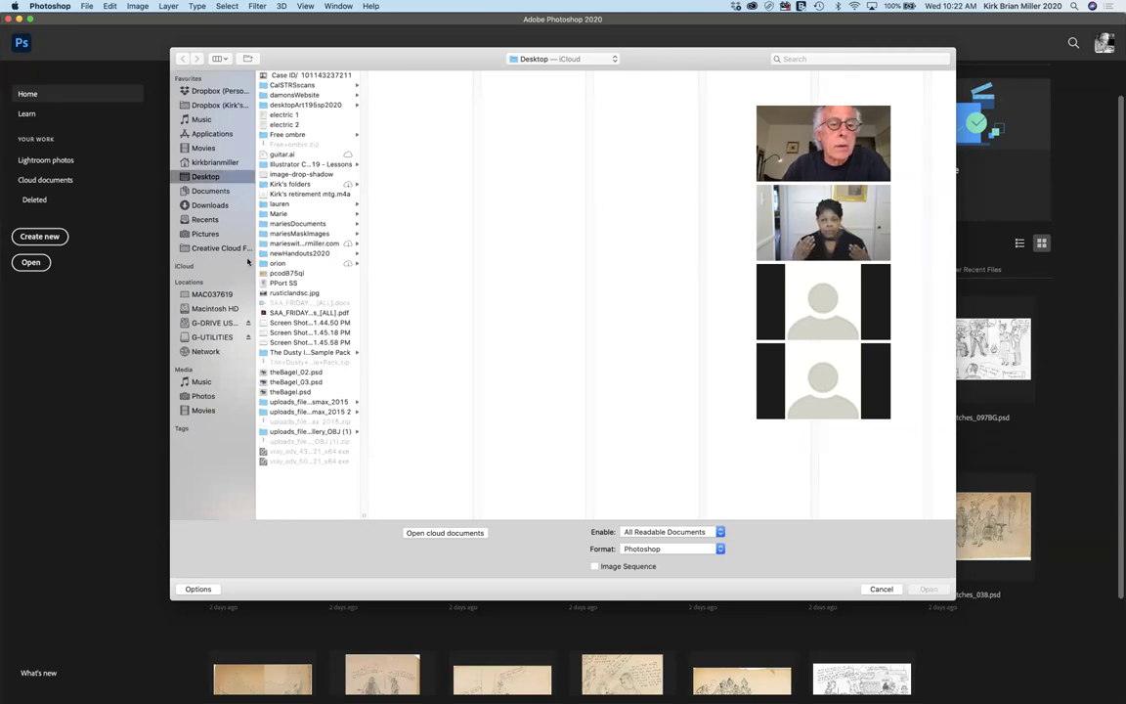
pyautogui.click(317, 382)
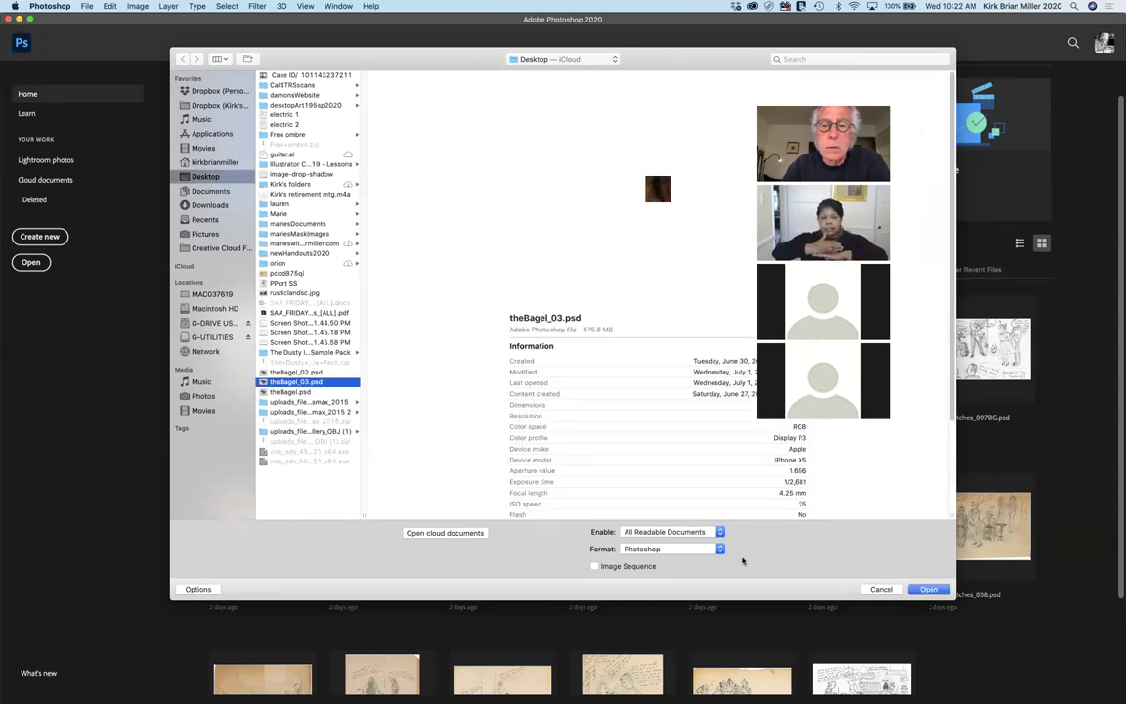
pyautogui.click(930, 589)
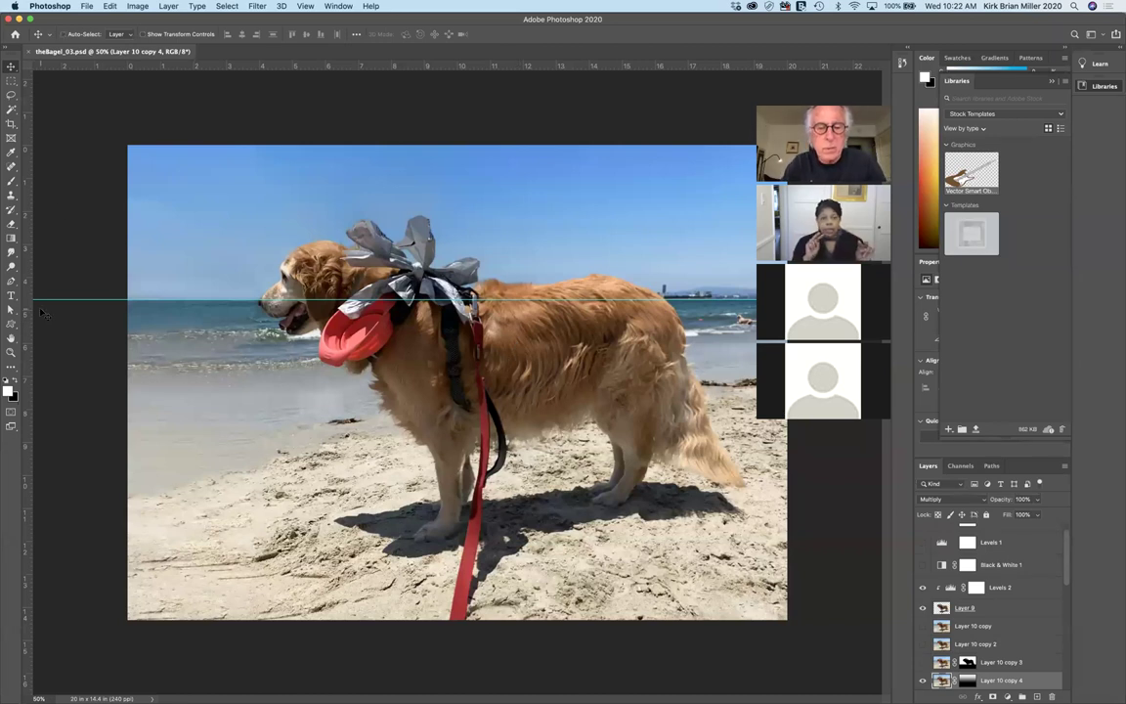
# Step: Group Layer 10 copy 4 into Group 1 and hide the horizontal guide with Cmd+;
pyautogui.press('super+g')
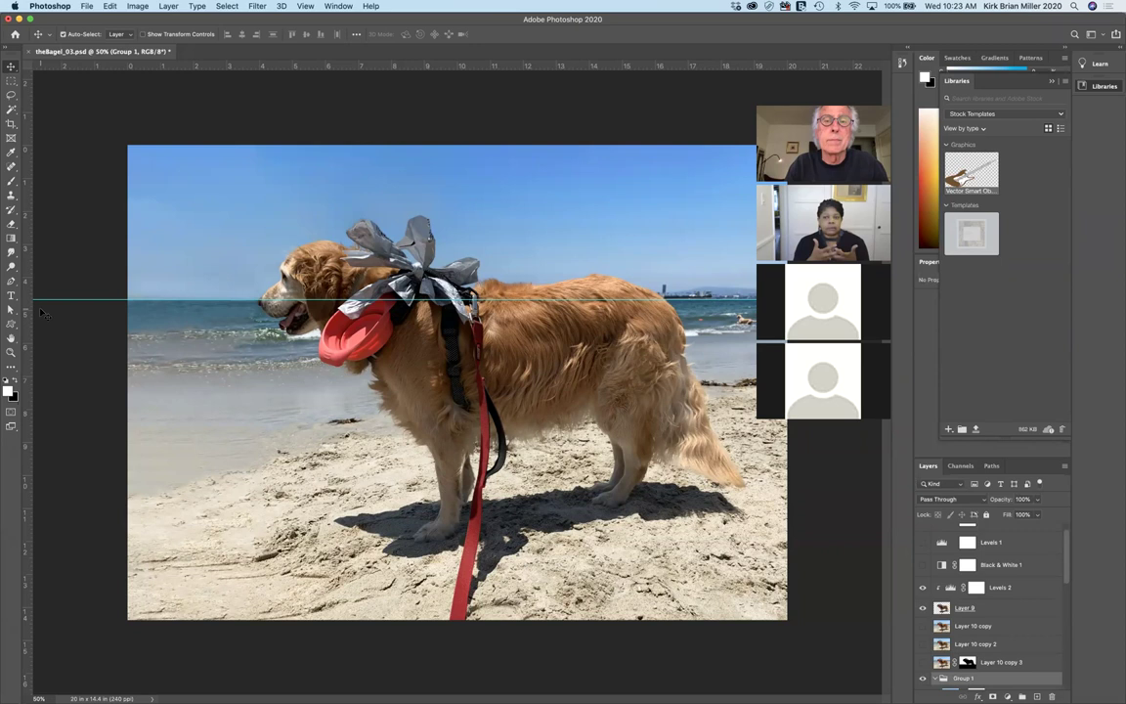
pyautogui.press('super+semicolon')
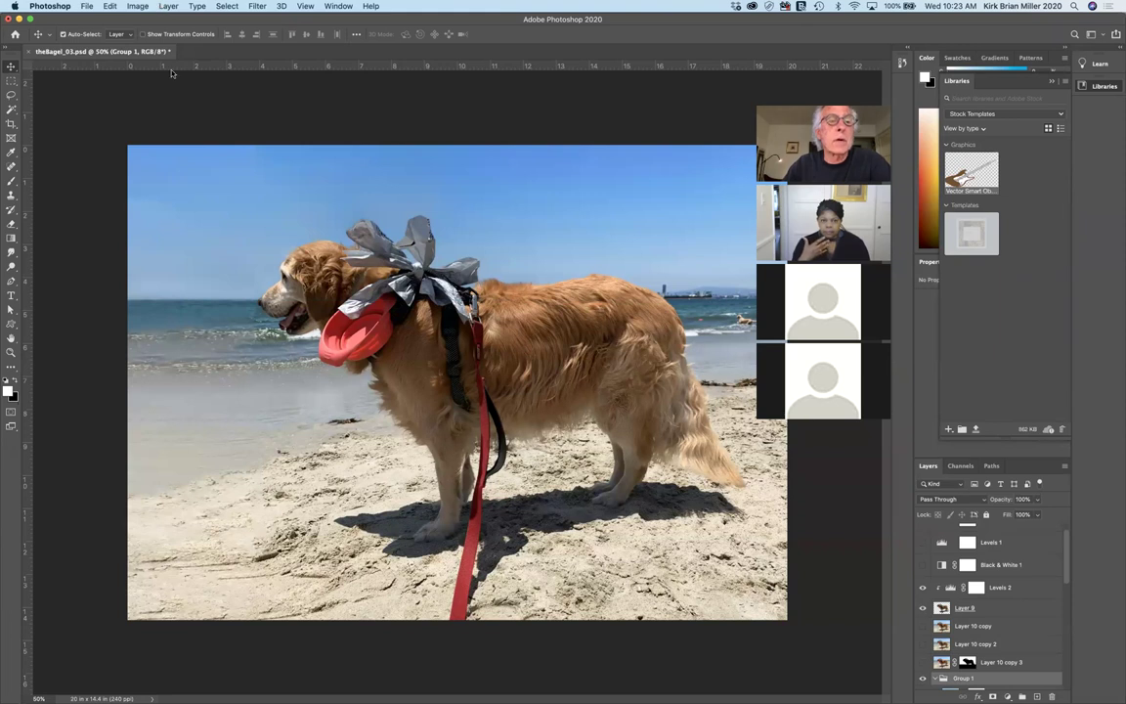
pyautogui.click(138, 7)
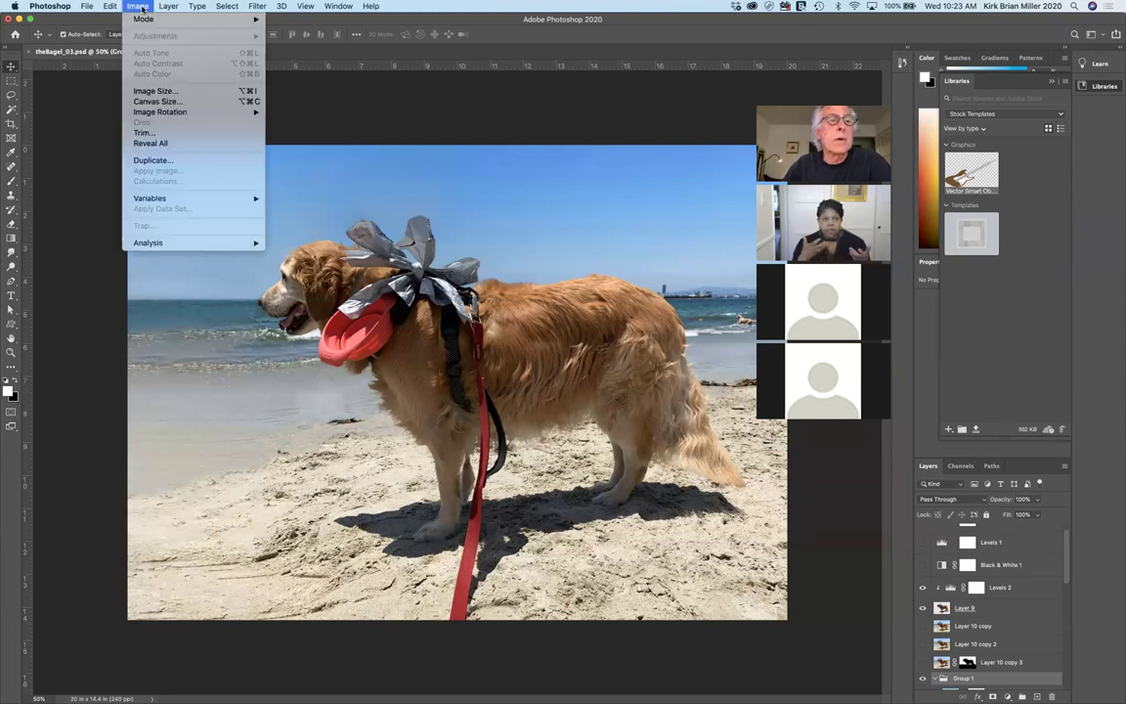
pyautogui.click(157, 91)
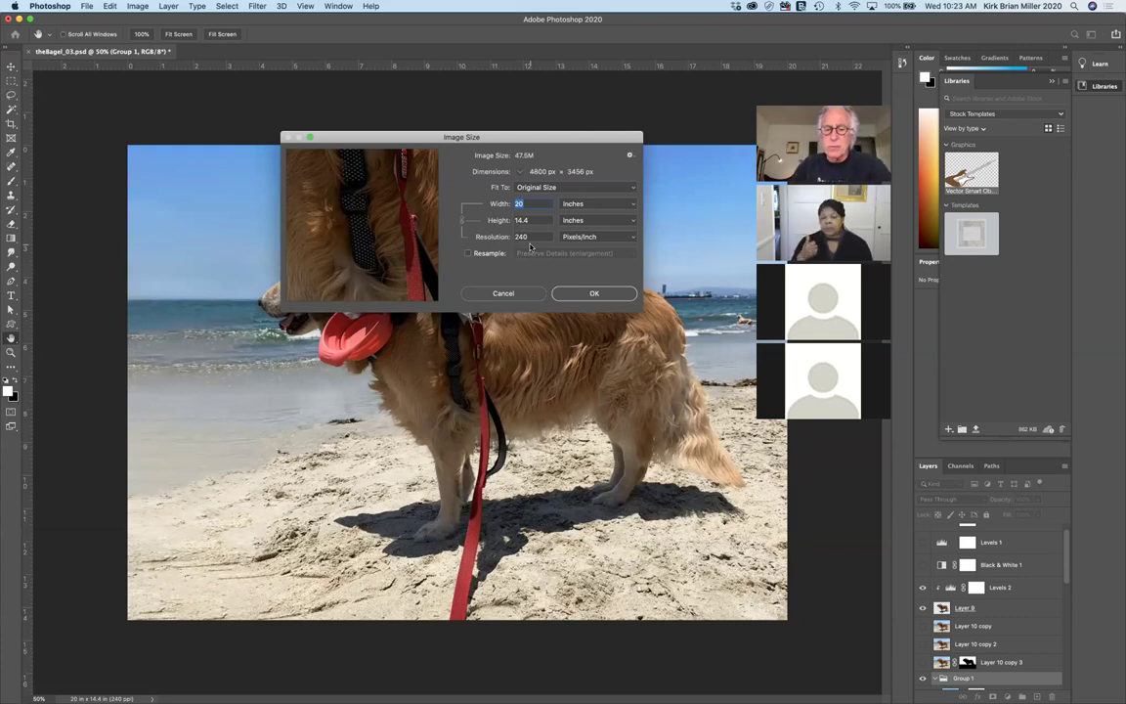
pyautogui.click(614, 293)
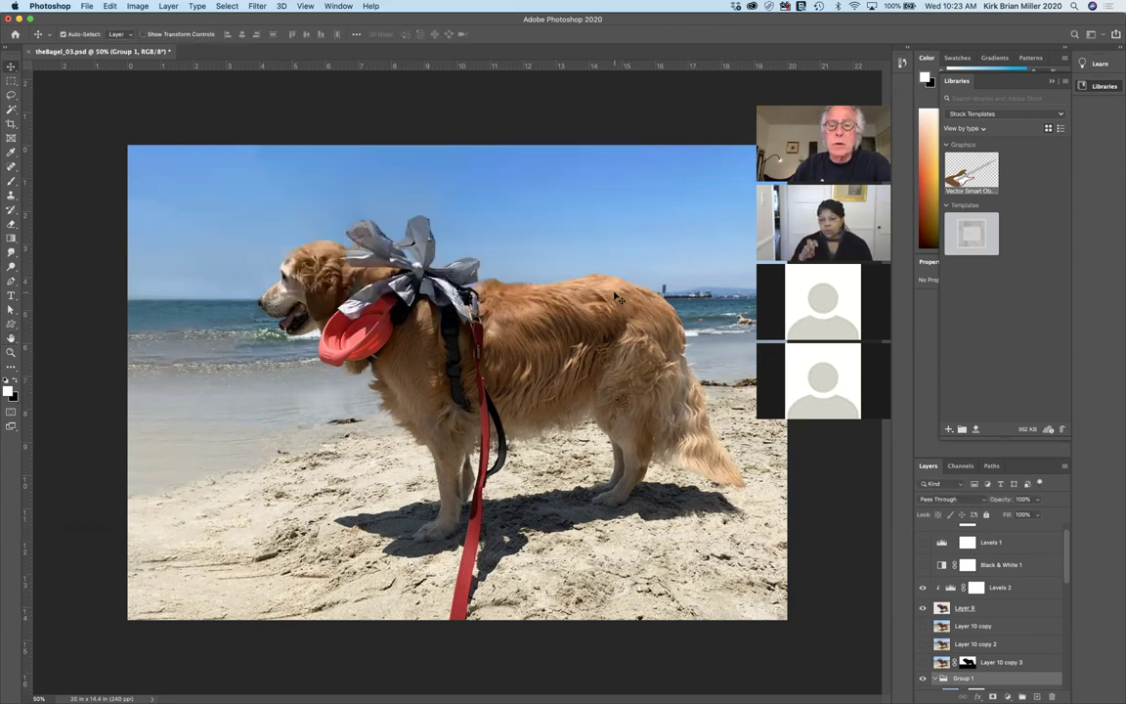
pyautogui.moveTo(188, 672)
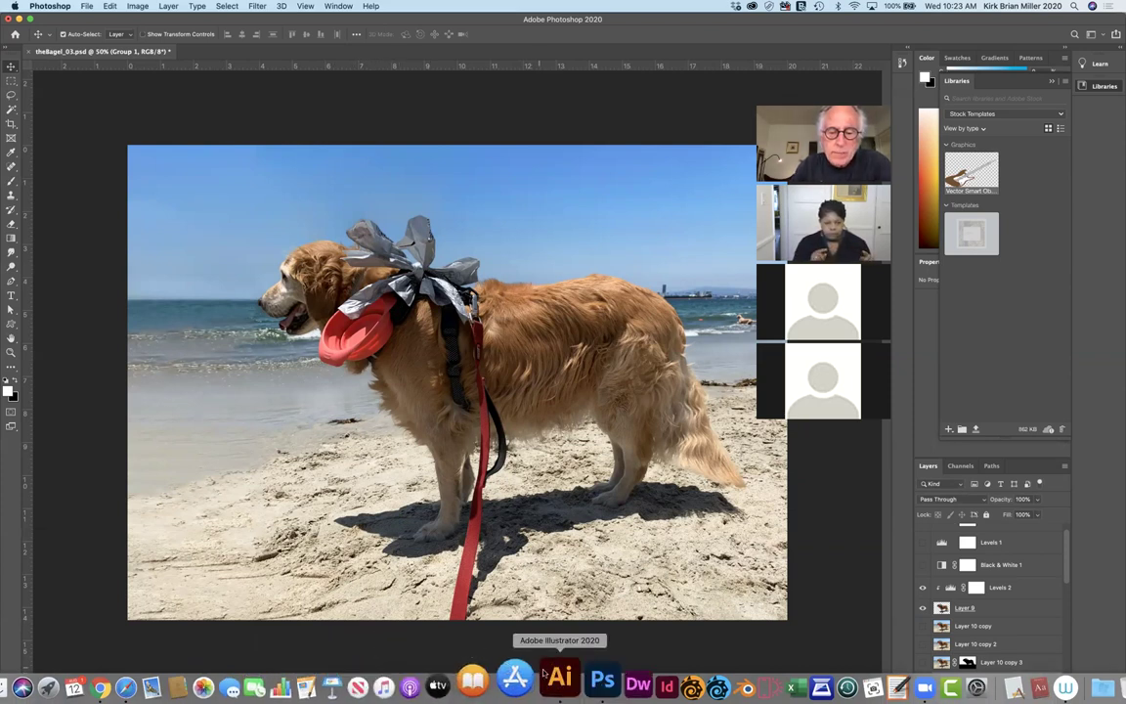
pyautogui.click(550, 675)
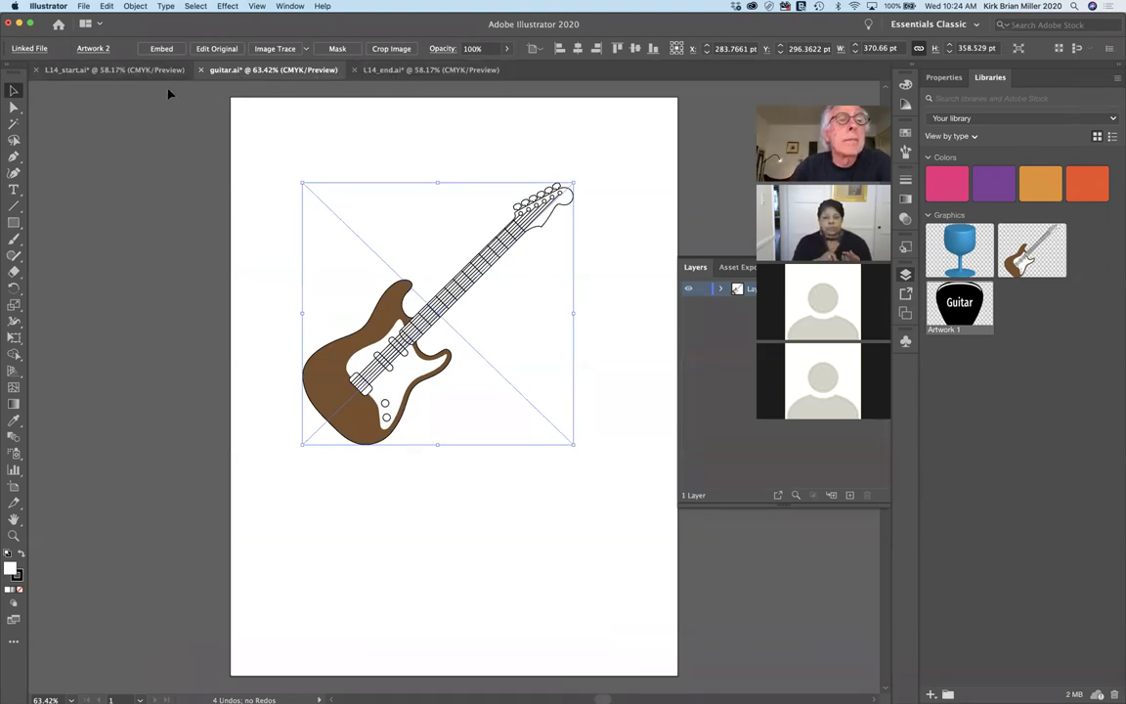
pyautogui.moveTo(504, 696)
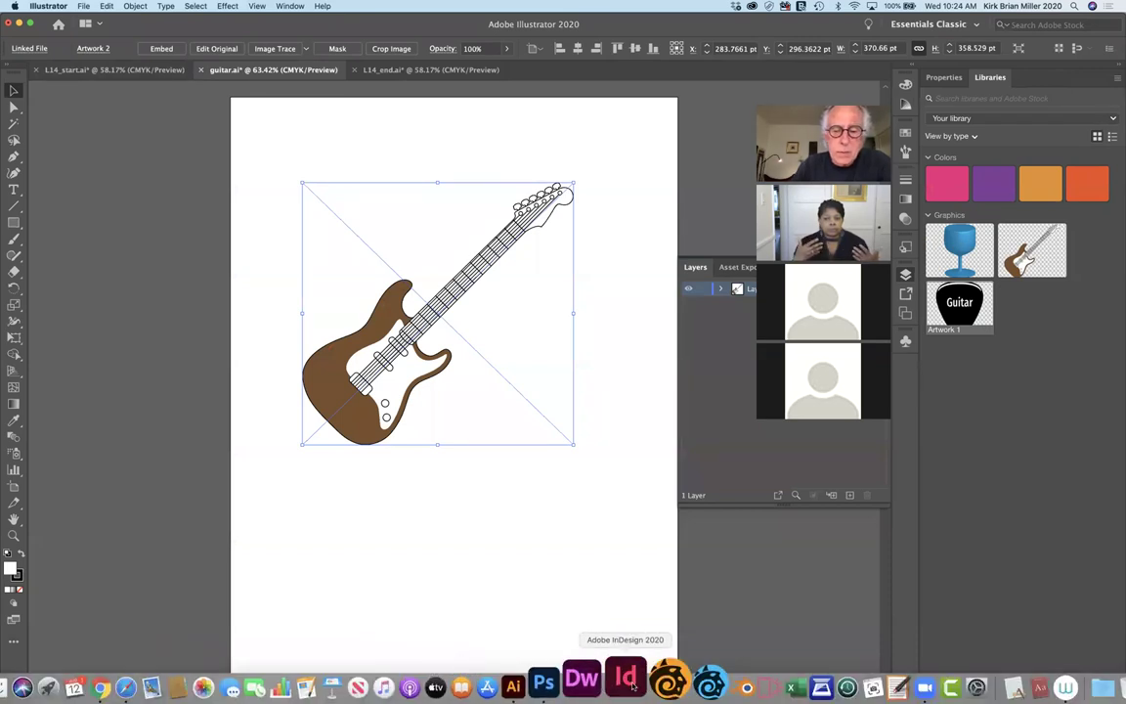
pyautogui.click(577, 684)
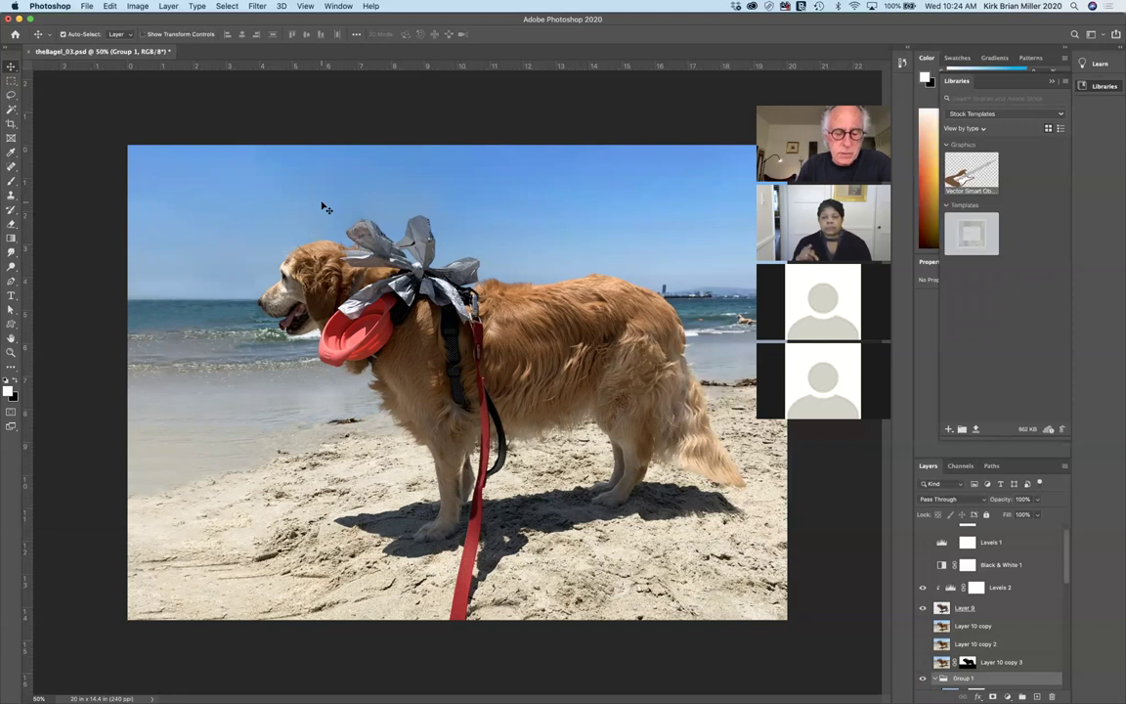
pyautogui.press('super+v')
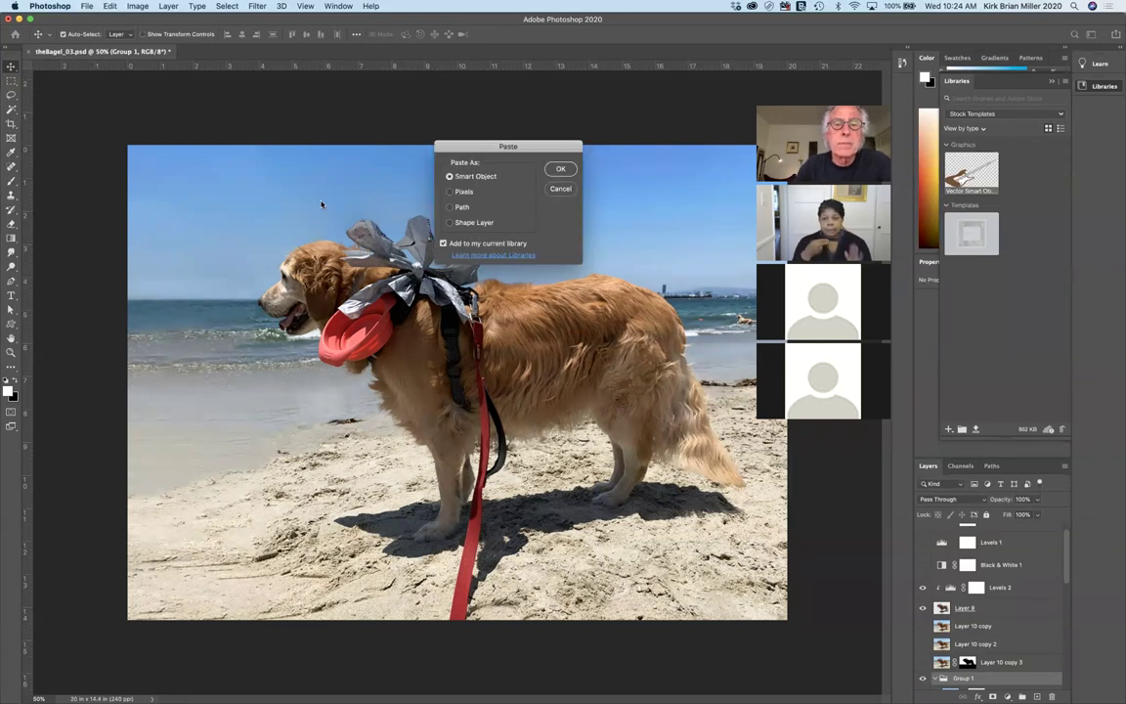
pyautogui.click(449, 224)
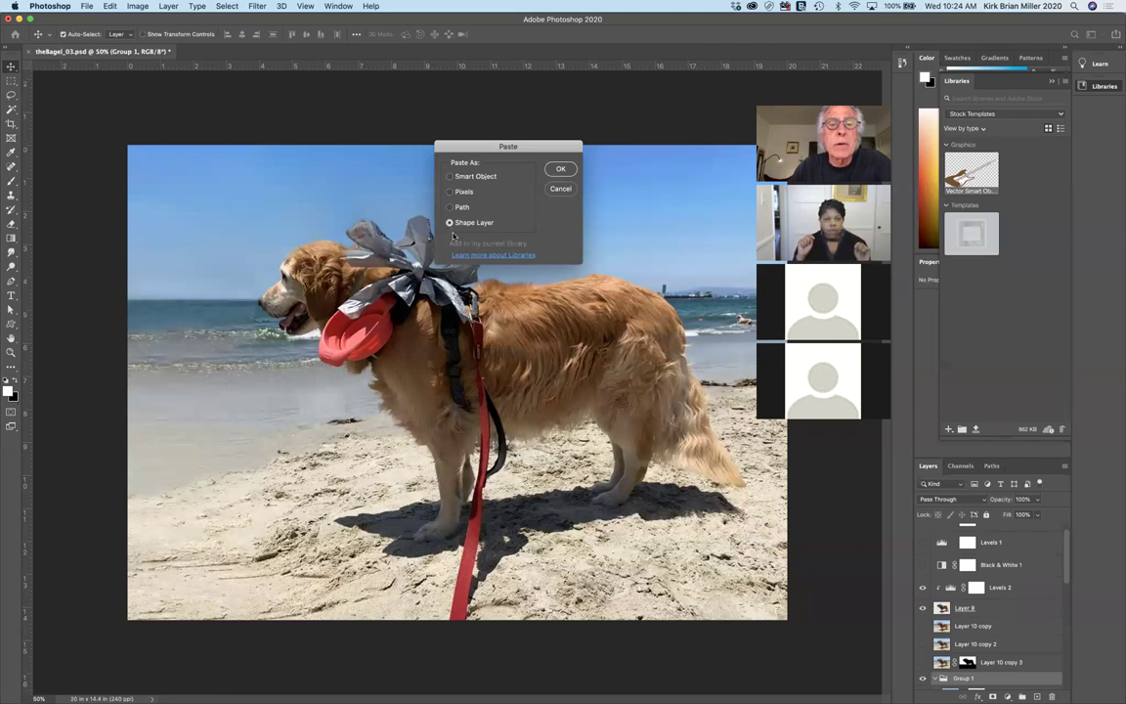
pyautogui.moveTo(498, 146); pyautogui.dragTo(441, 191)
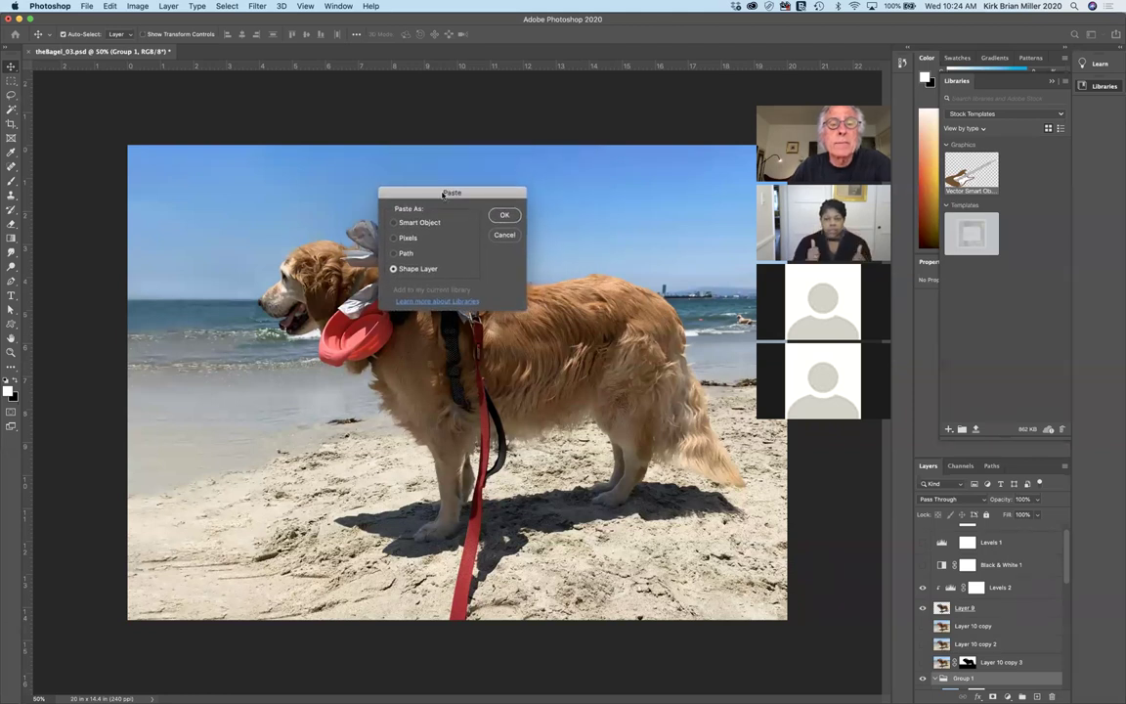
pyautogui.click(505, 216)
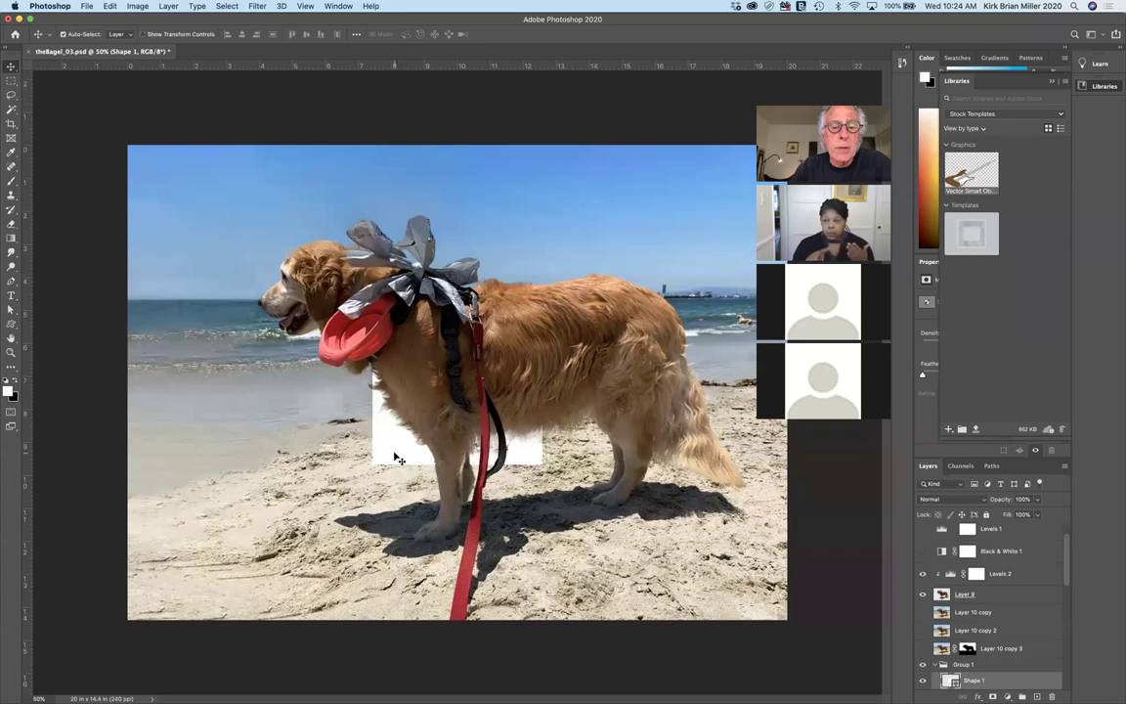
pyautogui.scroll(-3, 963, 626)
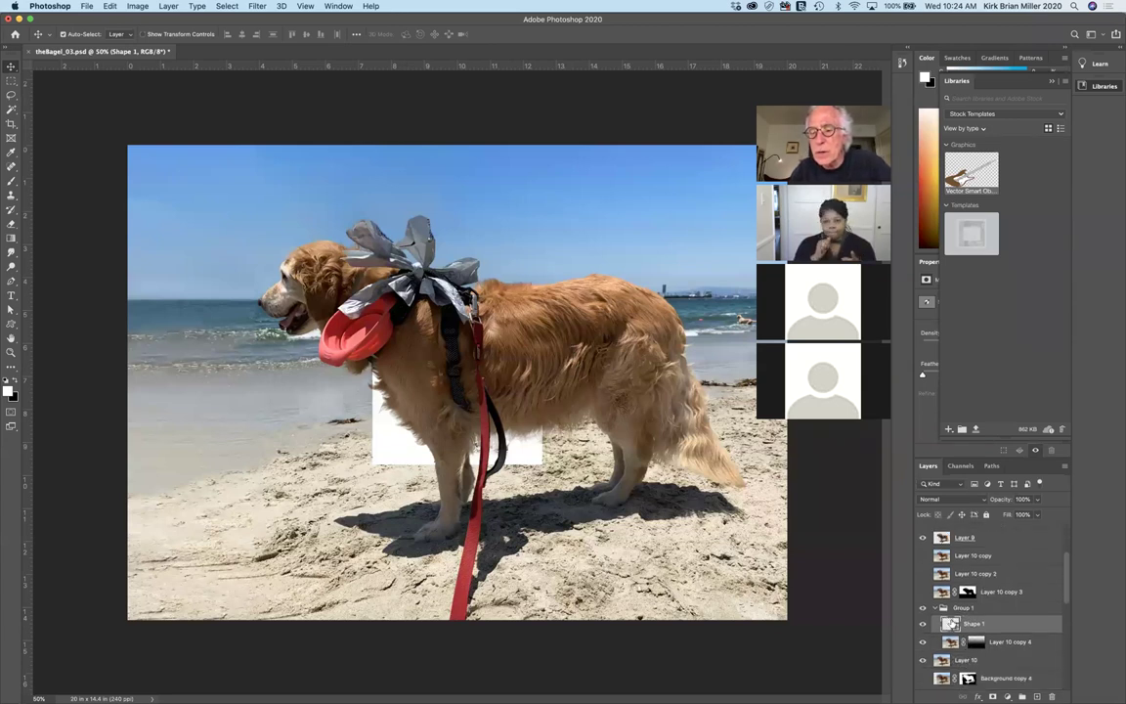
pyautogui.moveTo(963, 623); pyautogui.dragTo(937, 539)
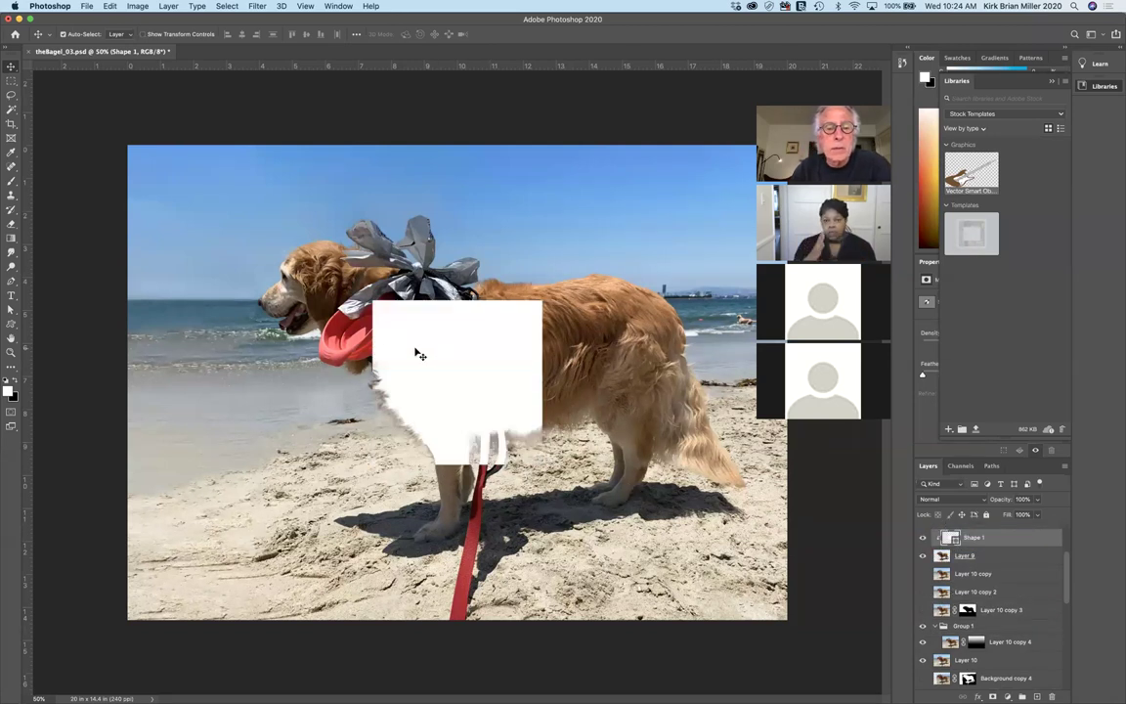
pyautogui.scroll(1, 963, 618)
pyautogui.scroll(3, 963, 617)
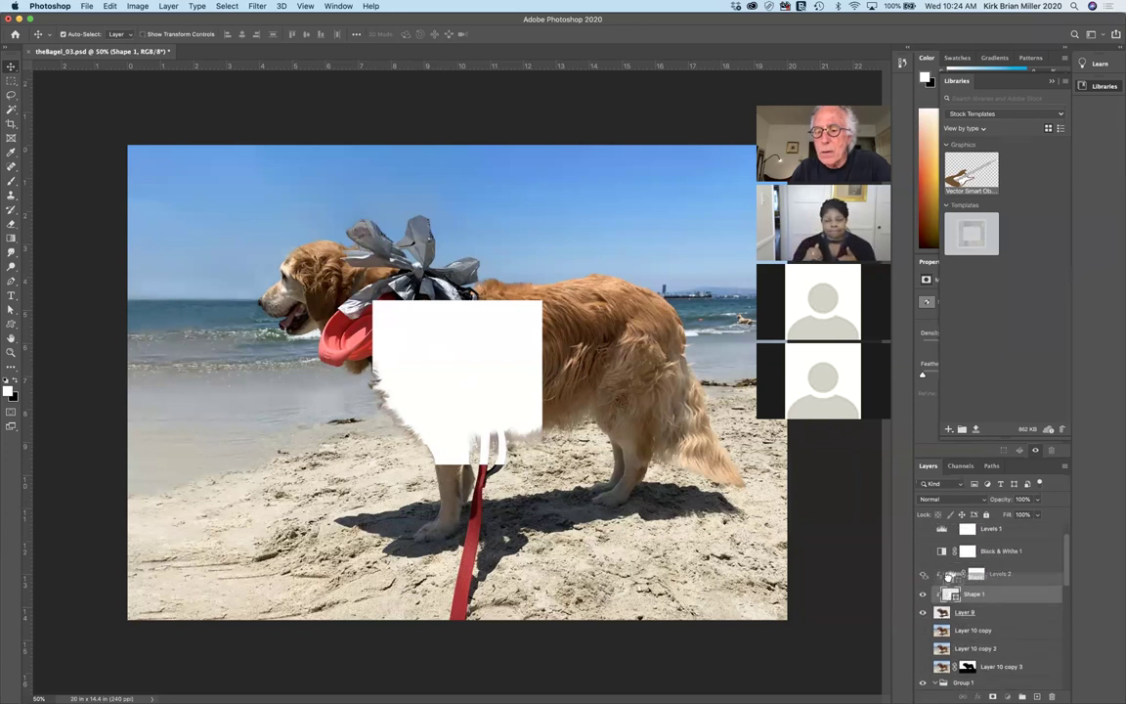
pyautogui.moveTo(948, 523); pyautogui.dragTo(948, 529)
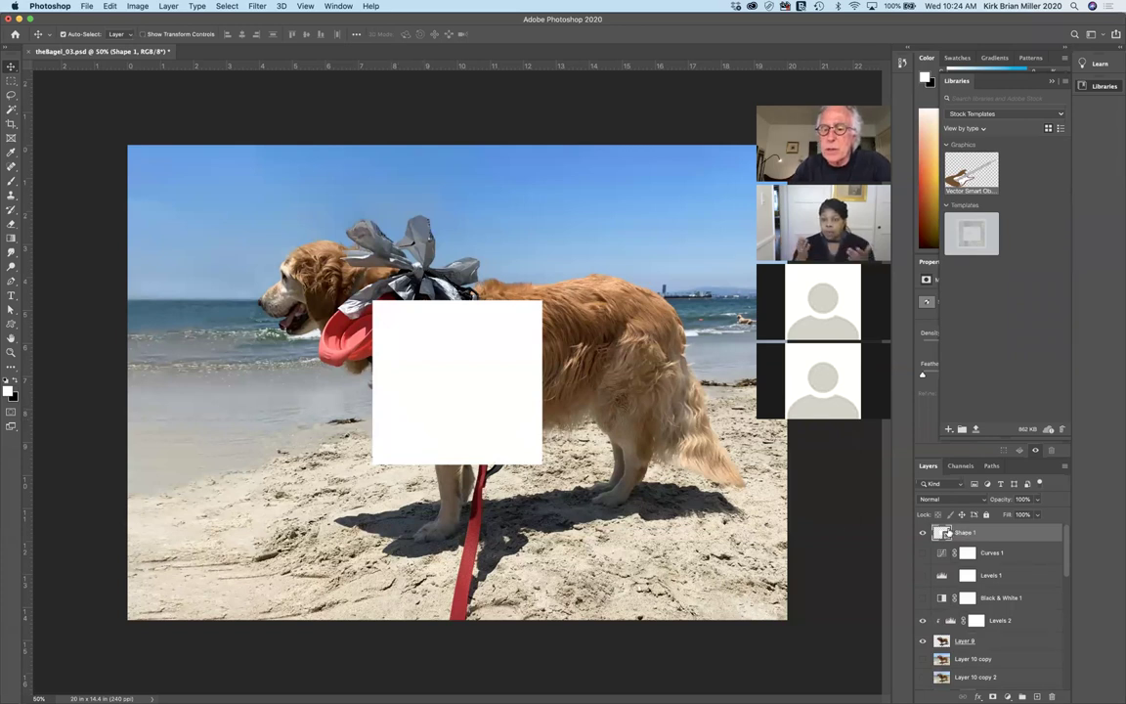
pyautogui.moveTo(947, 532); pyautogui.dragTo(1052, 695)
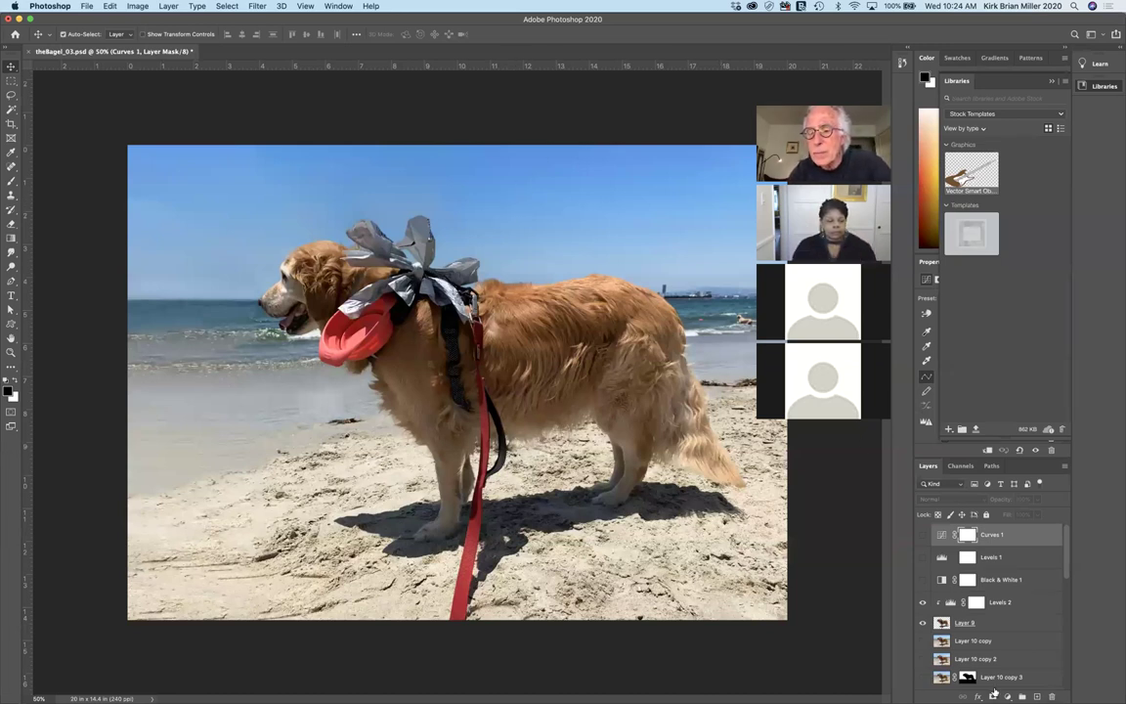
# Step: With no layers selected, paste the Illustrator guitar as pixels onto new Layer 11
pyautogui.click(521, 108)
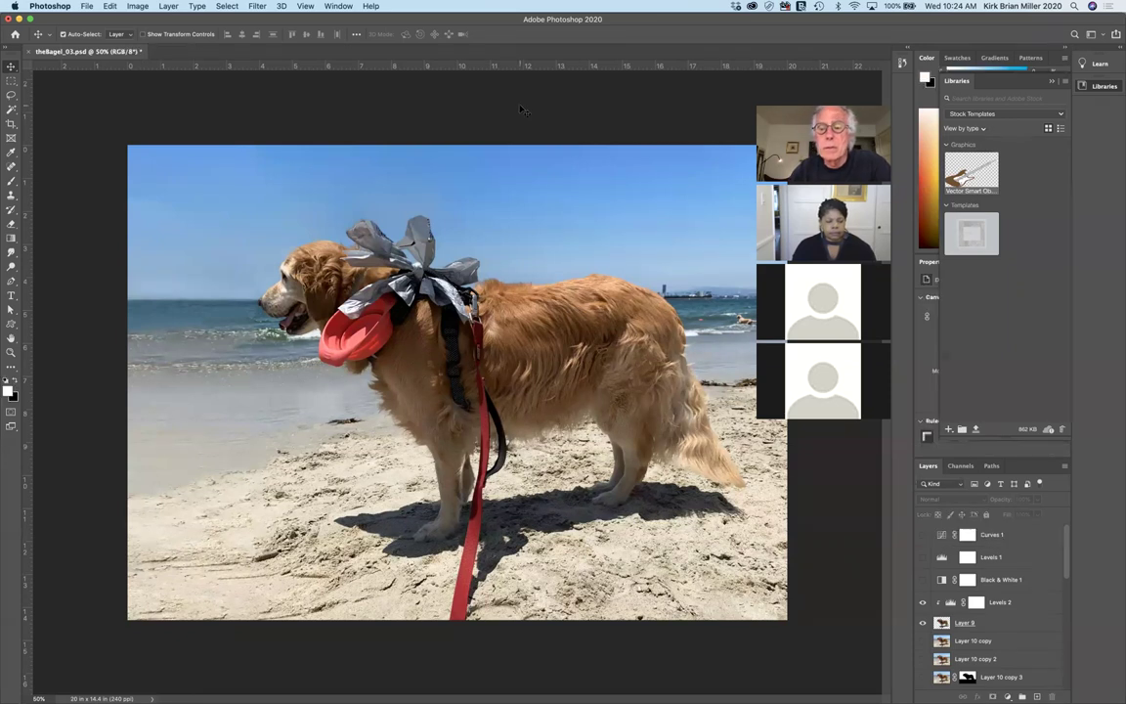
pyautogui.press('super+v')
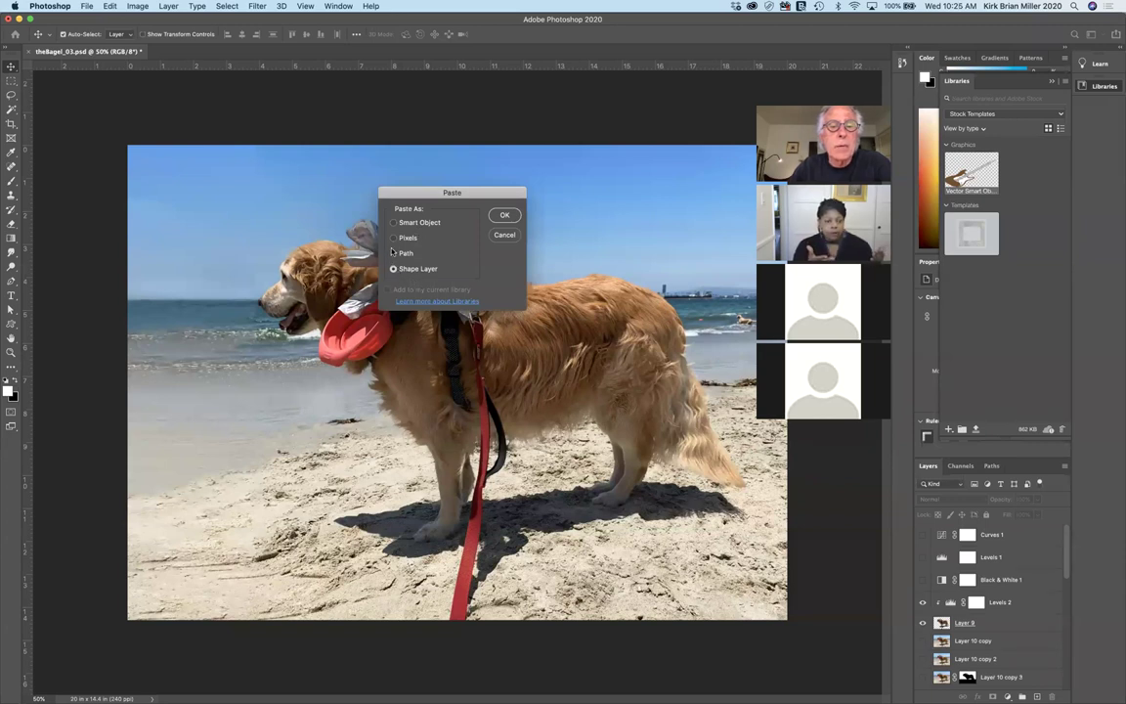
pyautogui.click(393, 238)
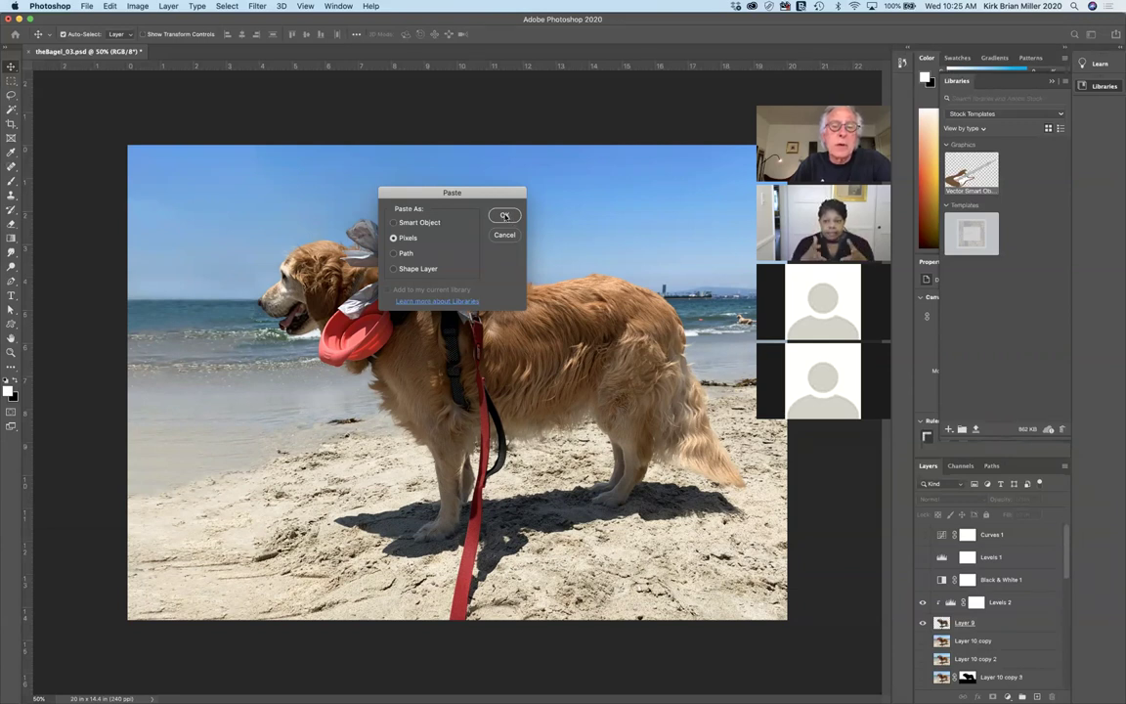
pyautogui.click(504, 216)
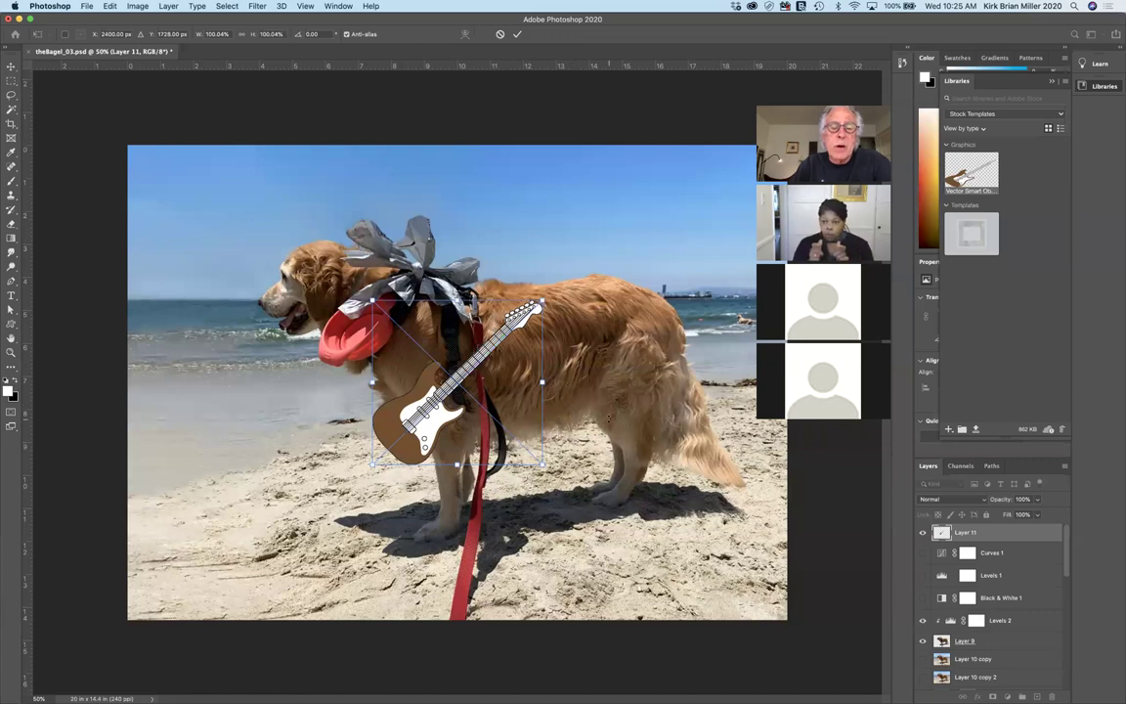
pyautogui.press('super+plus')
pyautogui.press('super+plus')
pyautogui.press('super+plus')
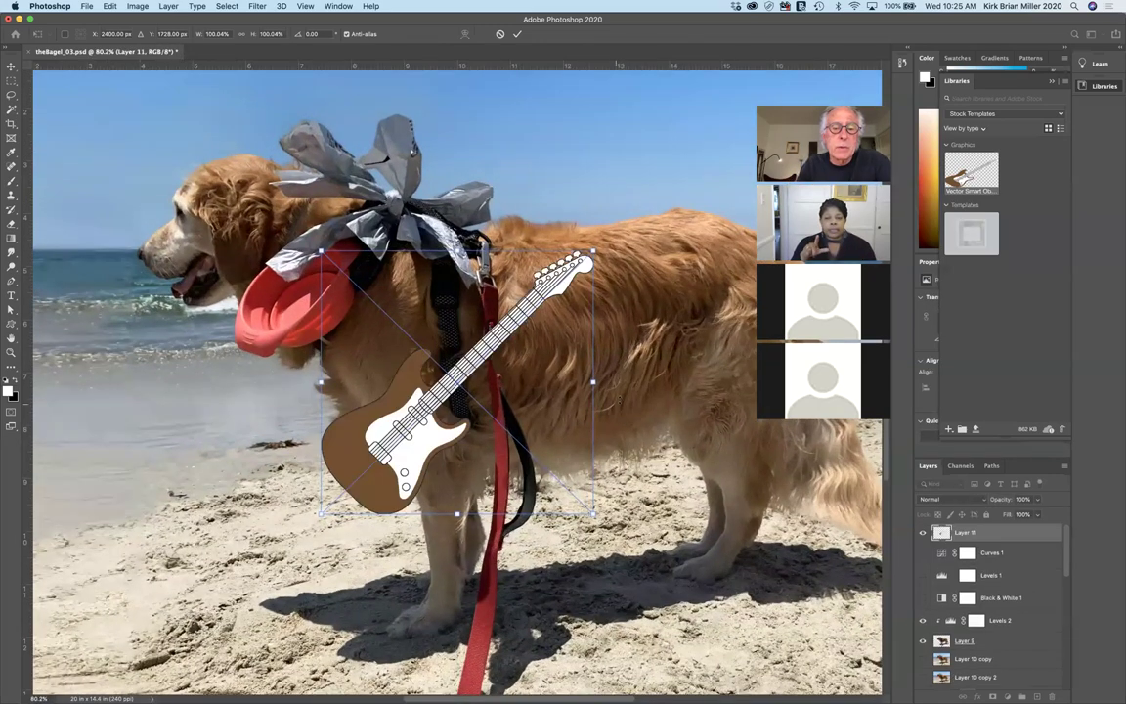
pyautogui.press('super+plus')
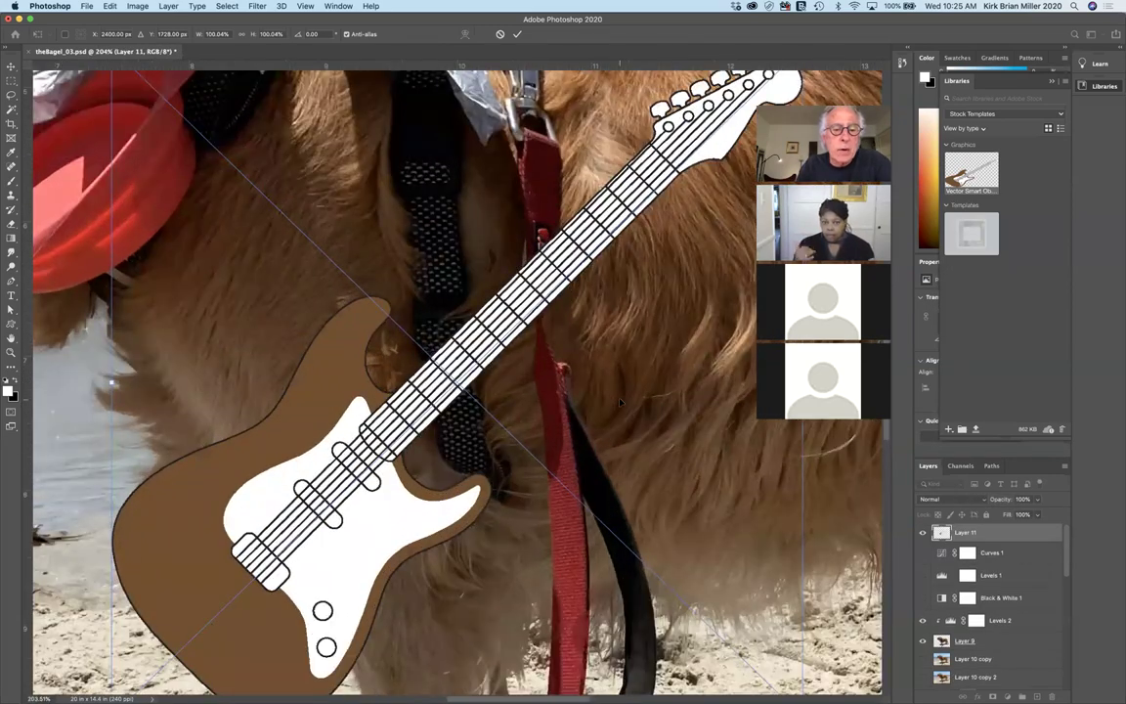
pyautogui.press('super+plus')
pyautogui.press('super+plus')
pyautogui.press('super+plus')
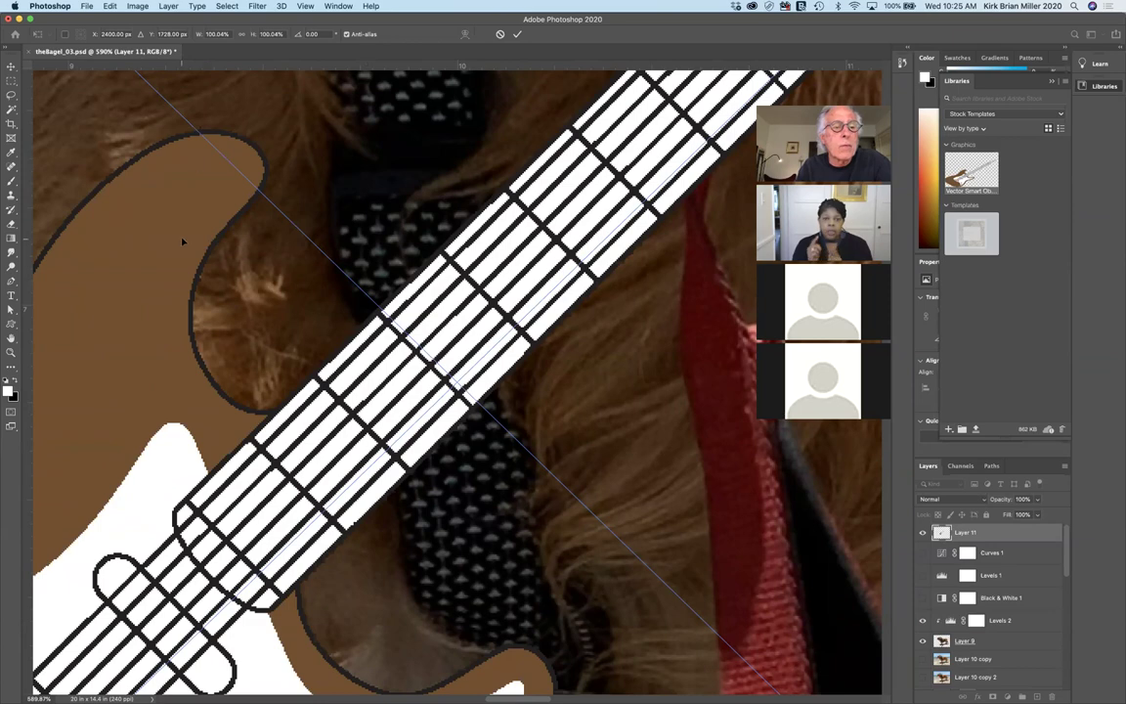
pyautogui.scroll(-5, 316, 474)
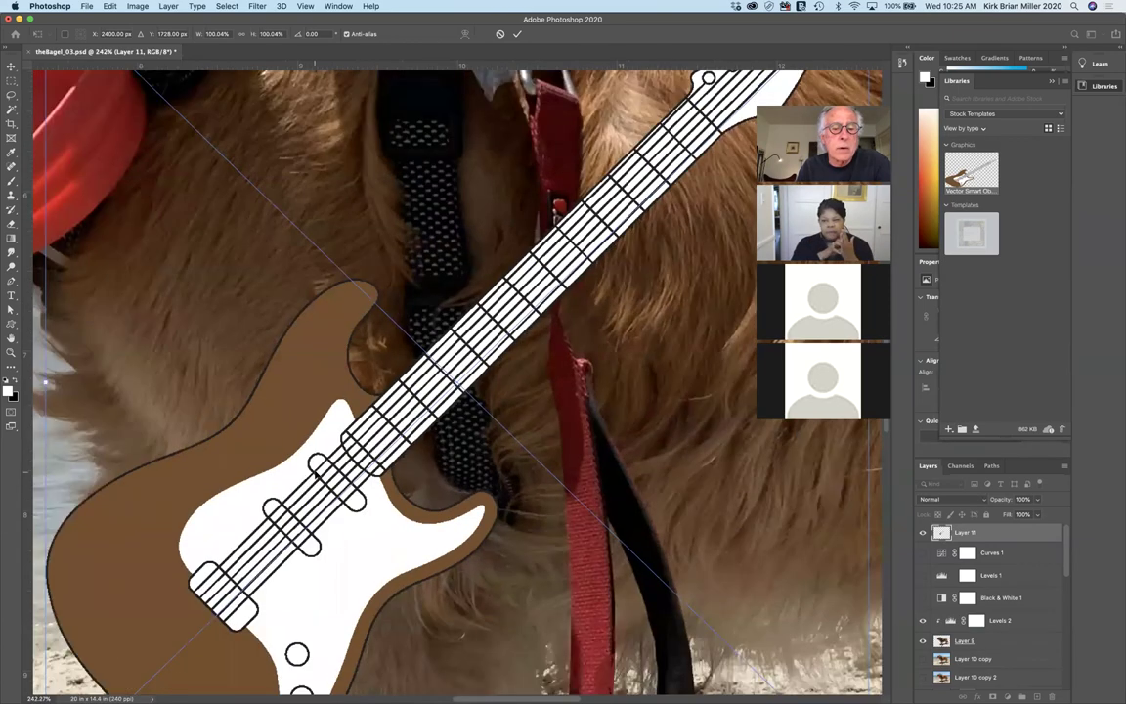
pyautogui.scroll(-5, 316, 474)
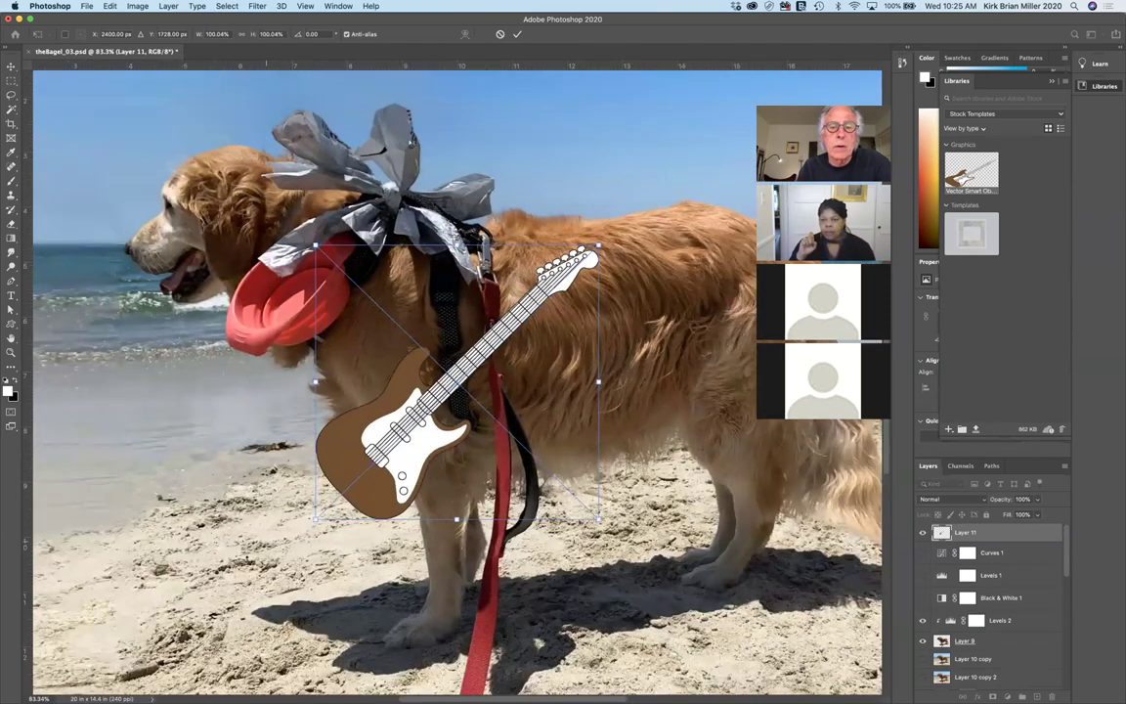
pyautogui.scroll(-1, 455, 606)
pyautogui.scroll(-1, 472, 364)
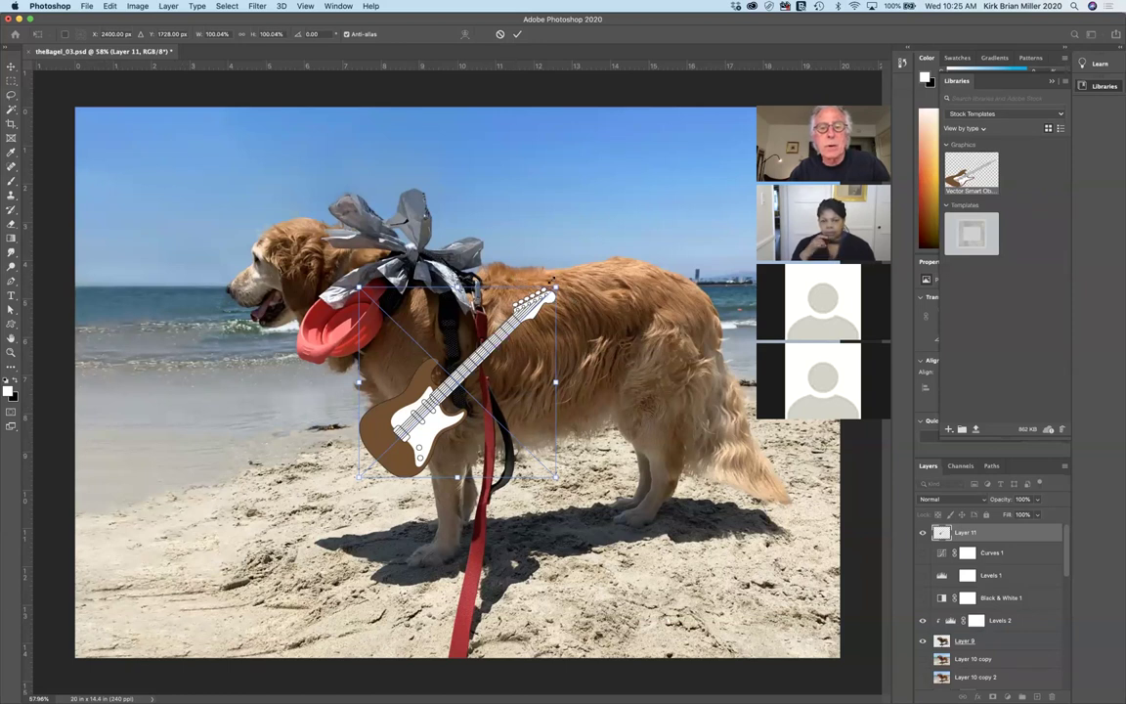
# Step: Scale the pixel guitar up to about 254% and commit the transform
pyautogui.moveTo(547, 282); pyautogui.dragTo(674, 108)
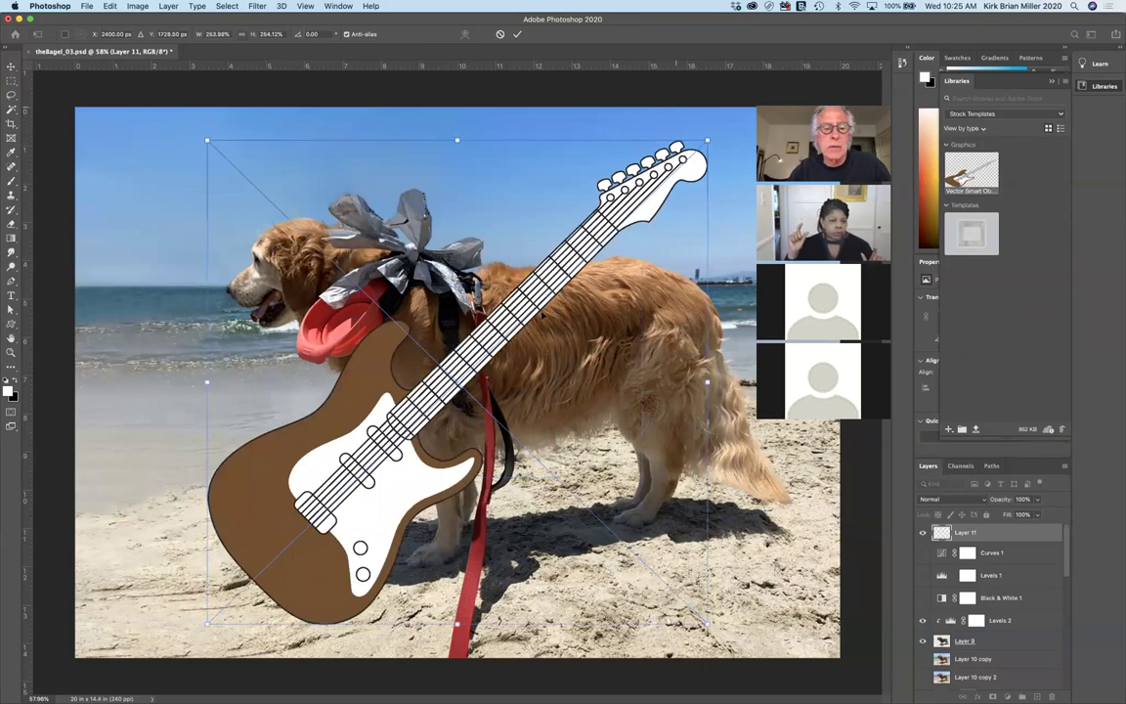
pyautogui.scroll(5, 518, 390)
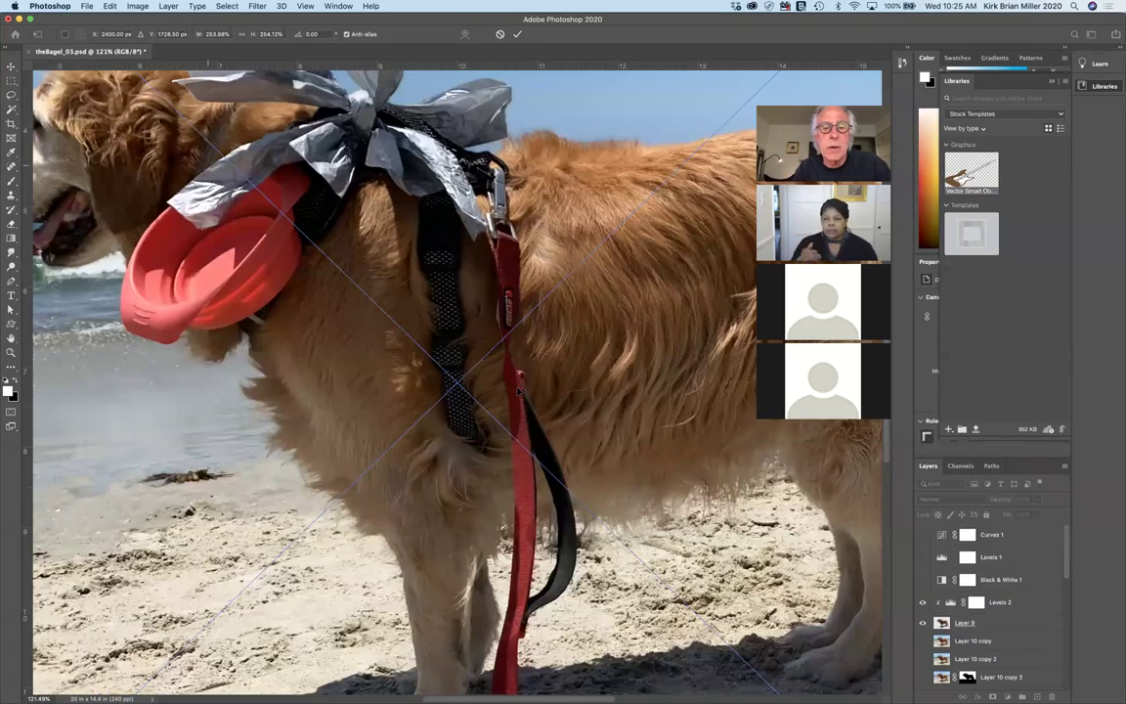
pyautogui.press('Return')
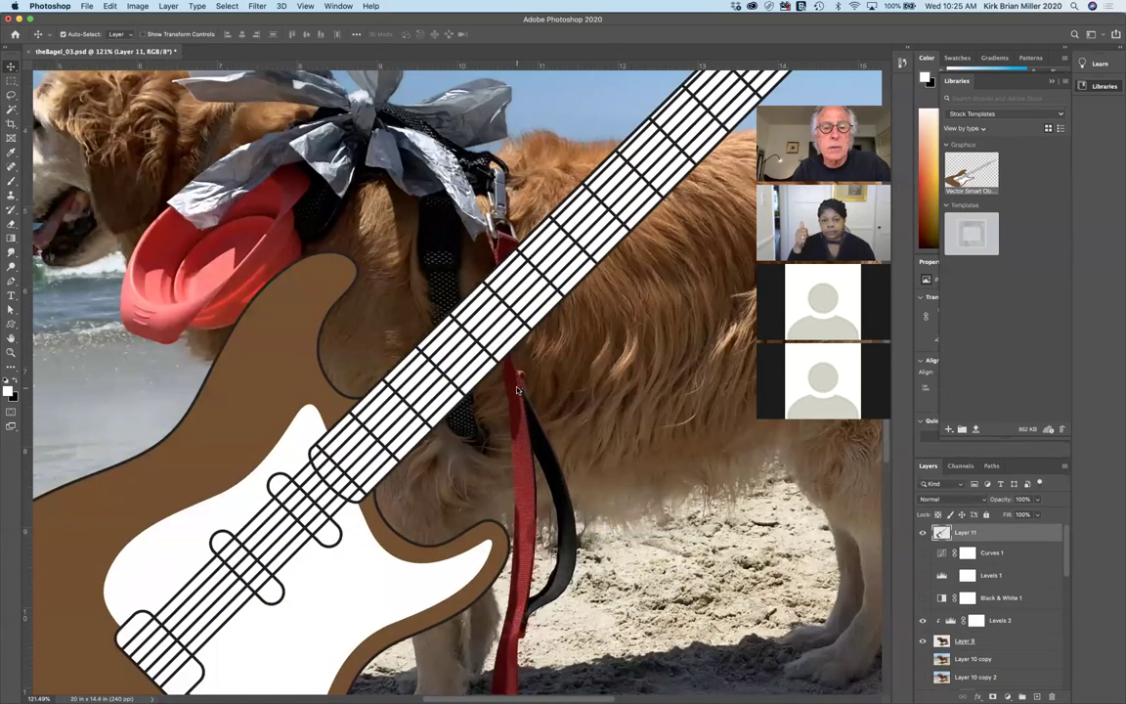
pyautogui.scroll(6, 518, 390)
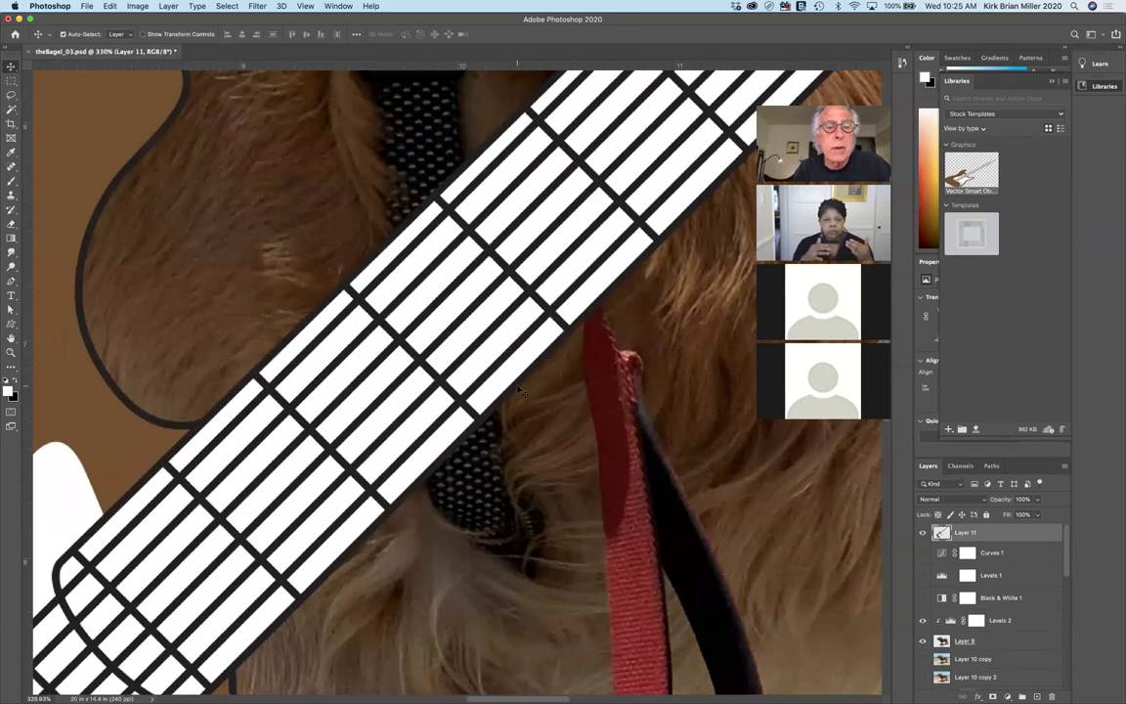
pyautogui.scroll(3, 518, 390)
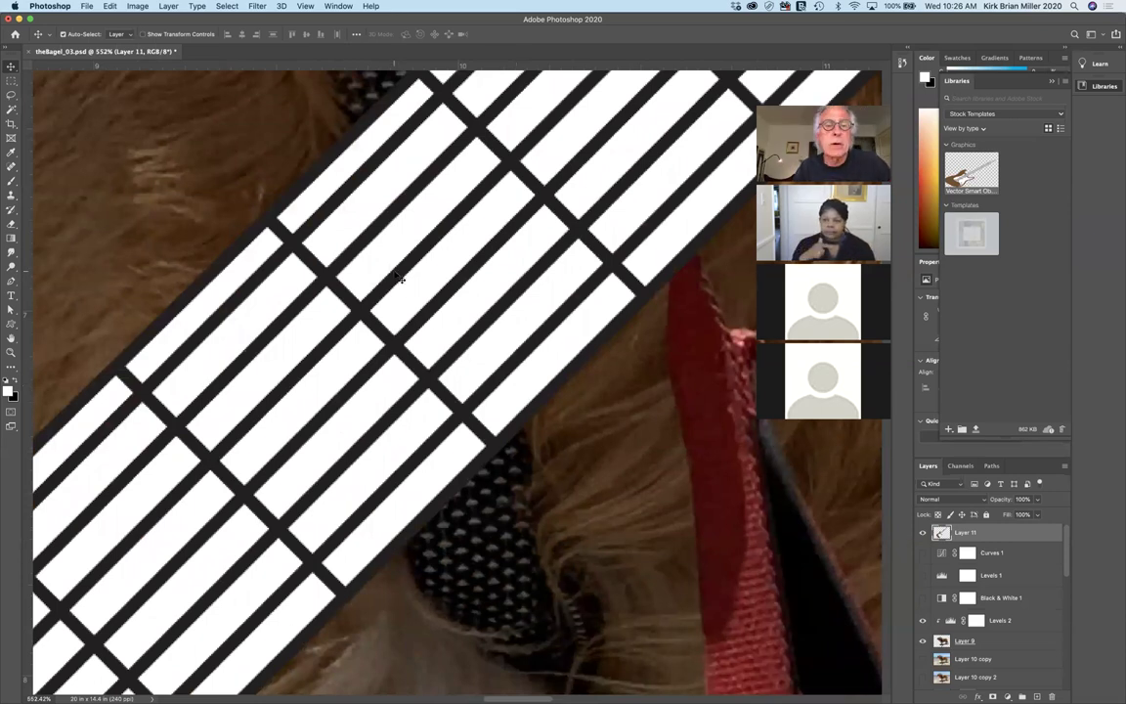
# Step: Move the enlarged guitar toward the photo's left edge and paste another guitar copy
pyautogui.scroll(-4, 396, 276)
pyautogui.scroll(-6, 396, 277)
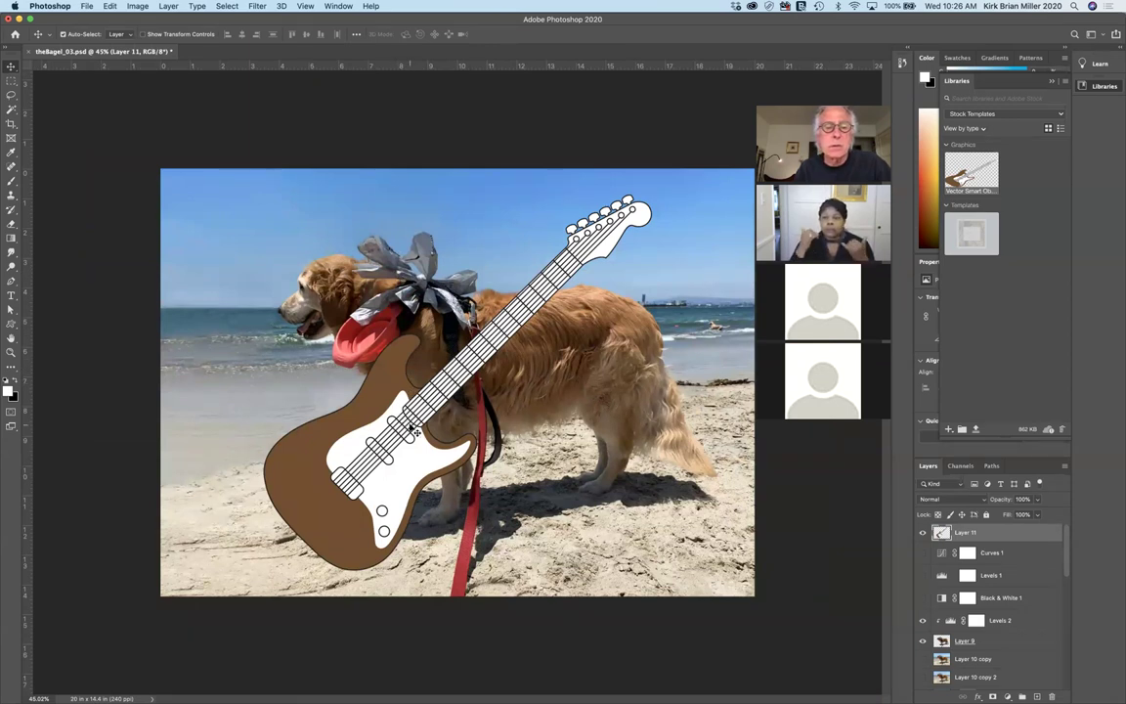
pyautogui.moveTo(398, 424); pyautogui.dragTo(335, 397)
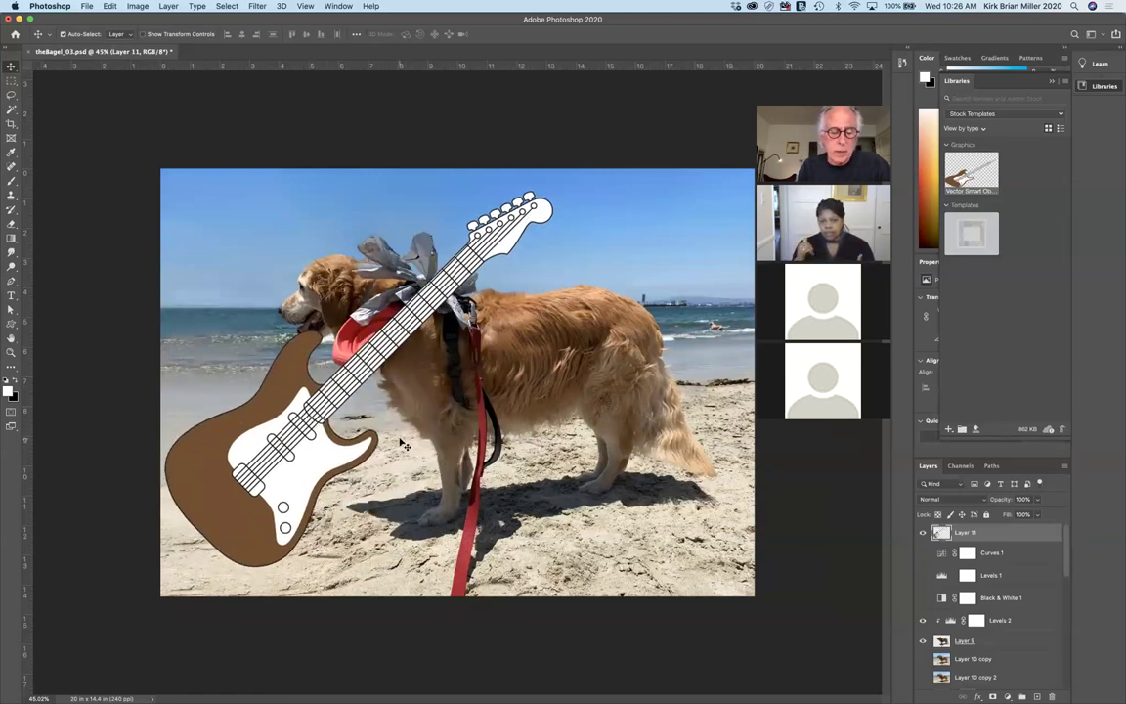
pyautogui.press('super+v')
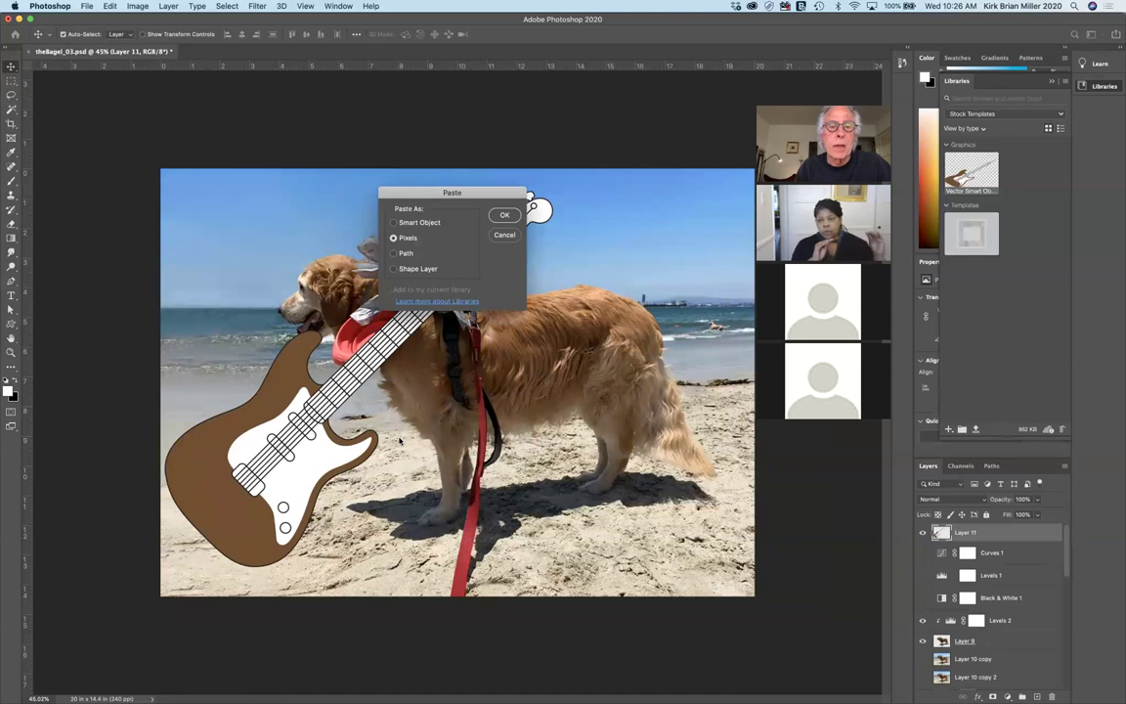
# Step: Paste the guitar as a Smart Object, move it right over the dog, and scale it to 252%
pyautogui.click(393, 223)
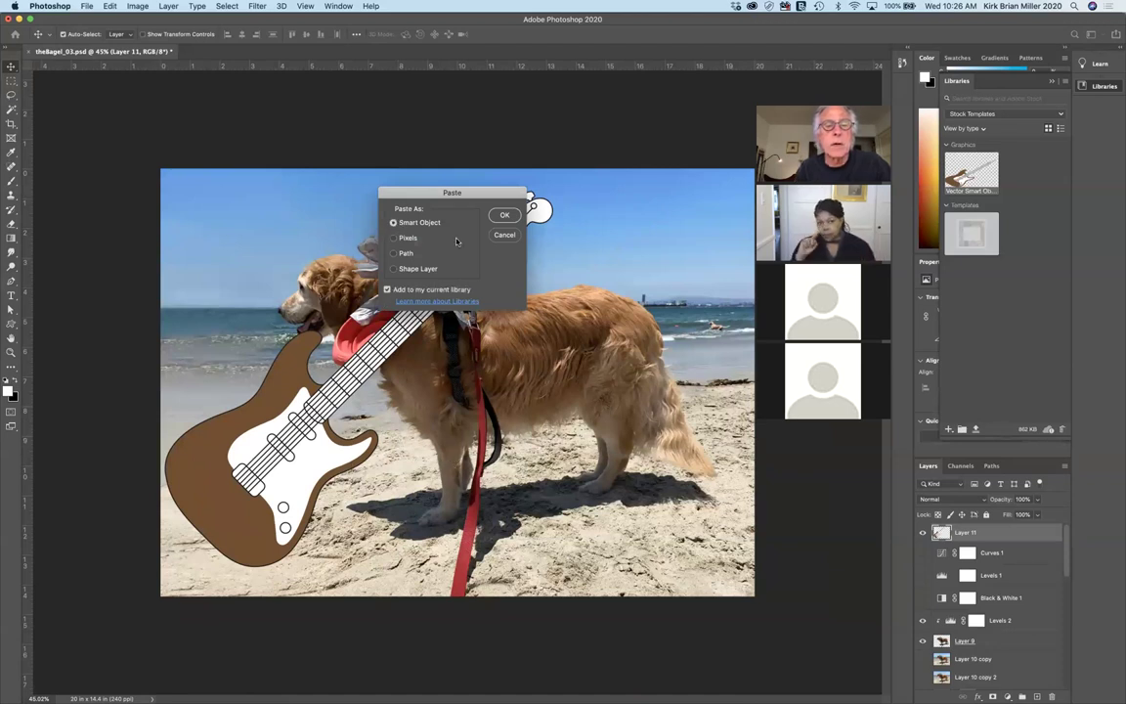
pyautogui.click(507, 216)
pyautogui.moveTo(396, 370); pyautogui.dragTo(490, 389)
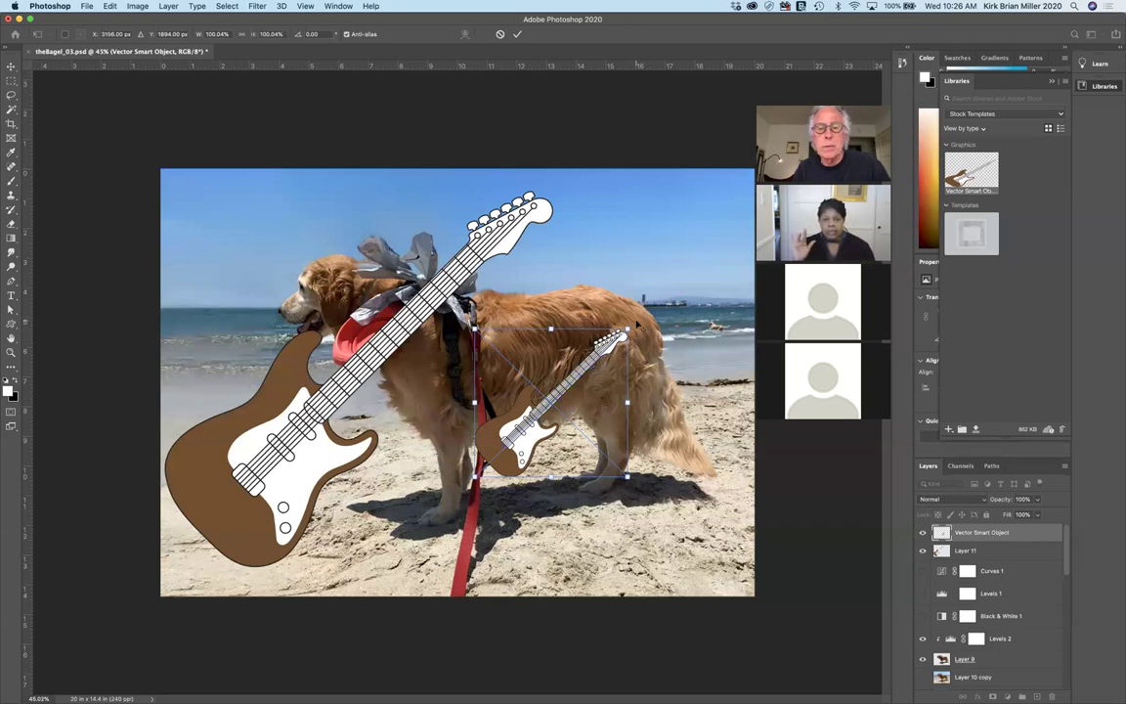
pyautogui.moveTo(626, 330); pyautogui.dragTo(738, 210)
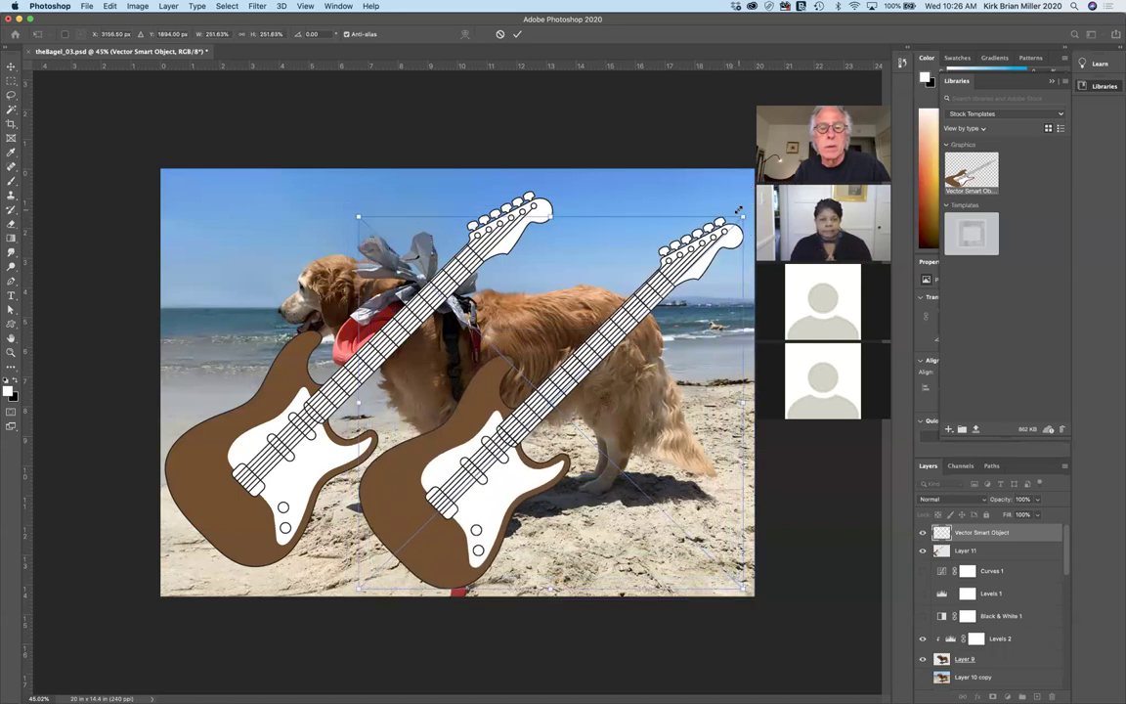
pyautogui.press('Return')
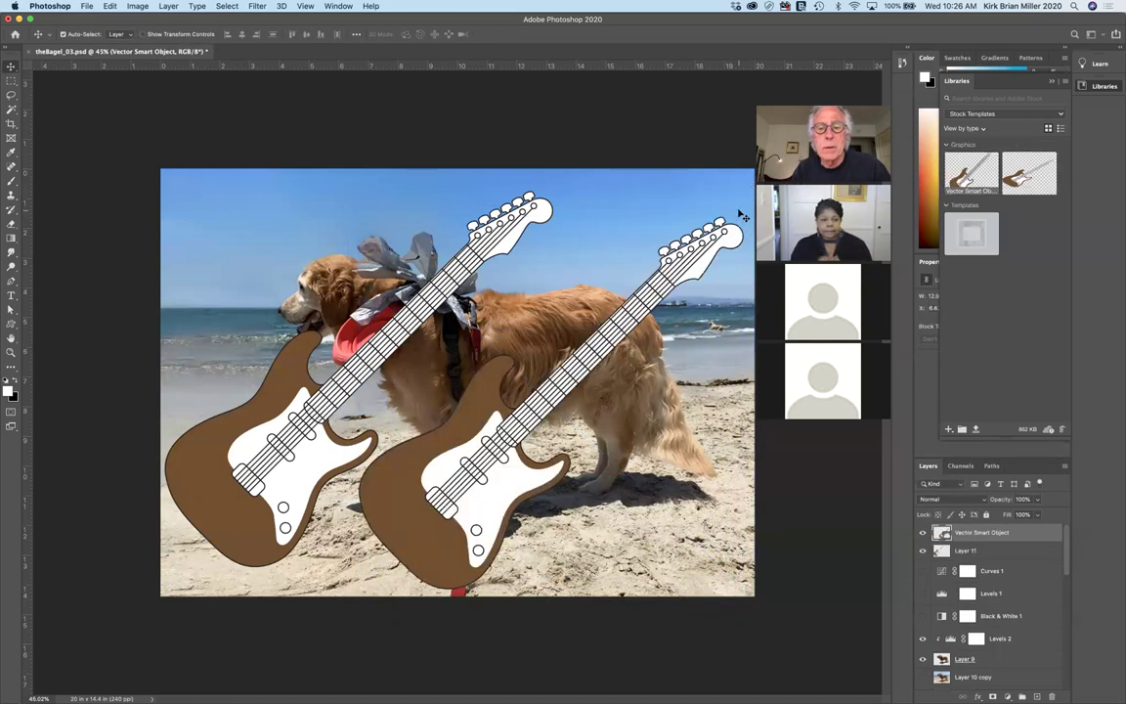
# Step: Zoom in to compare the vector and pixel guitars, then select Layer 11
pyautogui.press('super+plus')
pyautogui.scroll(5, 743, 215)
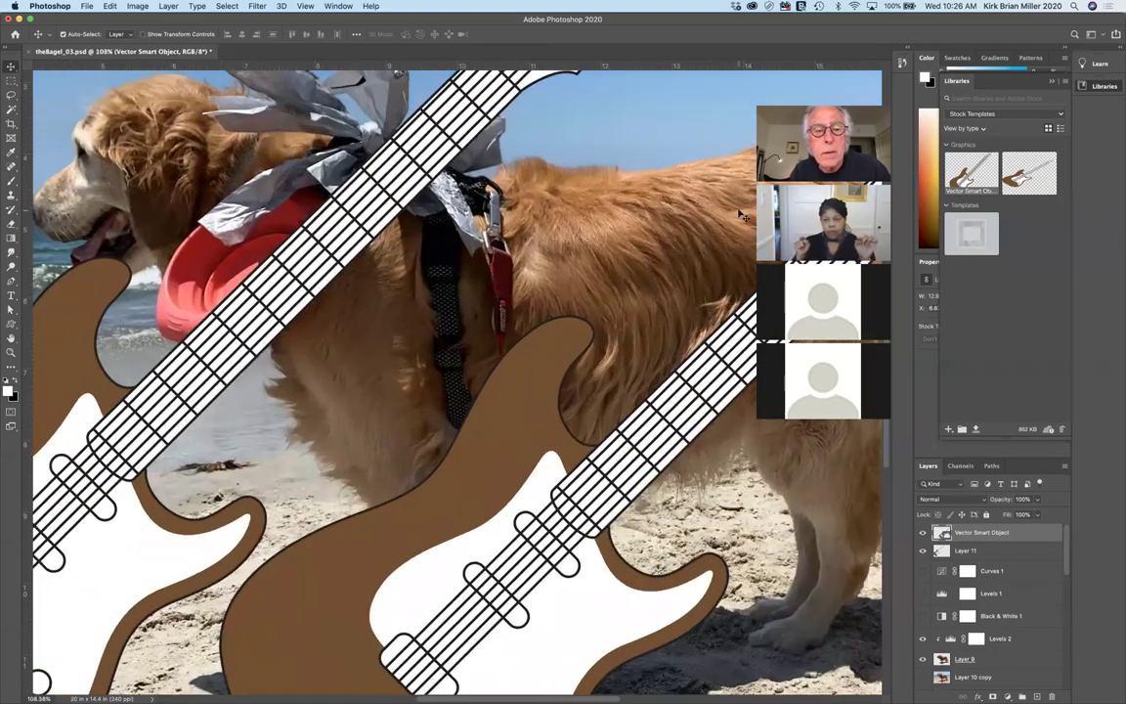
pyautogui.scroll(5, 743, 215)
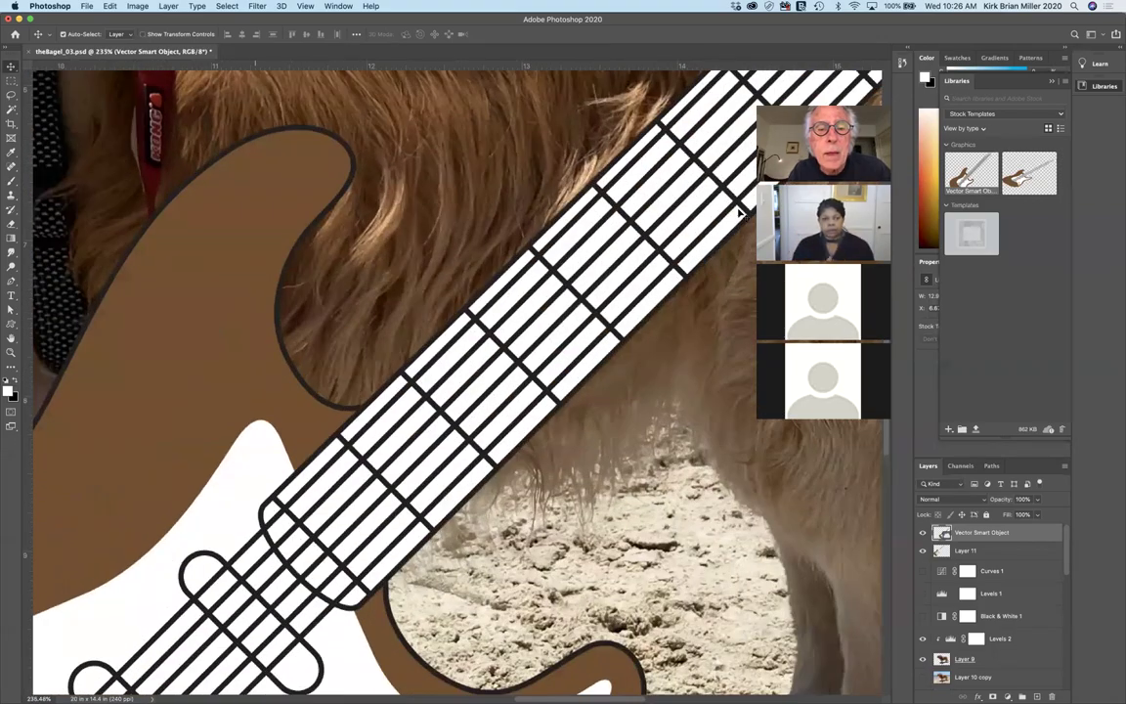
pyautogui.hscroll(-10, 741, 215)
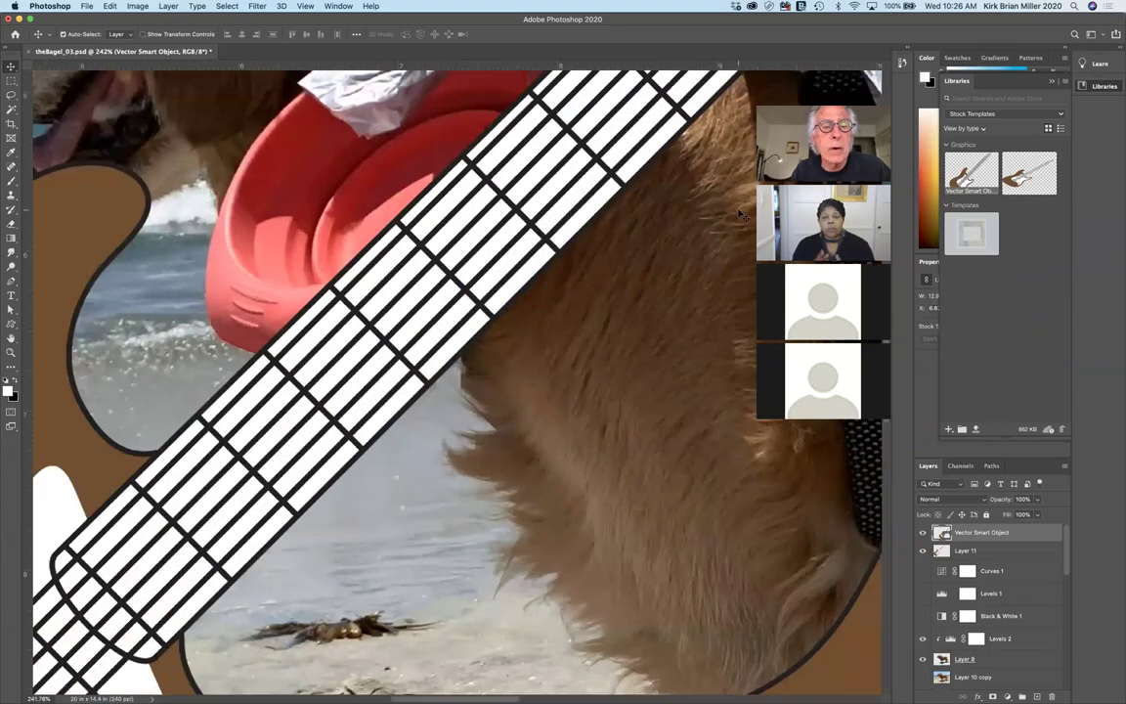
pyautogui.scroll(-5, 743, 215)
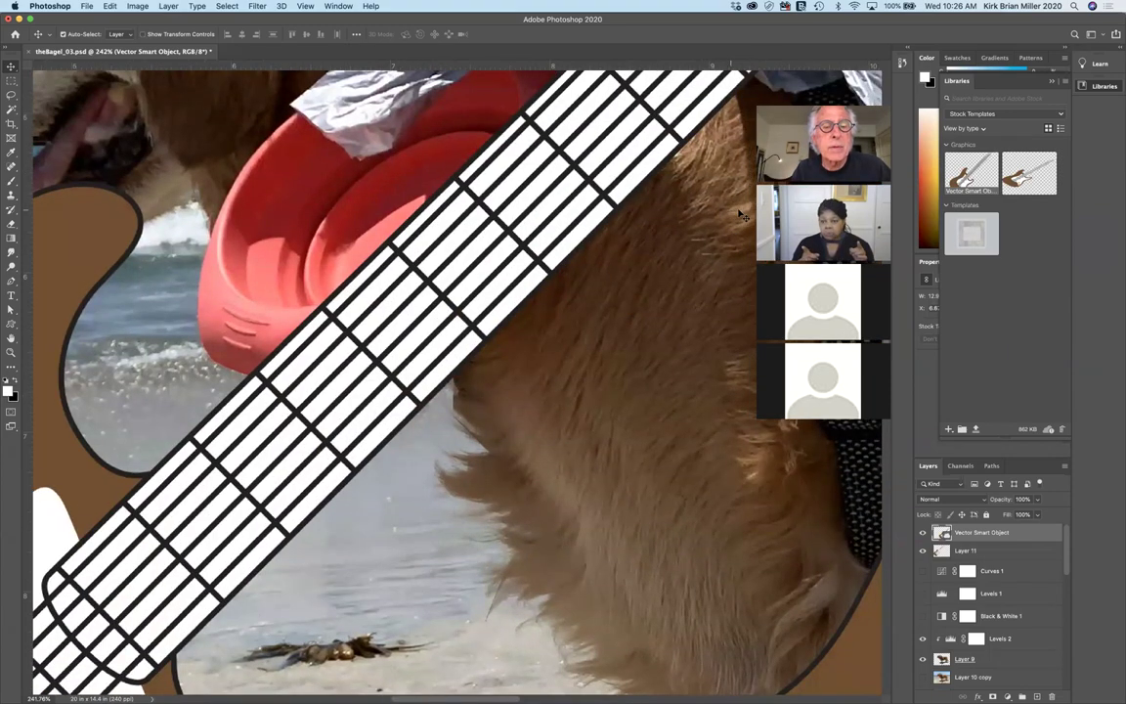
pyautogui.scroll(-5, 740, 215)
pyautogui.hscroll(4, 740, 215)
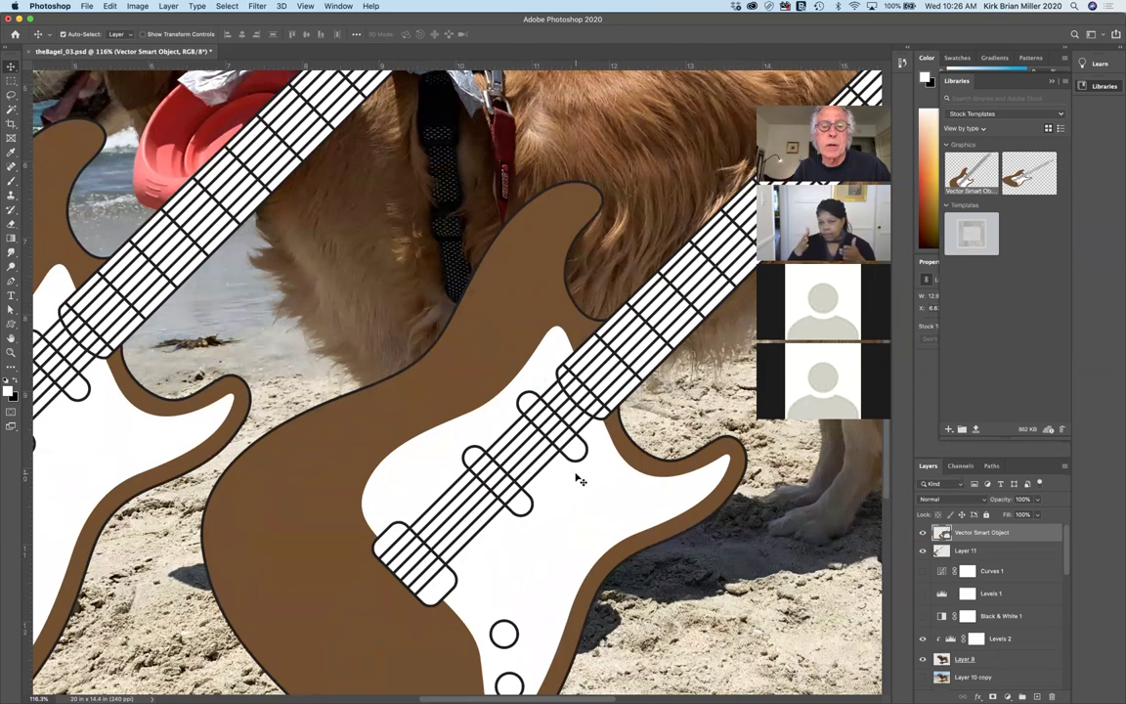
pyautogui.scroll(-2, 574, 489)
pyautogui.scroll(-4, 575, 495)
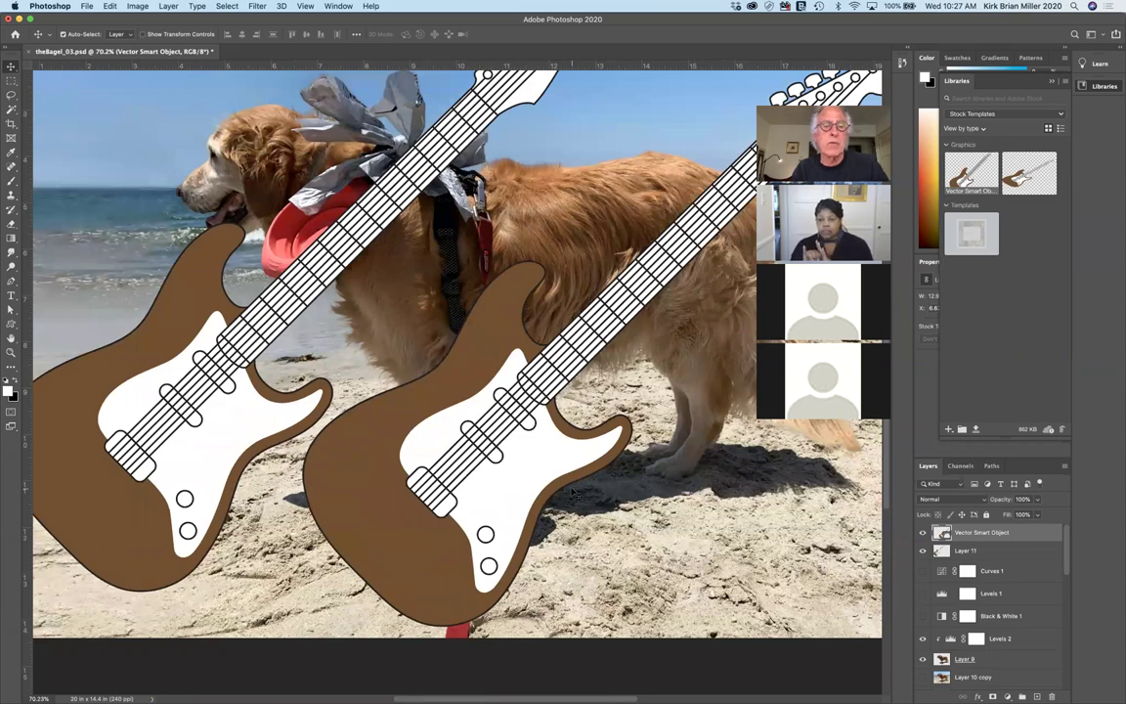
pyautogui.scroll(-3, 573, 495)
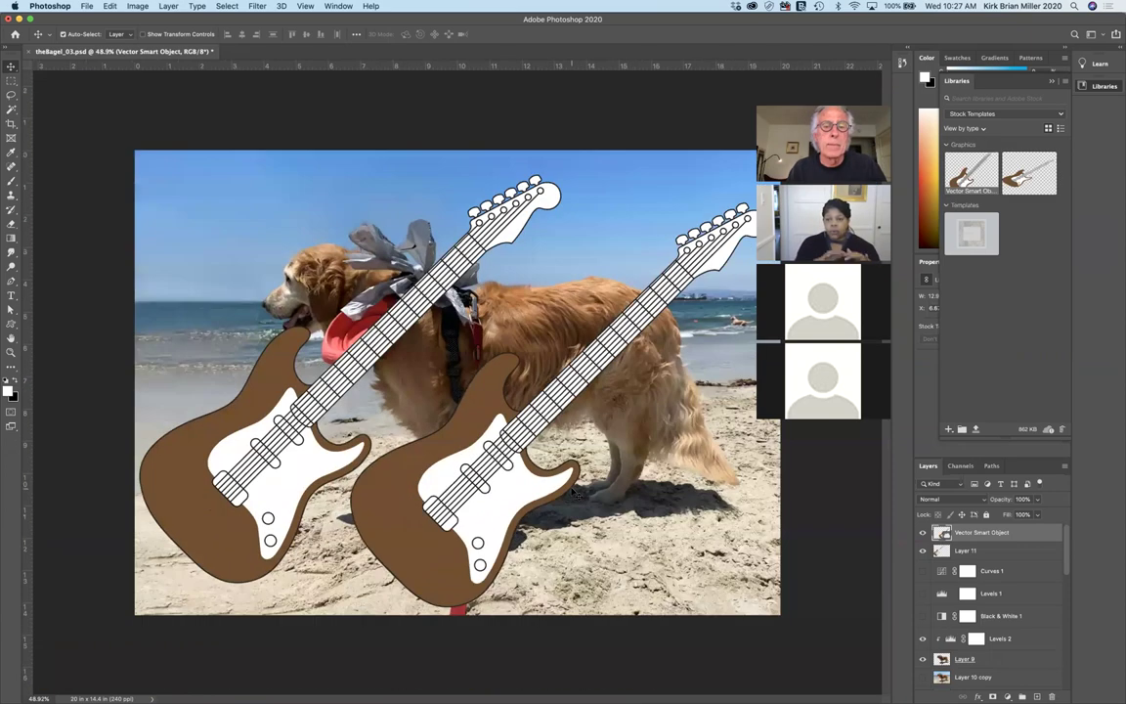
pyautogui.click(301, 462)
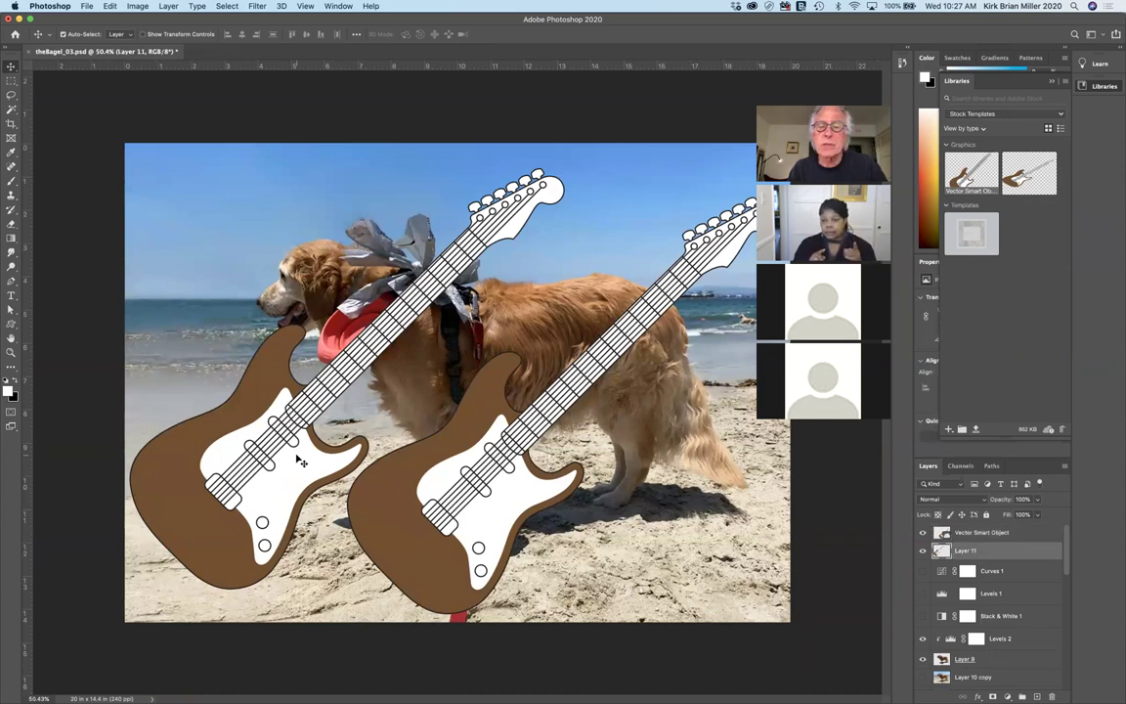
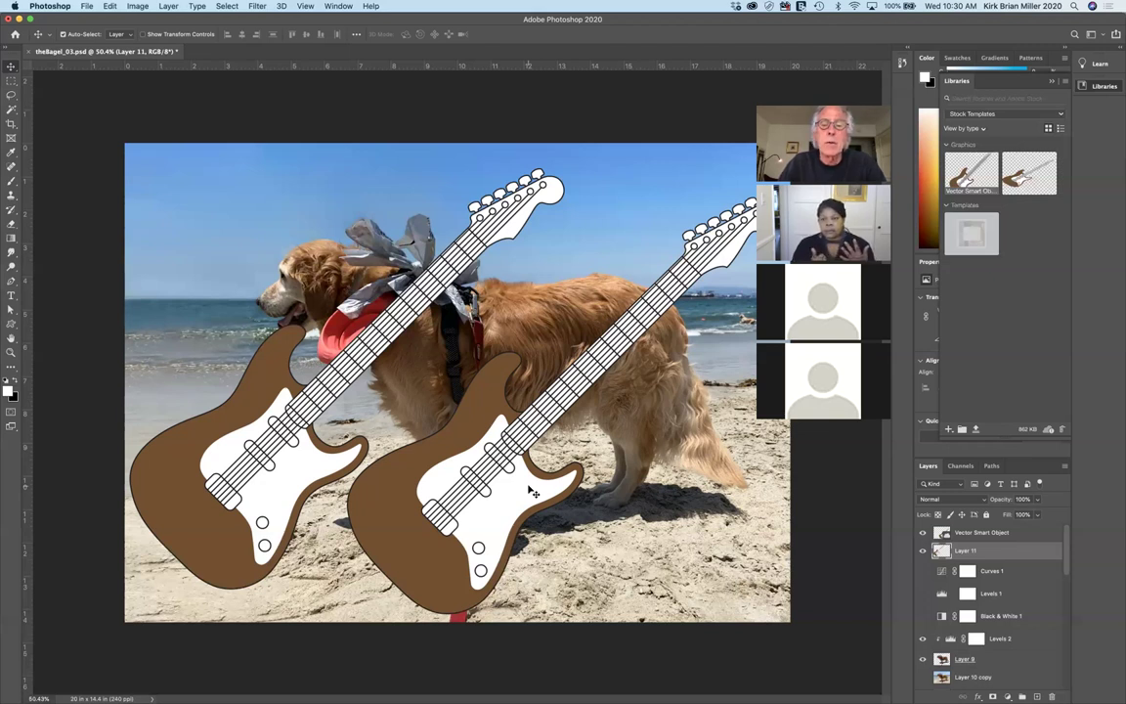
# Step: Bring Adobe Illustrator to the front from the macOS Dock
pyautogui.moveTo(293, 675)
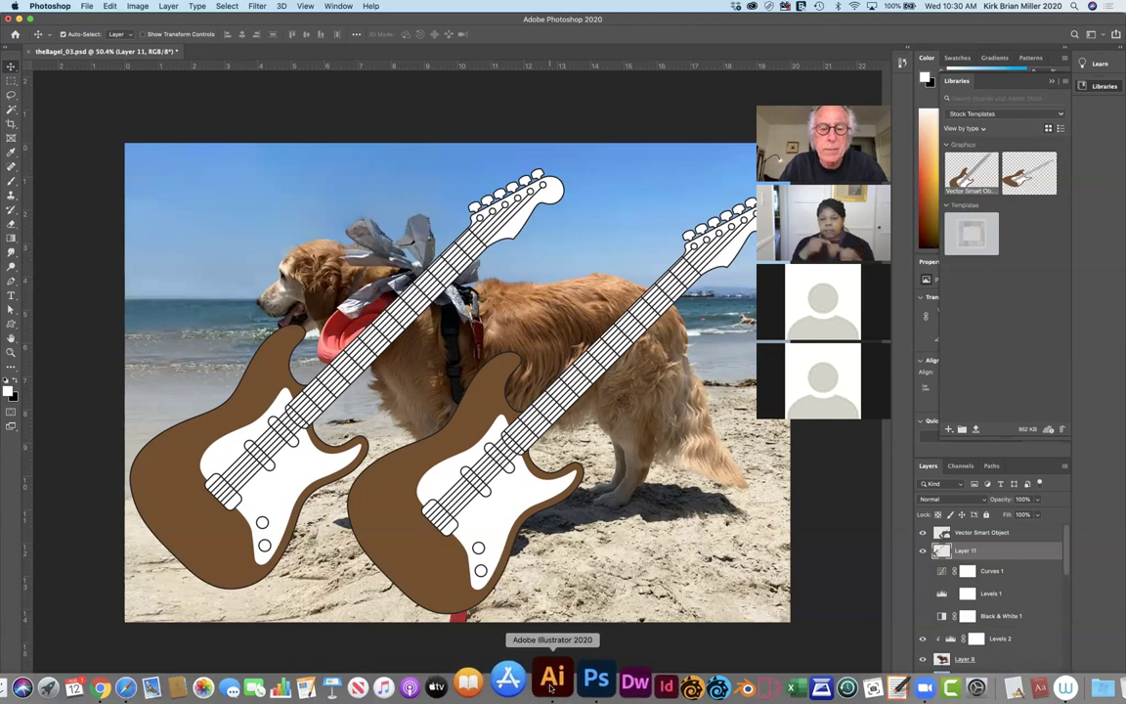
pyautogui.click(551, 682)
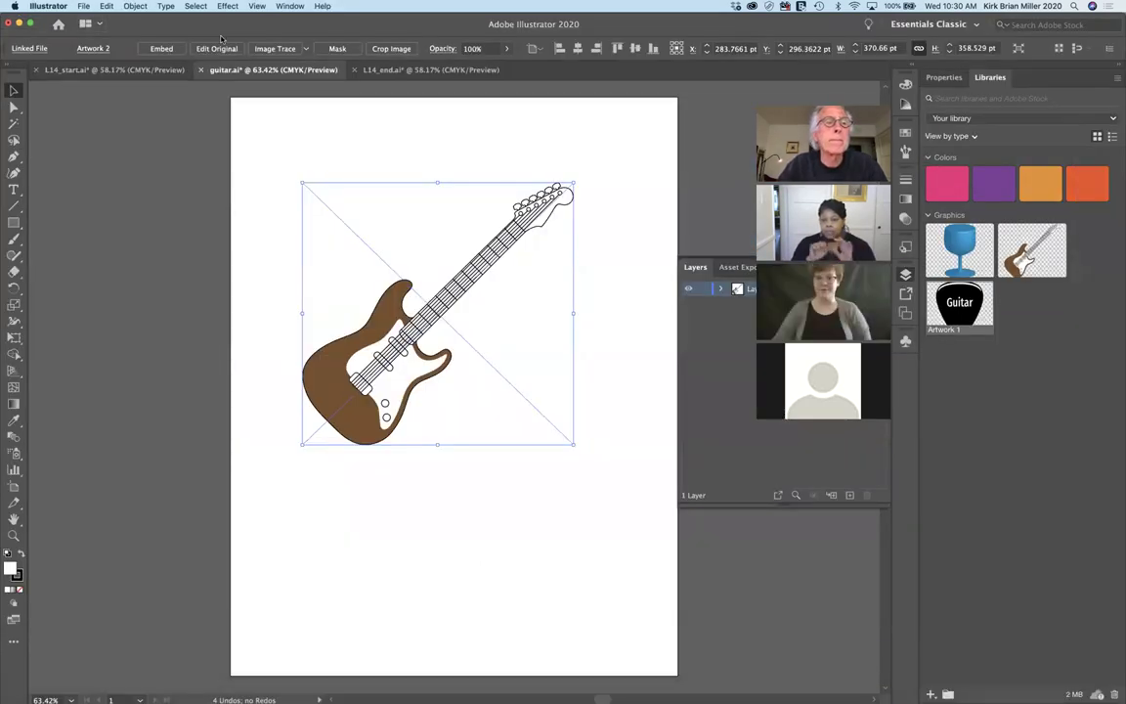
# Step: Switch to the L14_end.ai document with the Discover Green Isle poster
pyautogui.click(375, 71)
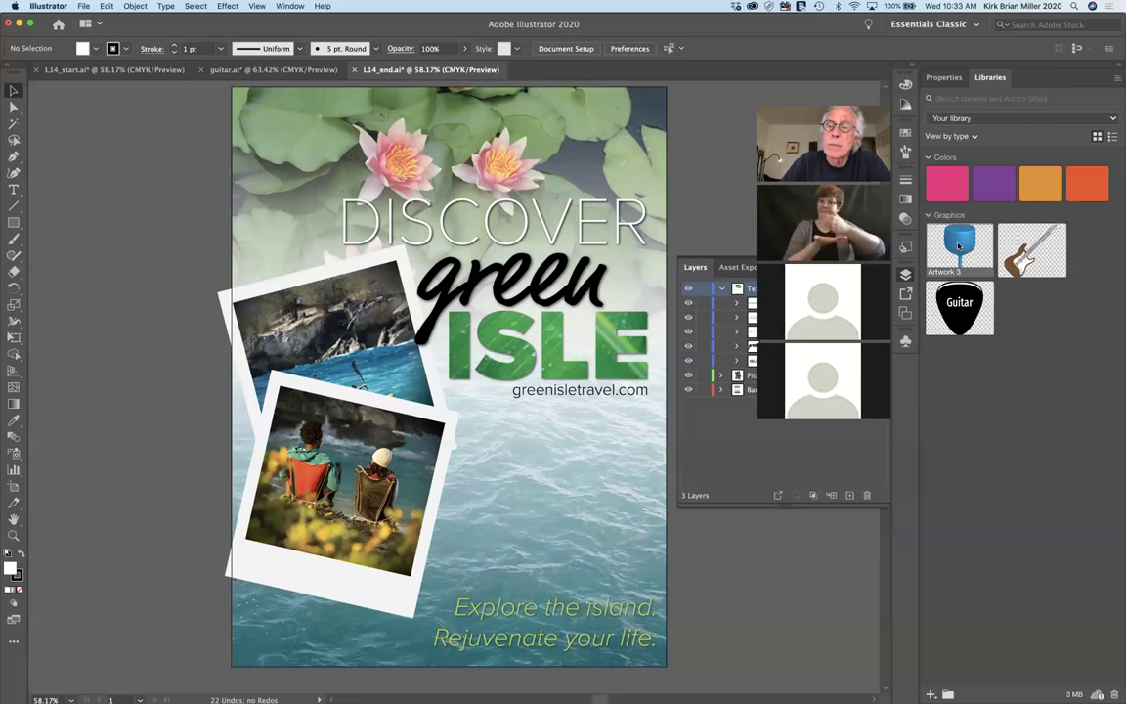
# Step: Place library Artwork 3, the blue goblet, below greenisletravel.com and close the Layers panel
pyautogui.moveTo(958, 246); pyautogui.dragTo(568, 485)
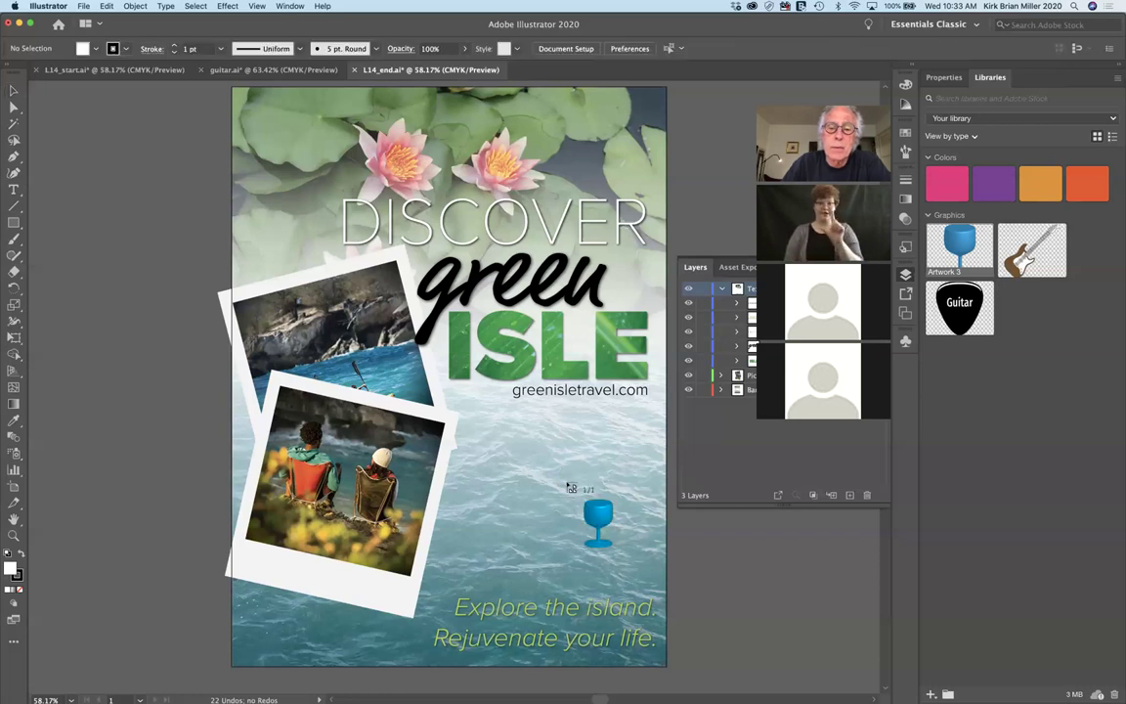
pyautogui.click(499, 417)
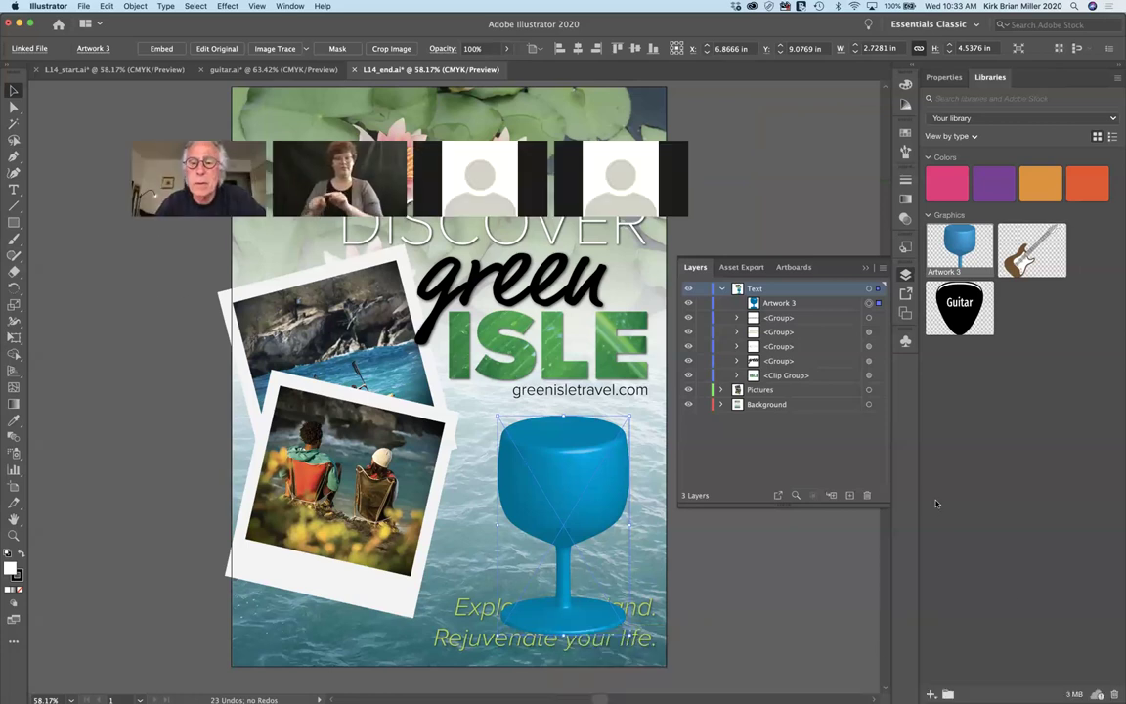
pyautogui.click(867, 270)
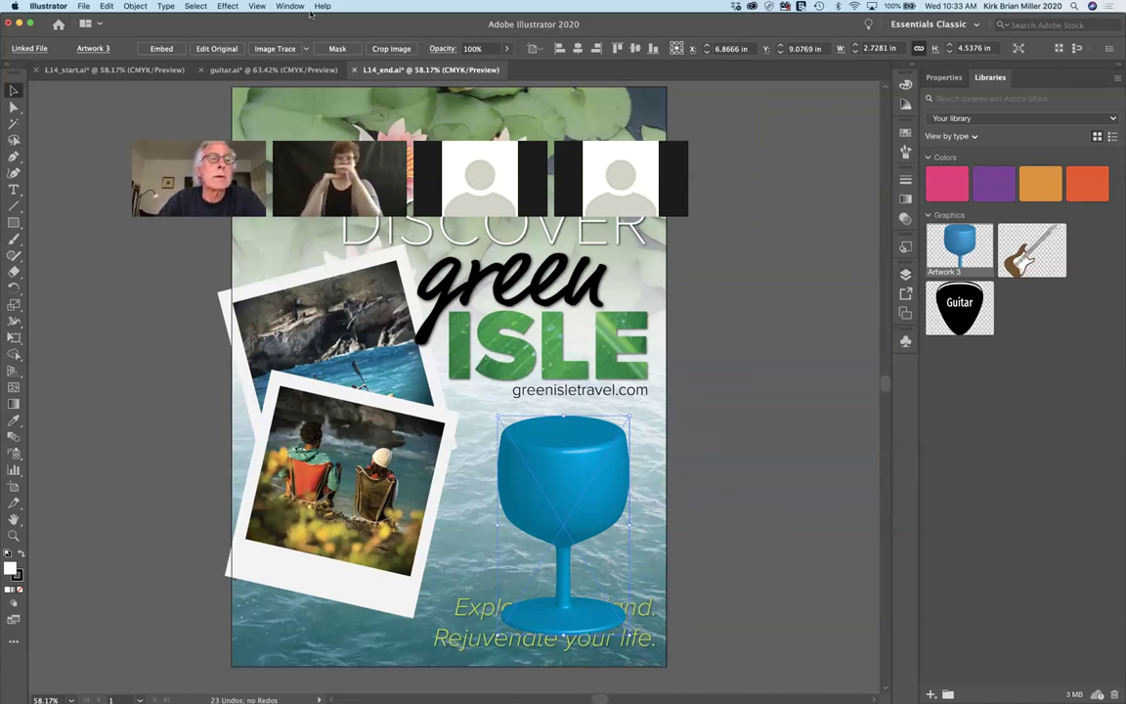
# Step: Show the Appearance panel beside the canvas and inspect the goblet's Linked File entry
pyautogui.click(285, 7)
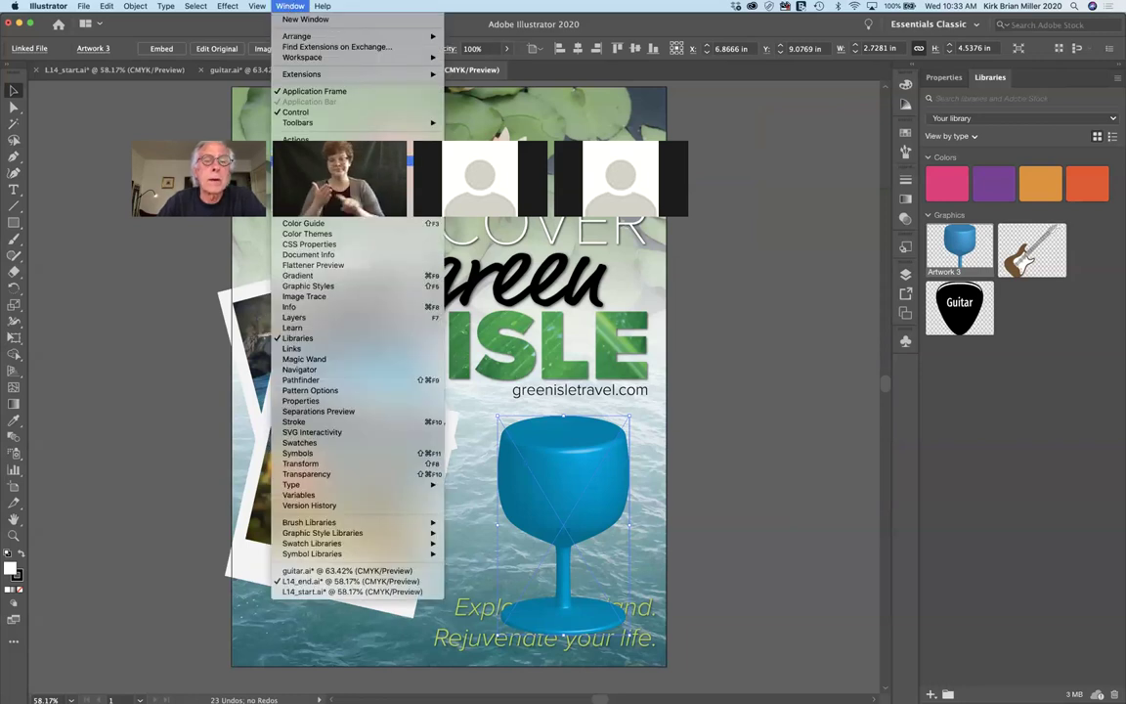
pyautogui.click(303, 160)
pyautogui.moveTo(651, 107); pyautogui.dragTo(784, 299)
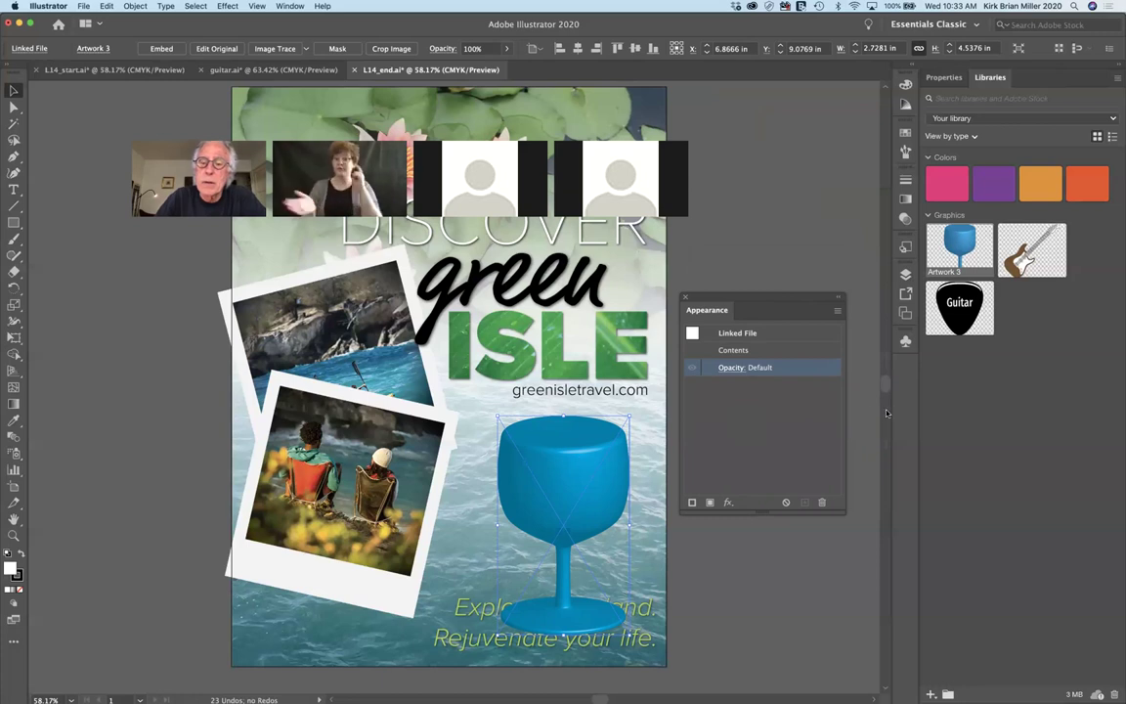
pyautogui.click(759, 336)
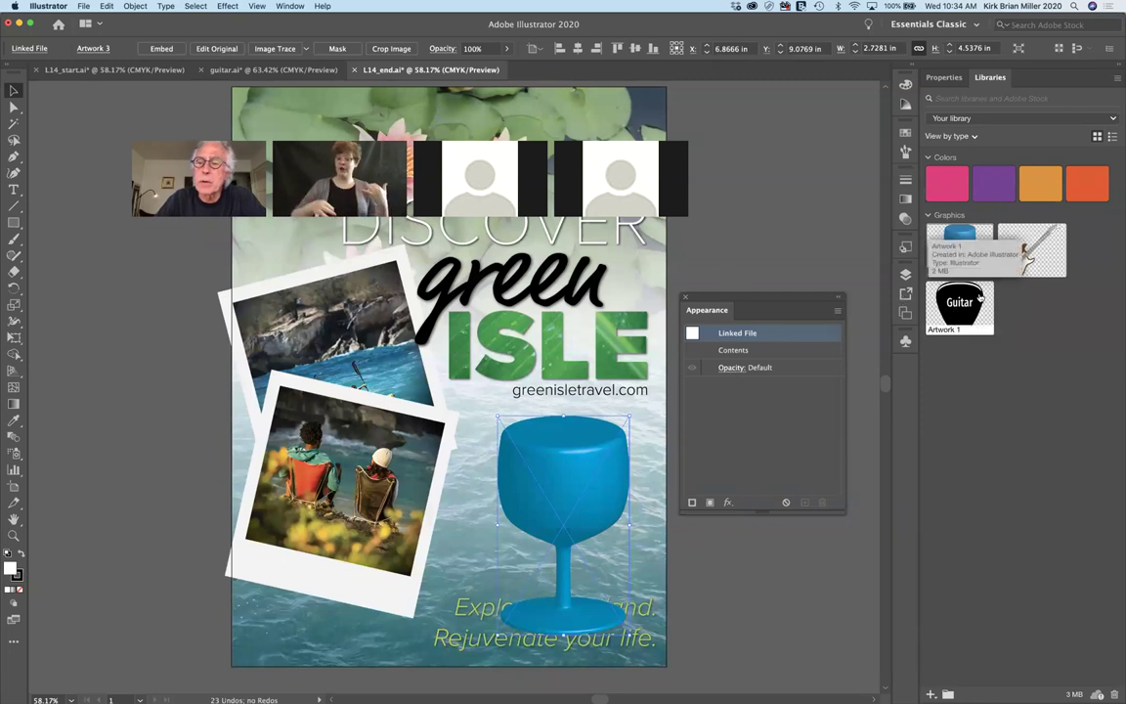
# Step: Place the Guitar pick as a linked object and move Artwork 1 onto a new Layer 4
pyautogui.moveTo(964, 309); pyautogui.dragTo(469, 420)
pyautogui.click(445, 395)
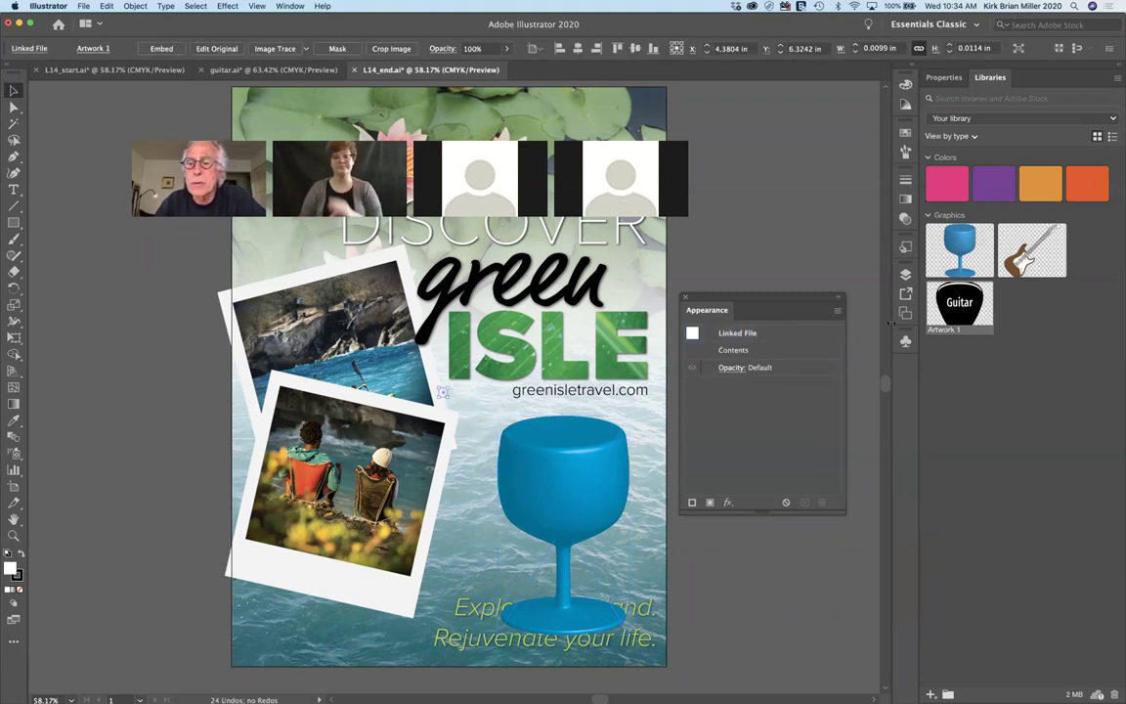
pyautogui.click(906, 273)
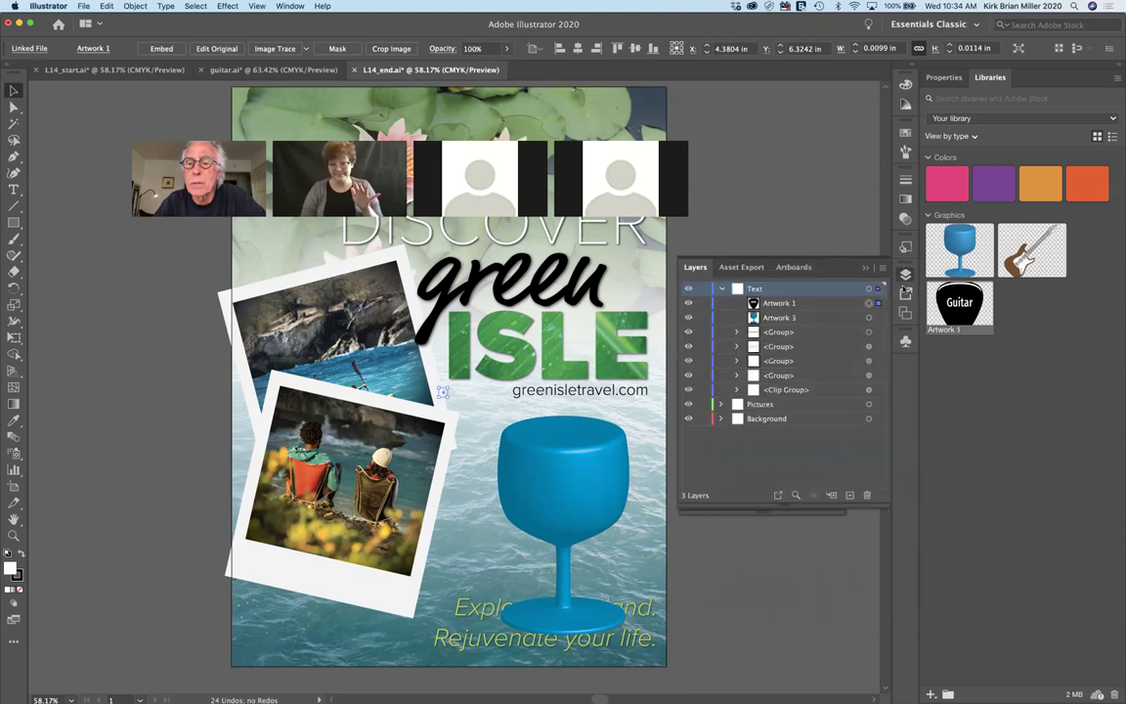
pyautogui.click(841, 303)
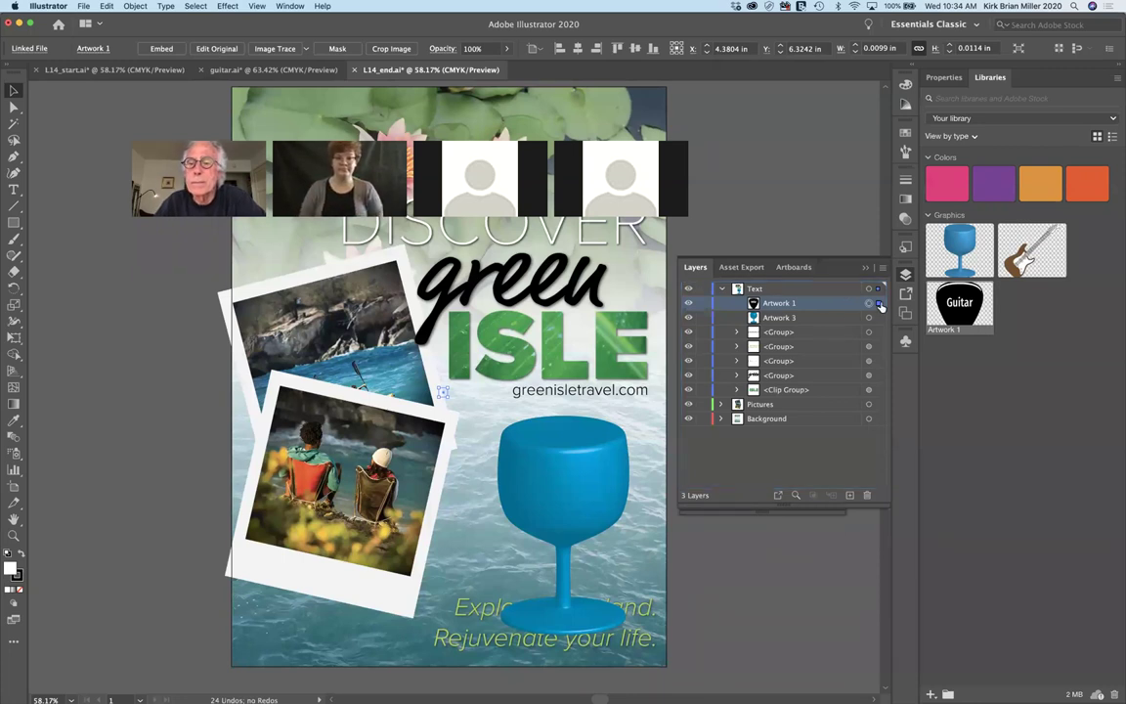
pyautogui.click(849, 496)
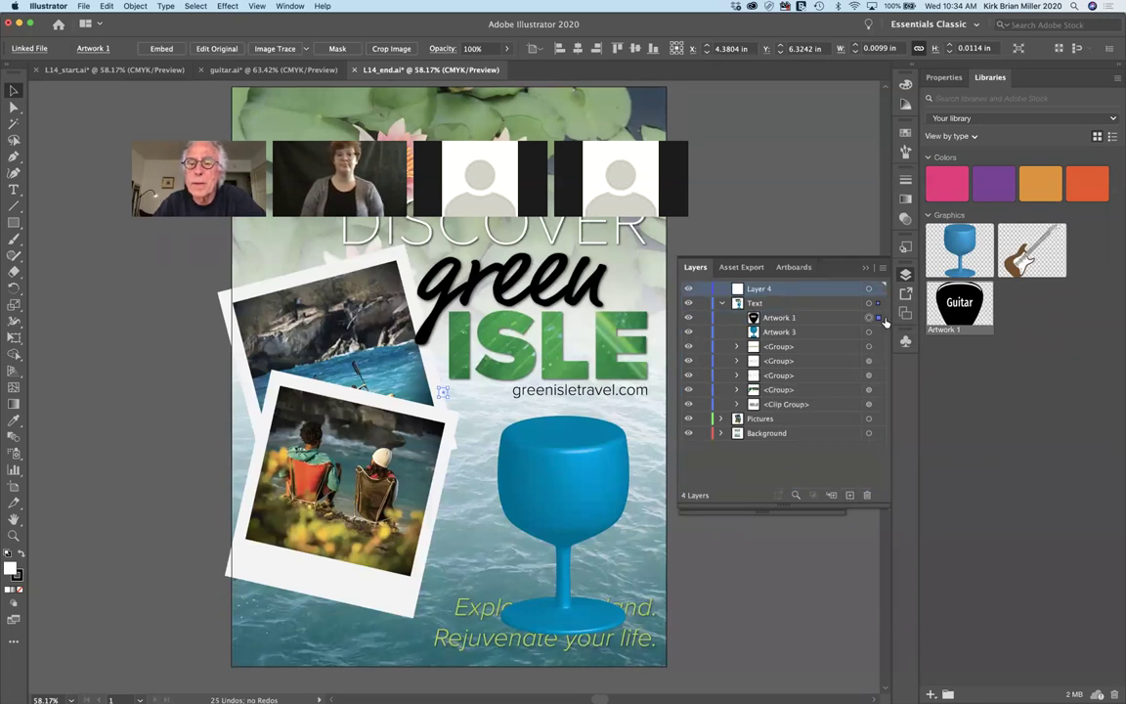
pyautogui.moveTo(879, 318); pyautogui.dragTo(879, 290)
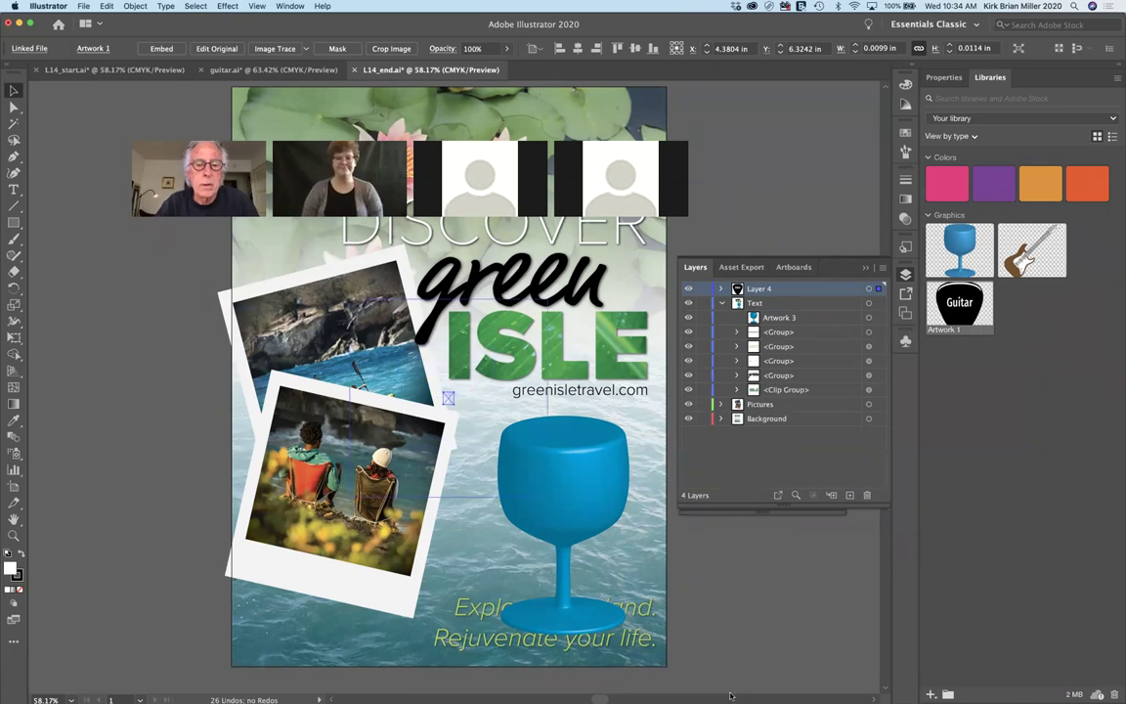
# Step: Scale the Guitar pick to 3.249 × 3.7341 in and move it up-left over the photos
pyautogui.scroll(-2, 735, 675)
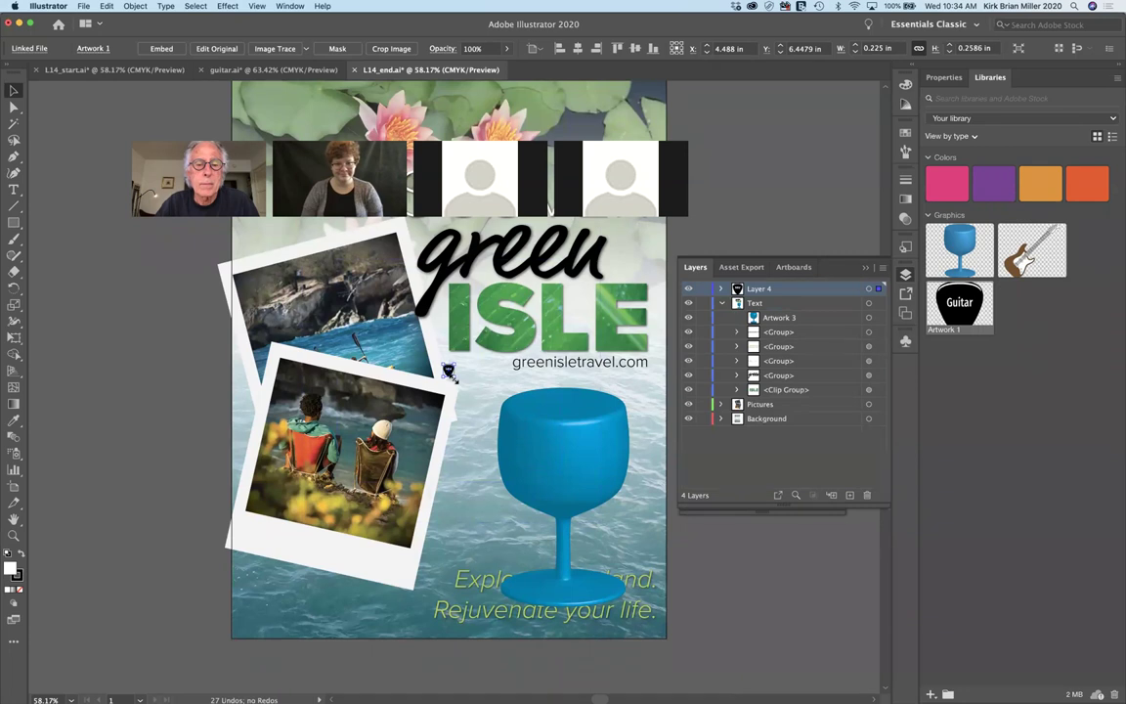
pyautogui.moveTo(449, 371); pyautogui.dragTo(638, 536)
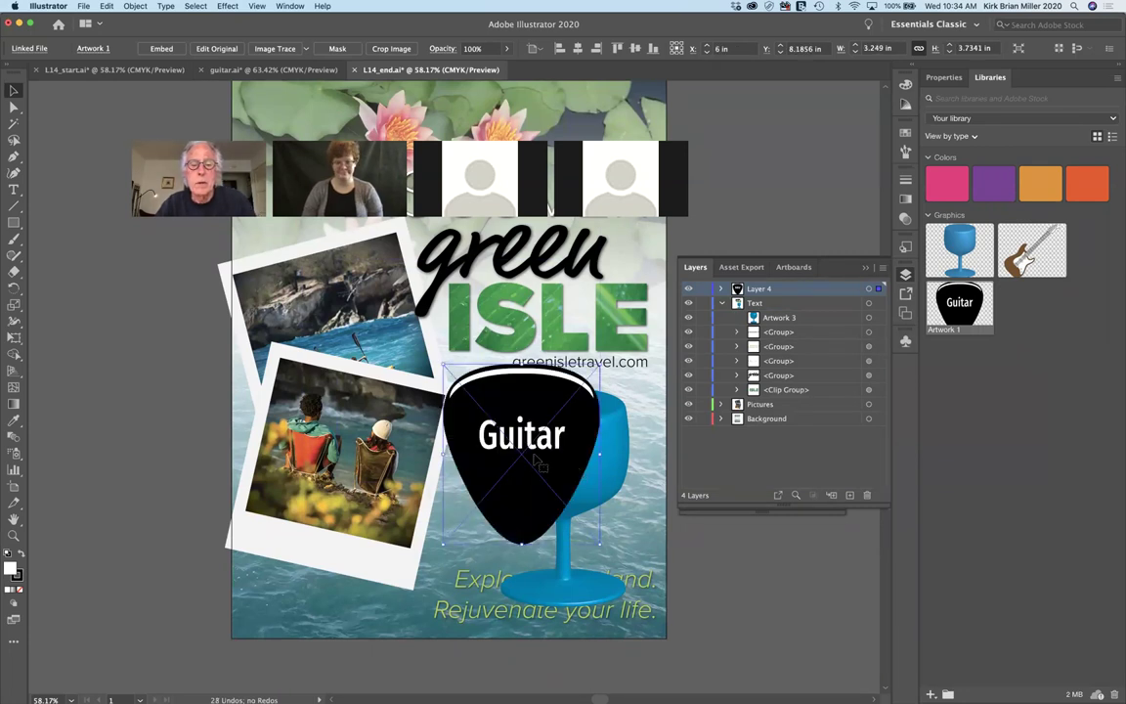
pyautogui.moveTo(519, 444); pyautogui.dragTo(382, 361)
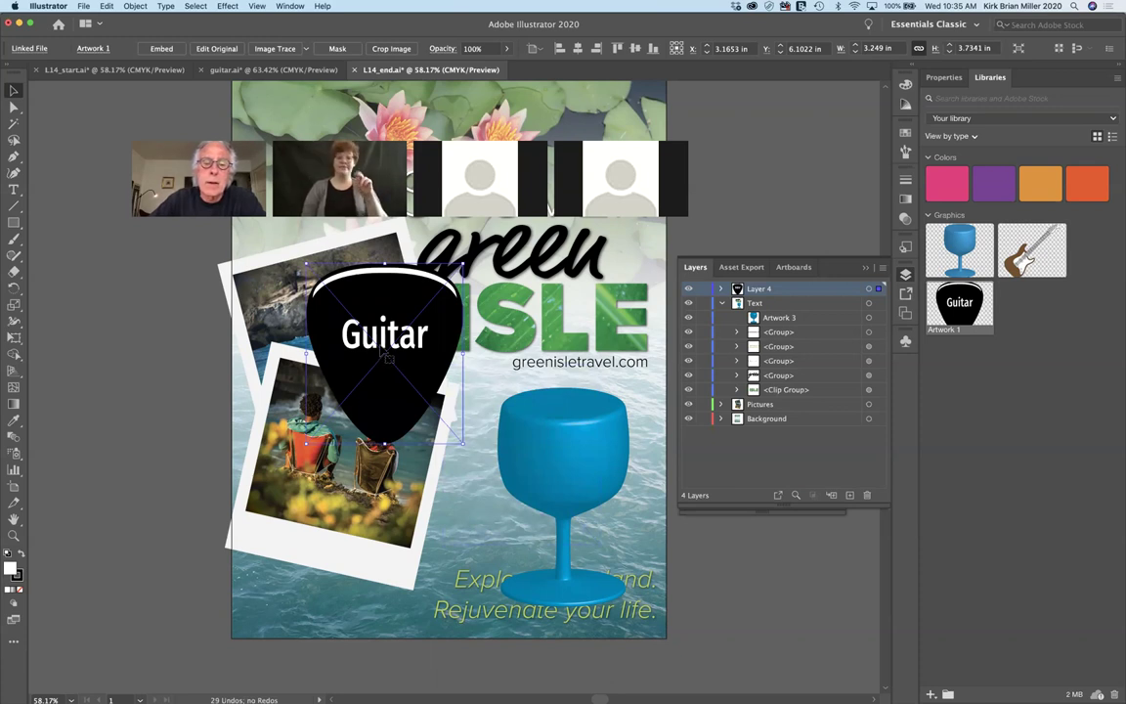
pyautogui.moveTo(391, 696)
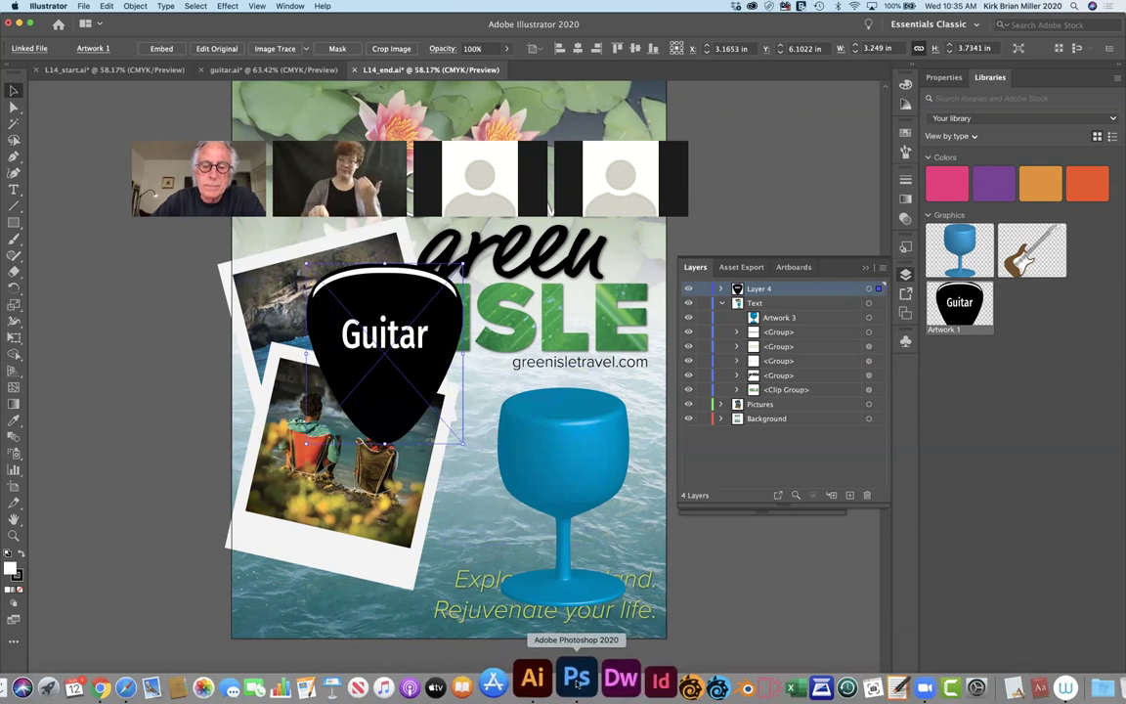
# Step: Return to Photoshop's theBagel_03.psd showing the two brown guitars over the beach photo
pyautogui.click(577, 680)
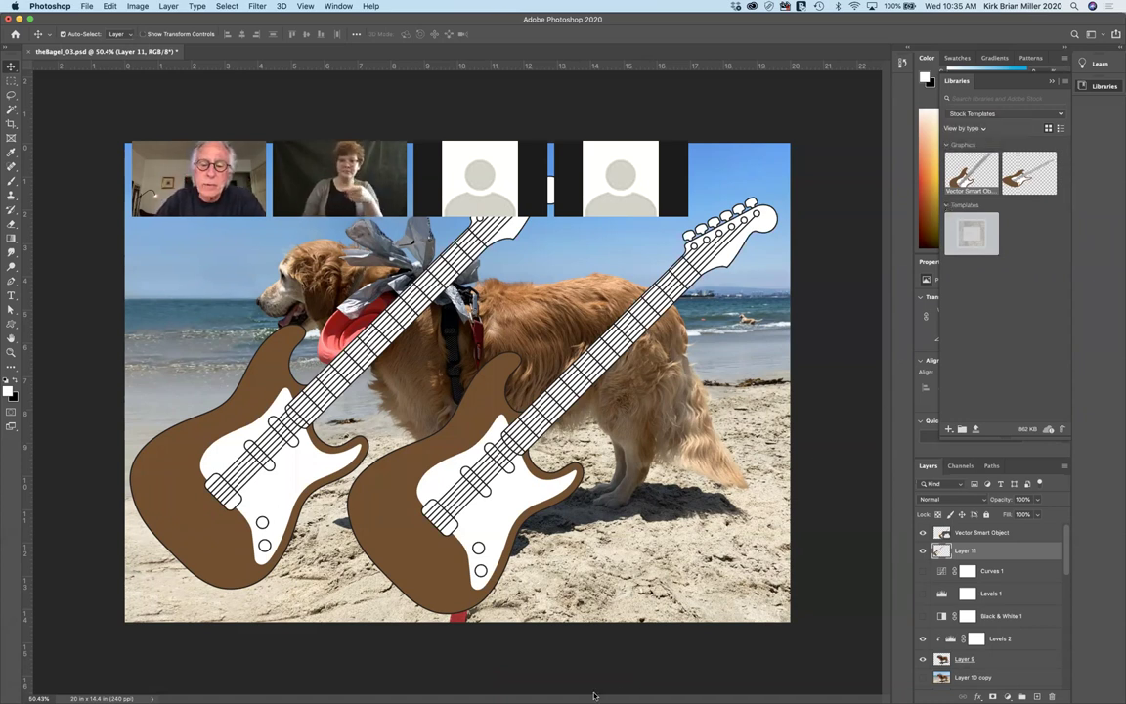
pyautogui.moveTo(593, 699)
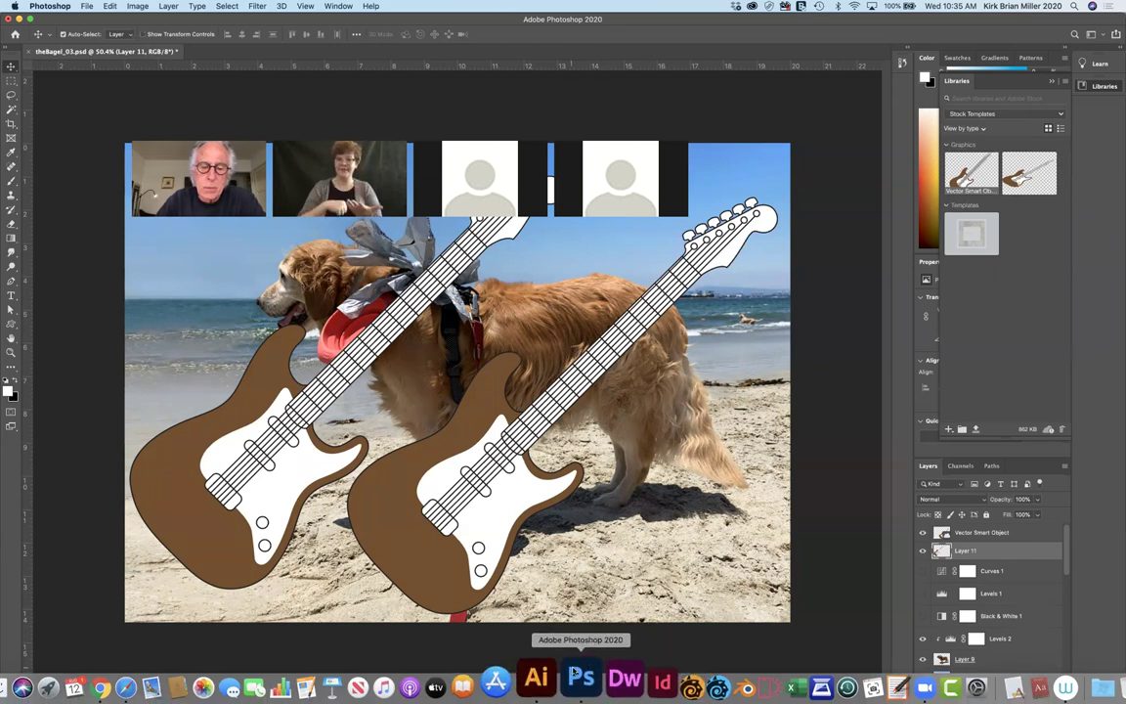
# Step: Back in Illustrator, move the Guitar pick to X 3.6548, Y 7.2293 in and enter Isolation Mode
pyautogui.click(536, 677)
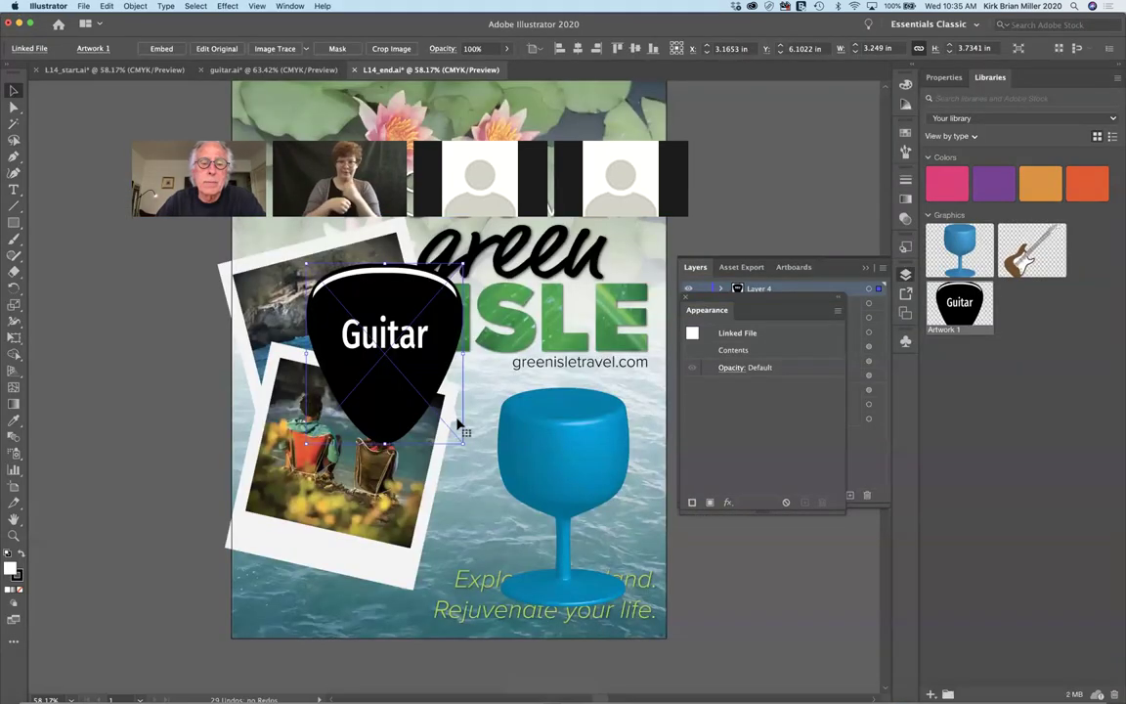
pyautogui.moveTo(390, 327); pyautogui.dragTo(414, 381)
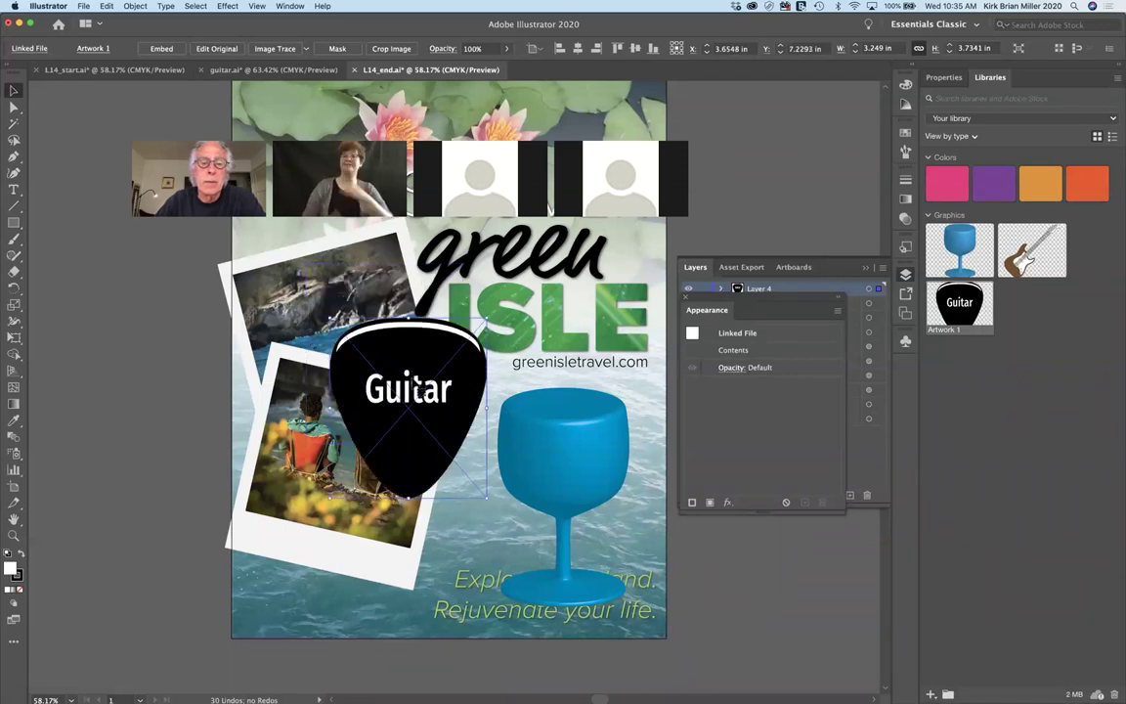
pyautogui.doubleClick(414, 394)
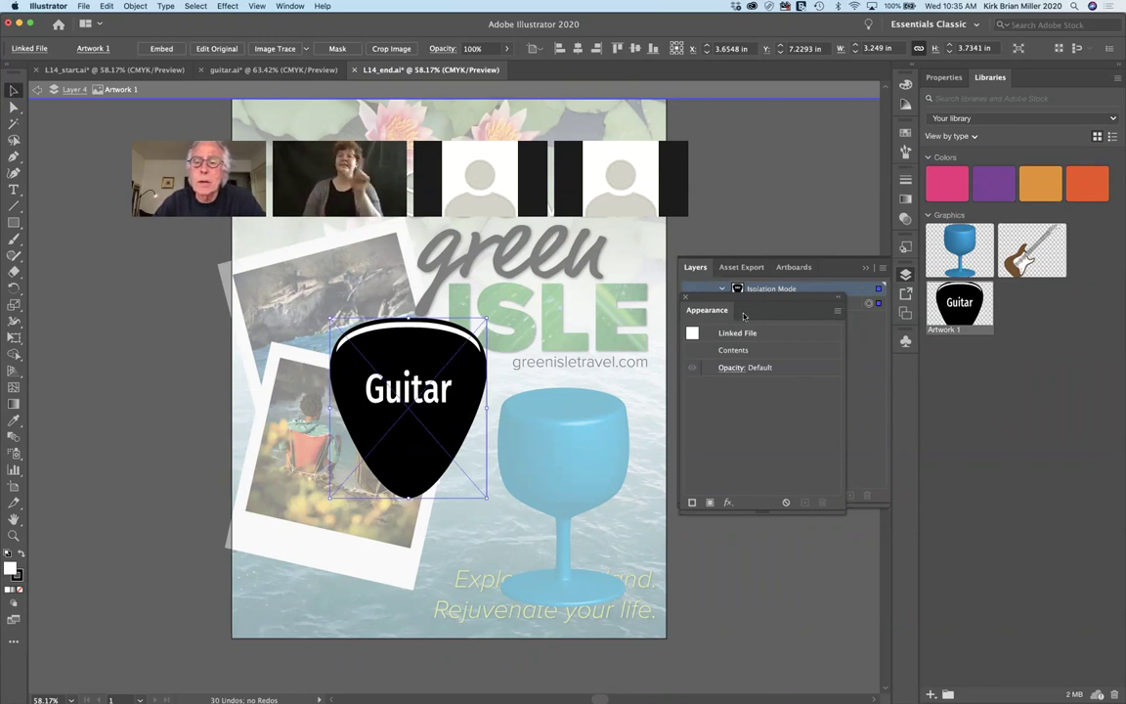
# Step: Reposition the Appearance panel to view the isolated Guitar pick's linked file details
pyautogui.moveTo(710, 300); pyautogui.dragTo(624, 453)
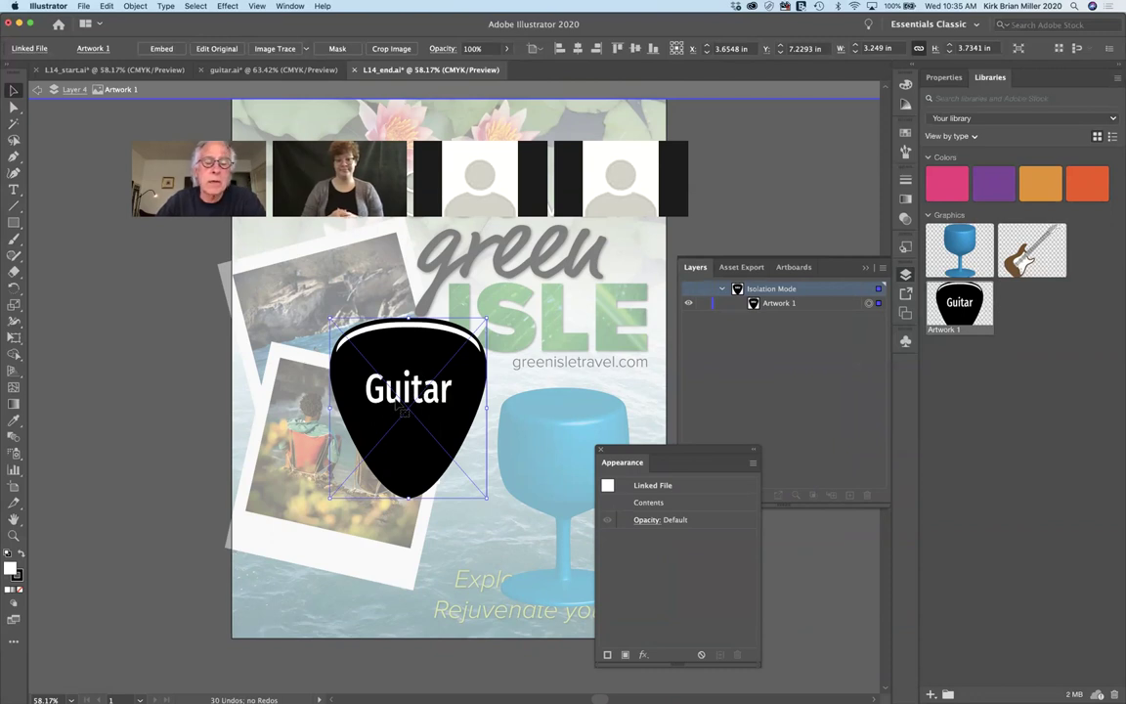
pyautogui.moveTo(700, 453); pyautogui.dragTo(655, 419)
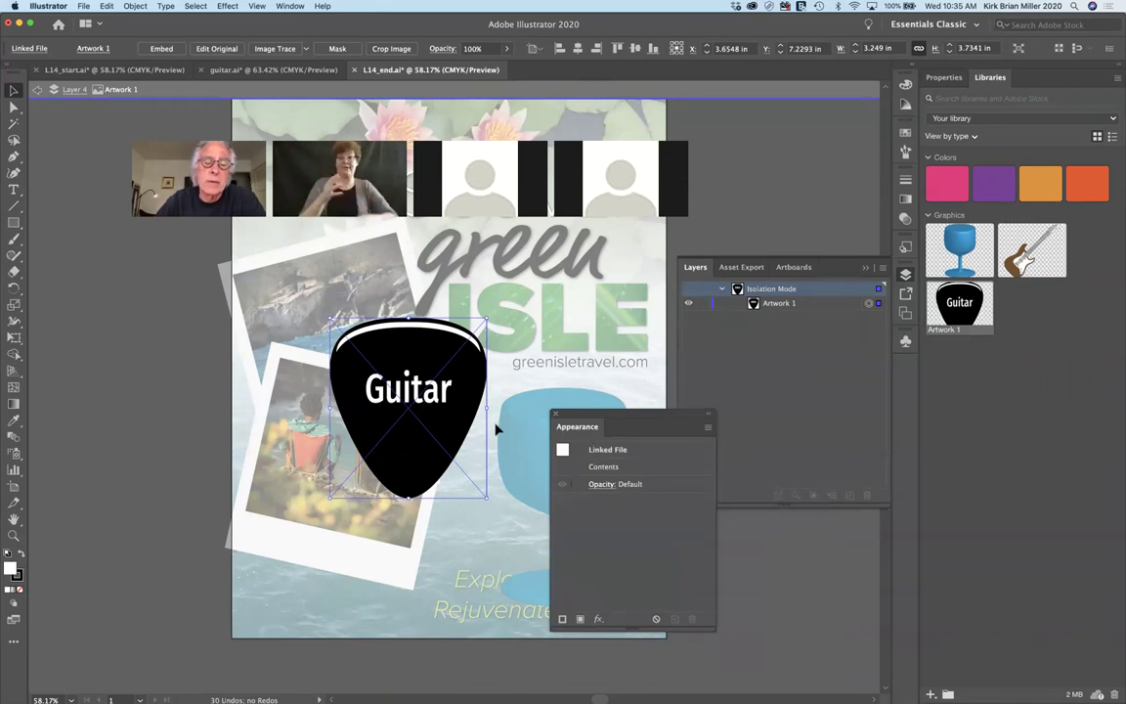
pyautogui.moveTo(683, 415); pyautogui.dragTo(694, 408)
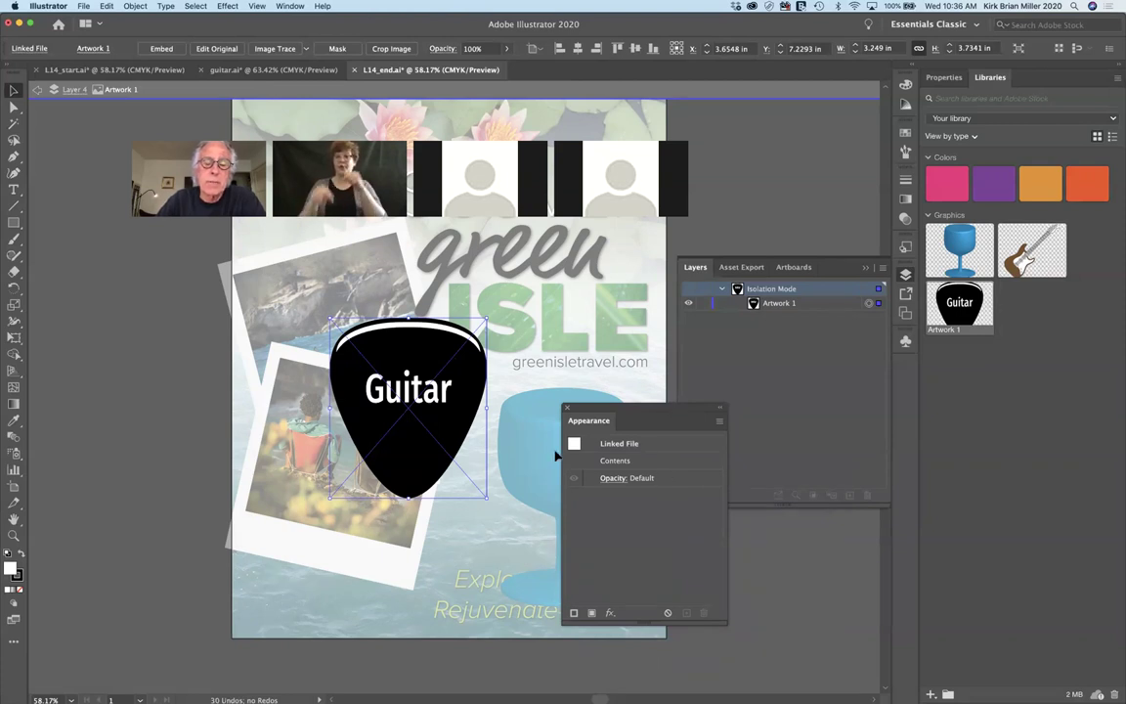
pyautogui.moveTo(630, 409); pyautogui.dragTo(678, 377)
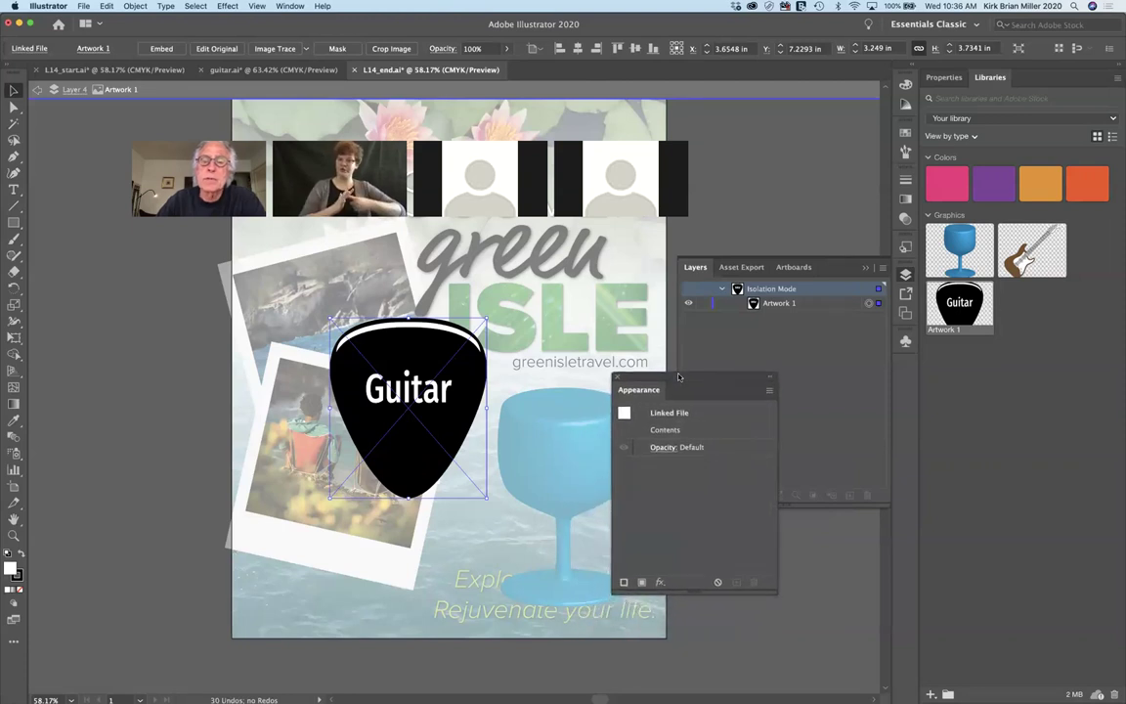
# Step: In the Open dialog, browse to Illustrator CC 2019 - Lessons > Lesson13 and select Sample.ai
pyautogui.click(84, 6)
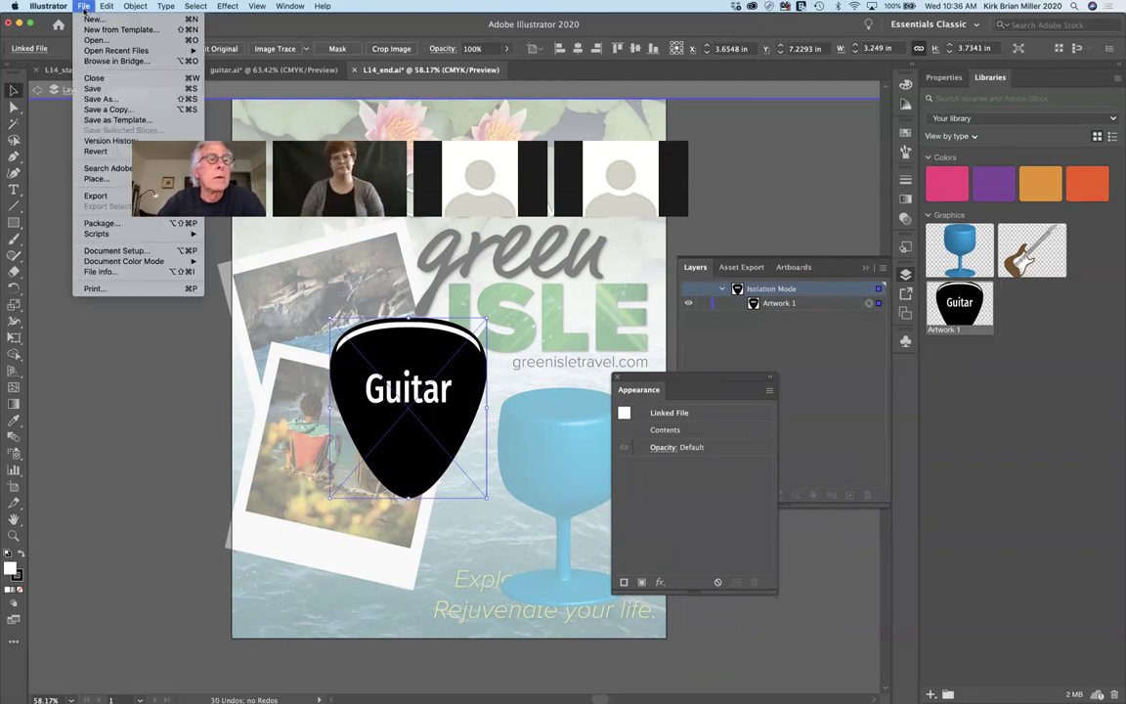
pyautogui.press('Escape')
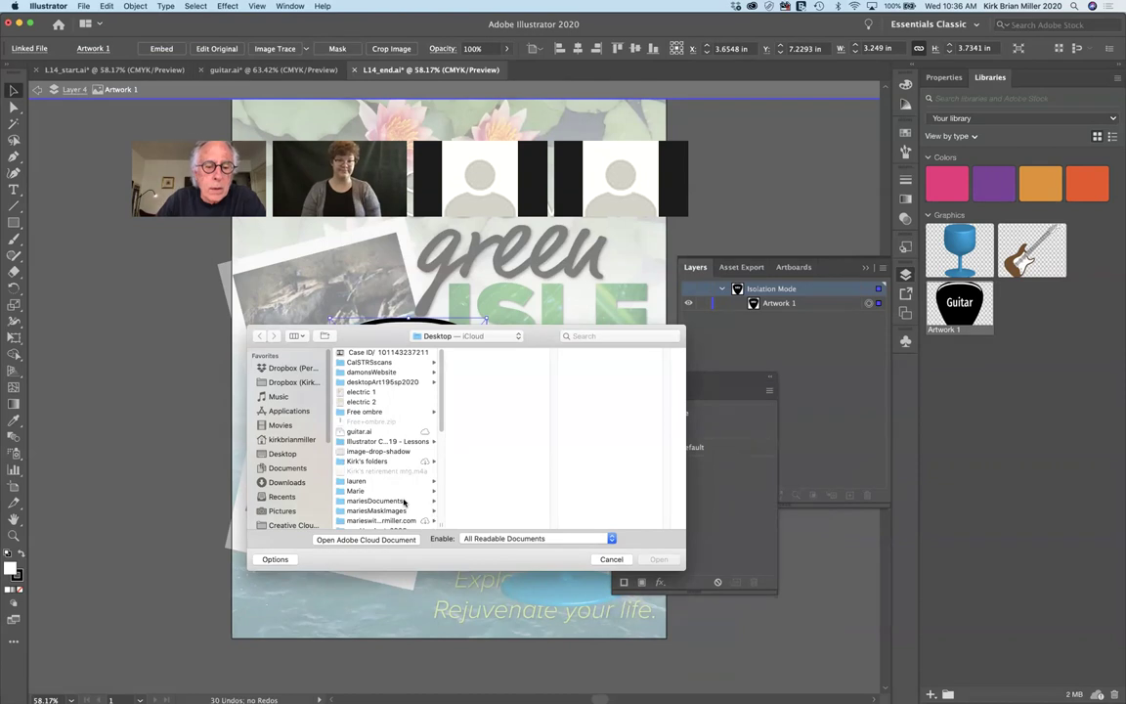
pyautogui.scroll(-5, 404, 503)
pyautogui.scroll(-3, 408, 504)
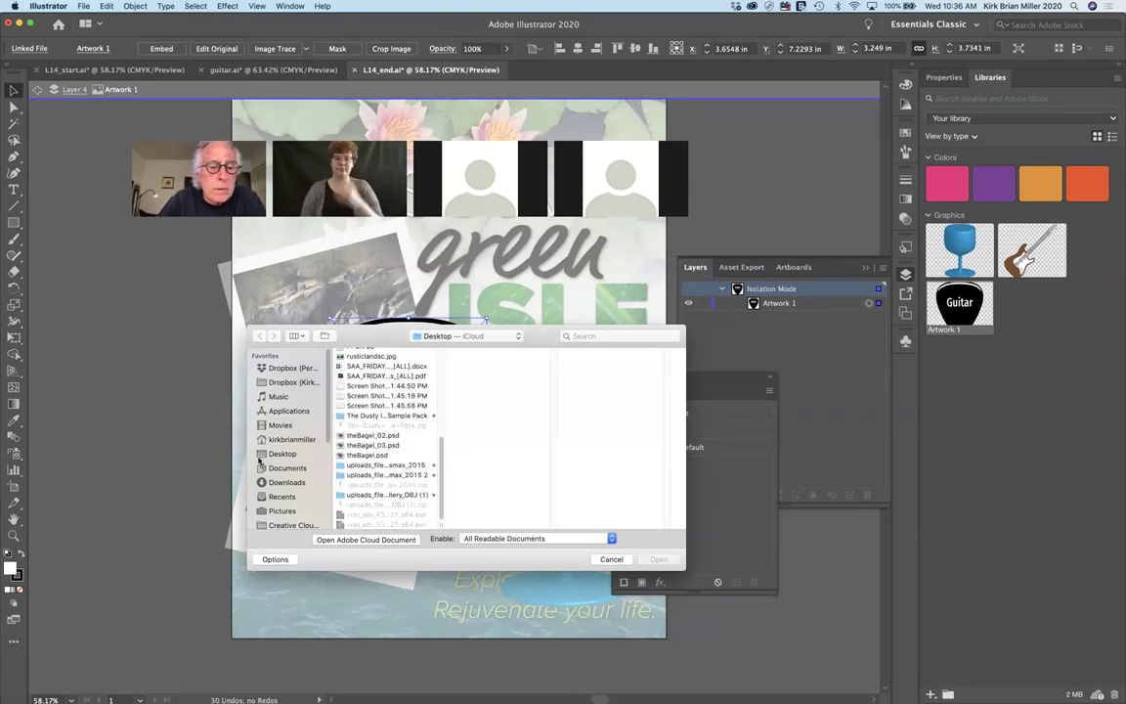
pyautogui.scroll(4, 398, 459)
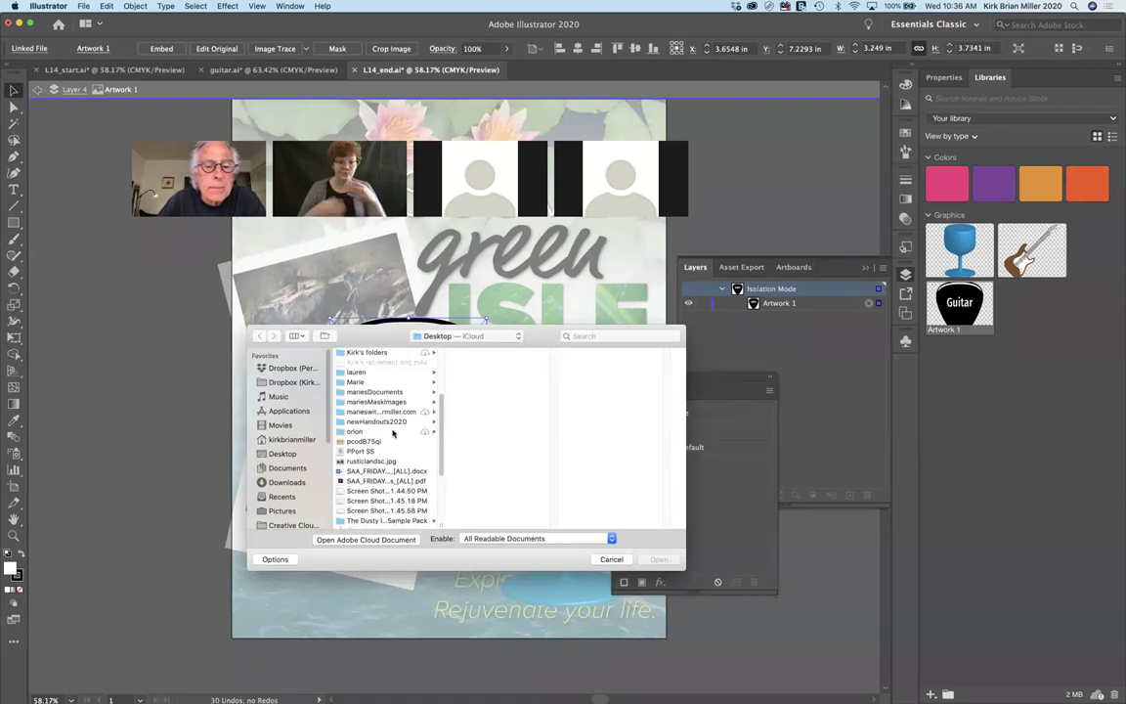
pyautogui.scroll(2, 392, 431)
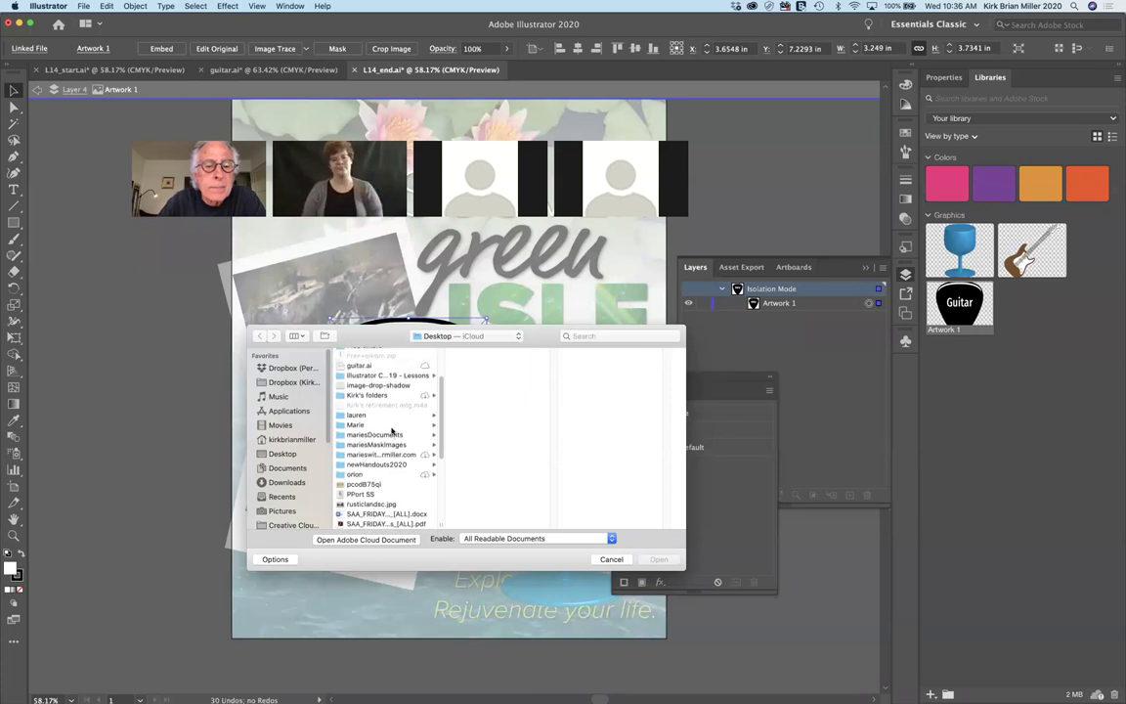
pyautogui.click(383, 375)
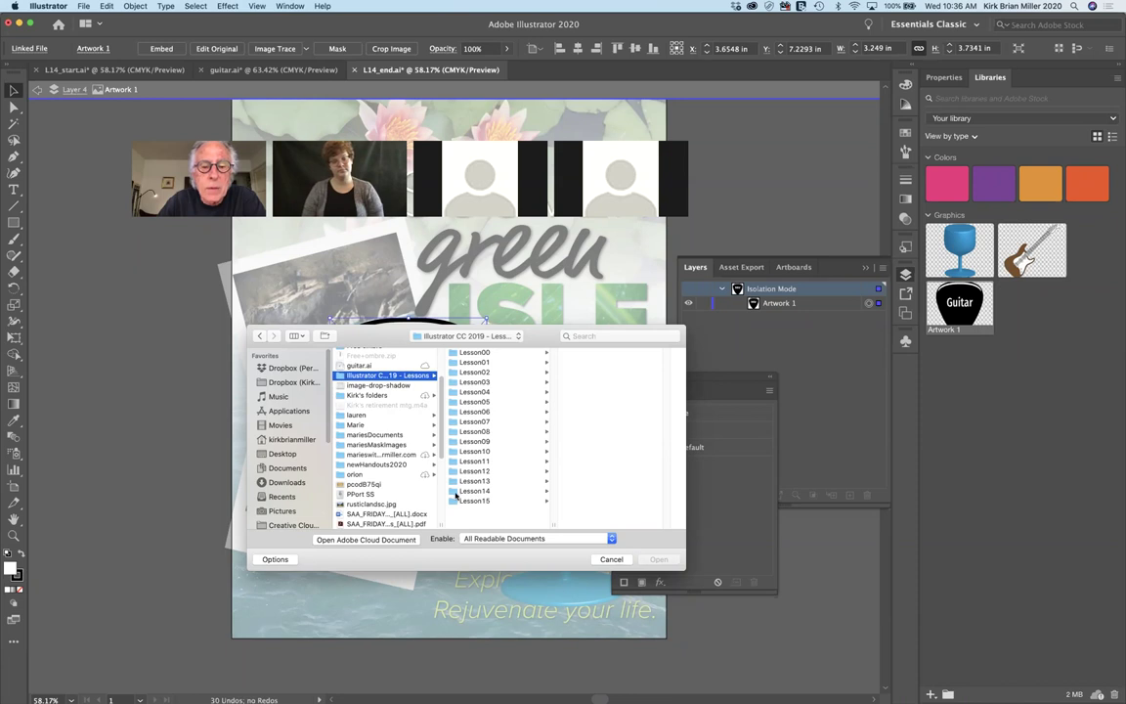
pyautogui.click(454, 483)
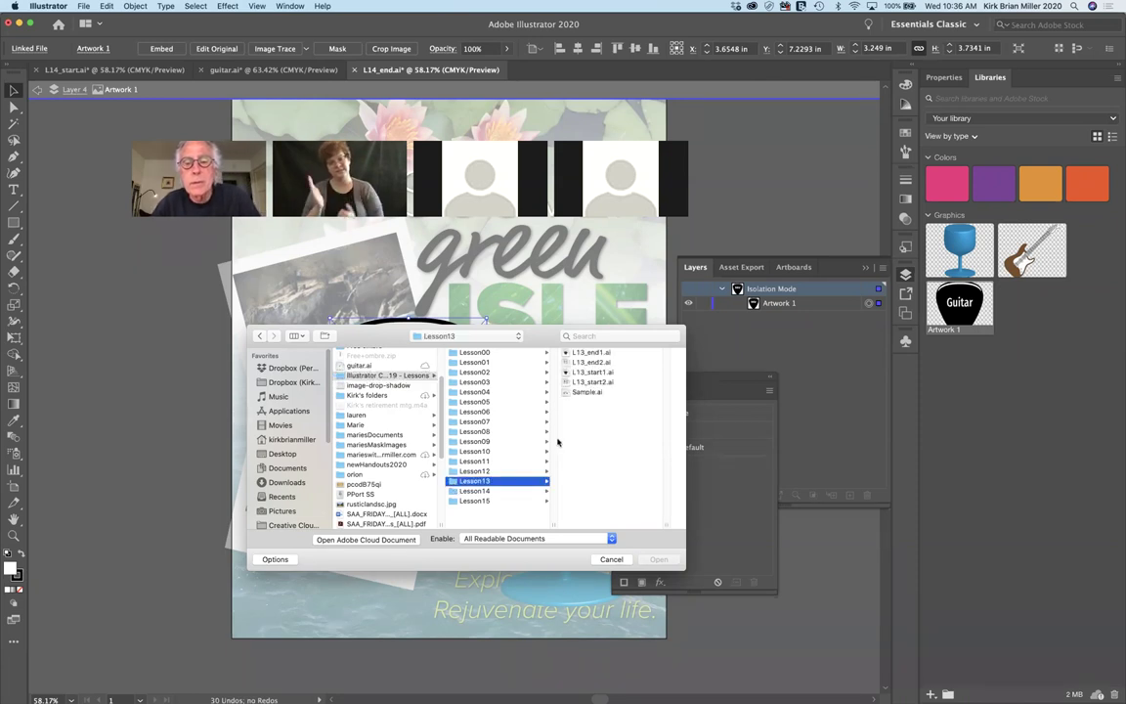
pyautogui.click(585, 392)
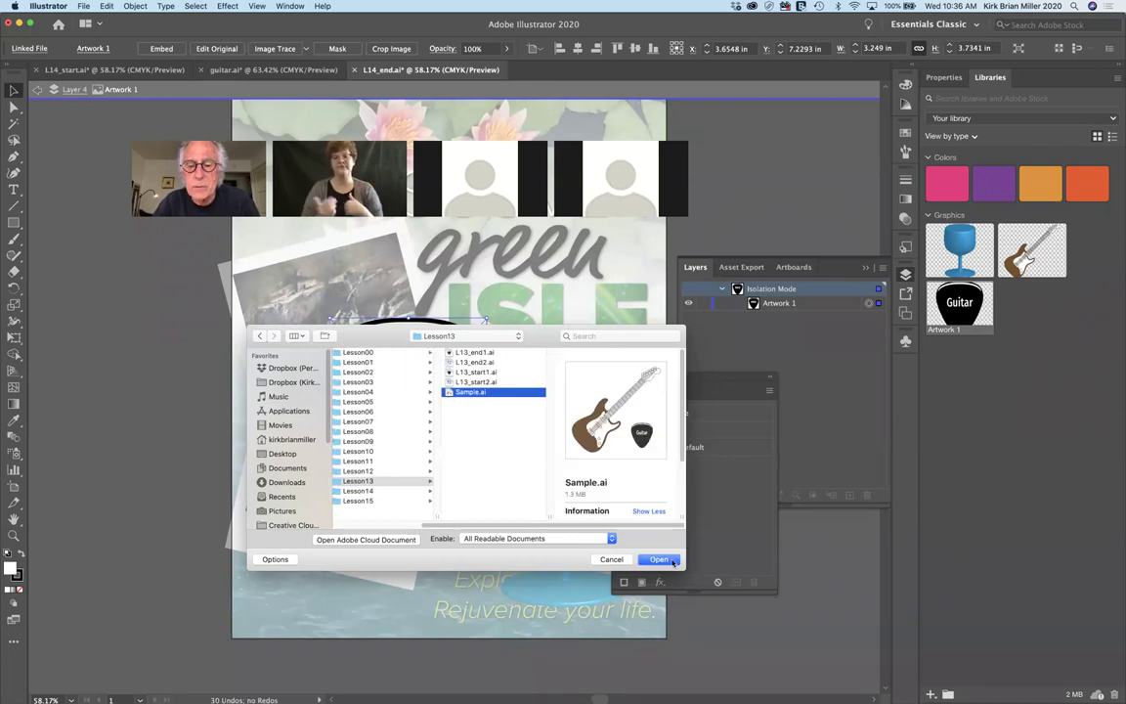
# Step: Open Sample.ai and convert the Guitar lettering on the pick to point type
pyautogui.click(660, 560)
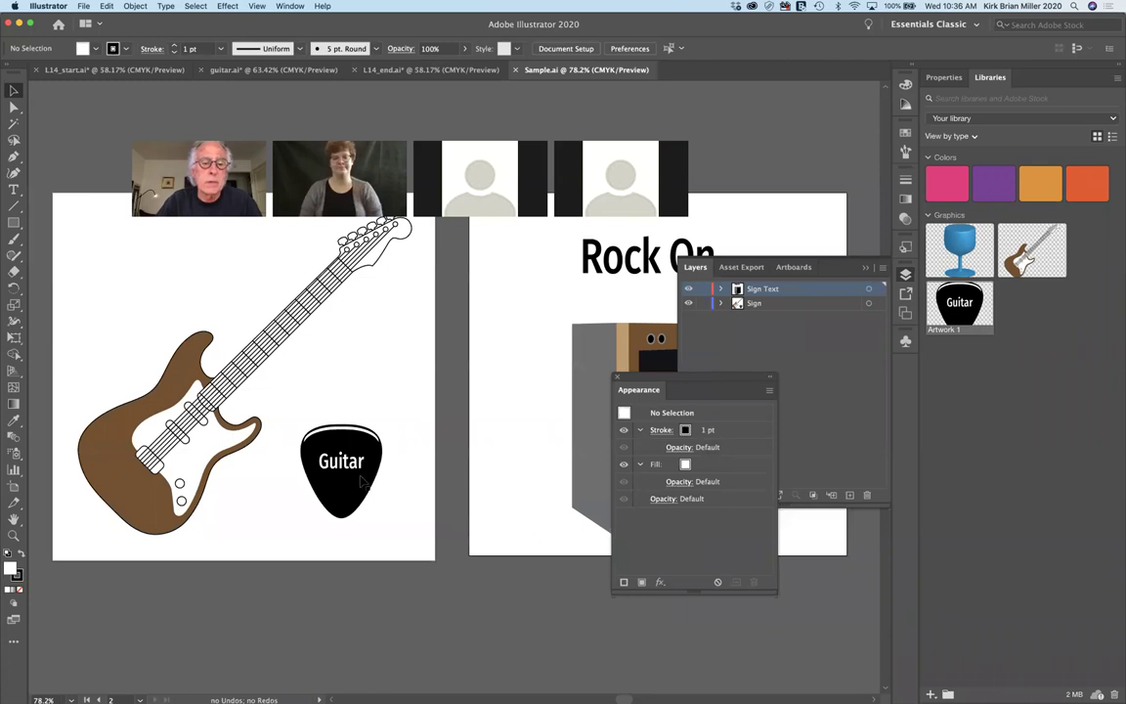
pyautogui.click(358, 468)
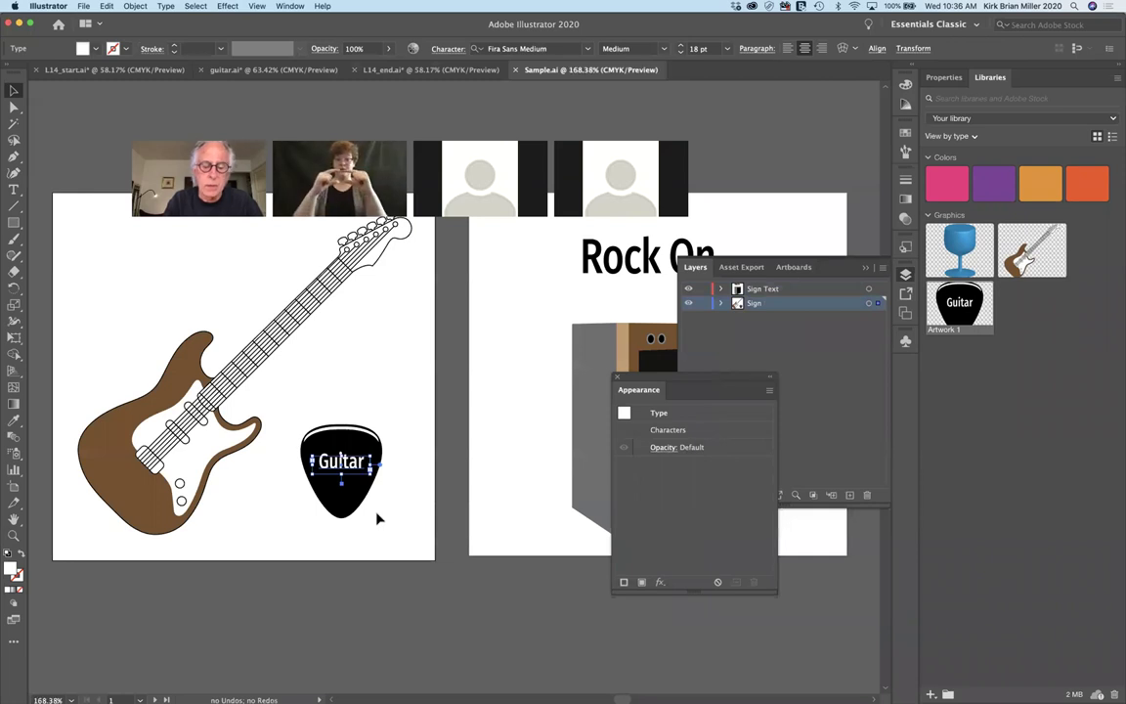
pyautogui.scroll(3, 379, 518)
pyautogui.scroll(1, 378, 519)
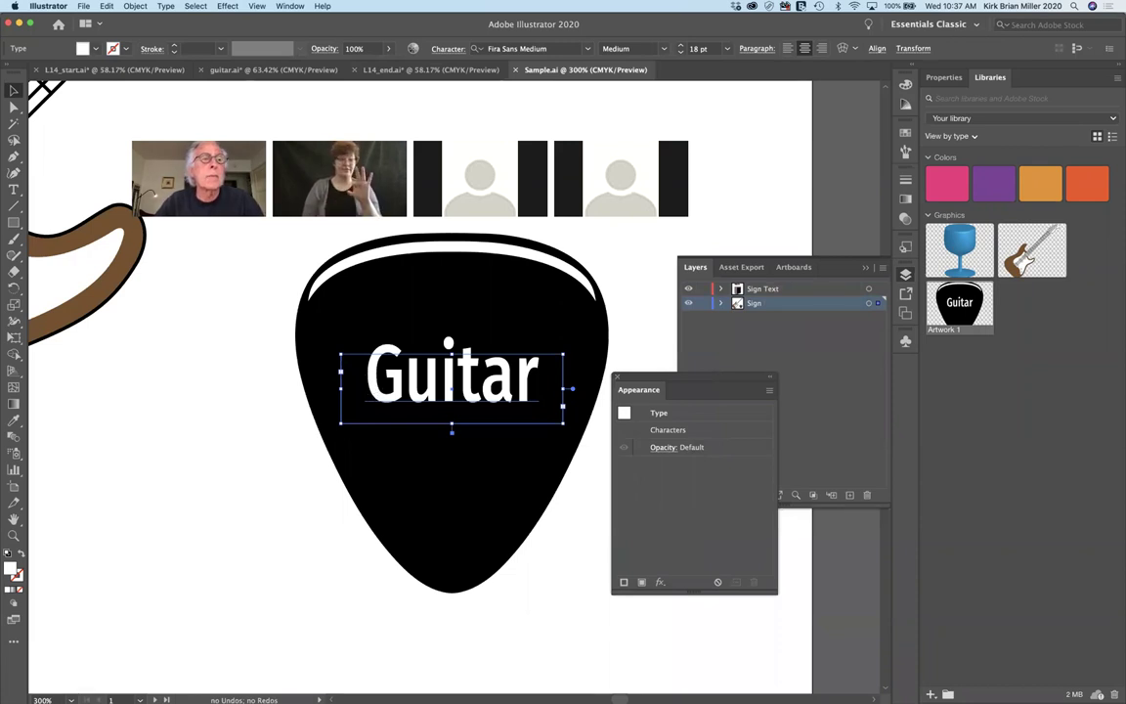
pyautogui.click(166, 6)
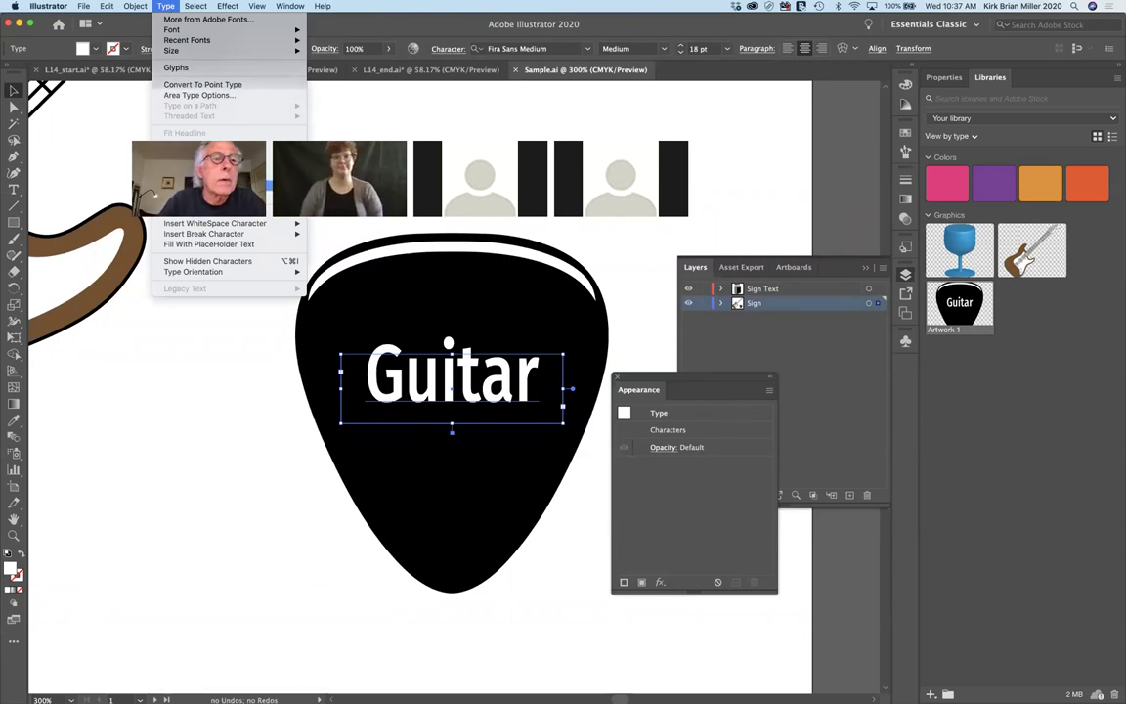
pyautogui.click(210, 84)
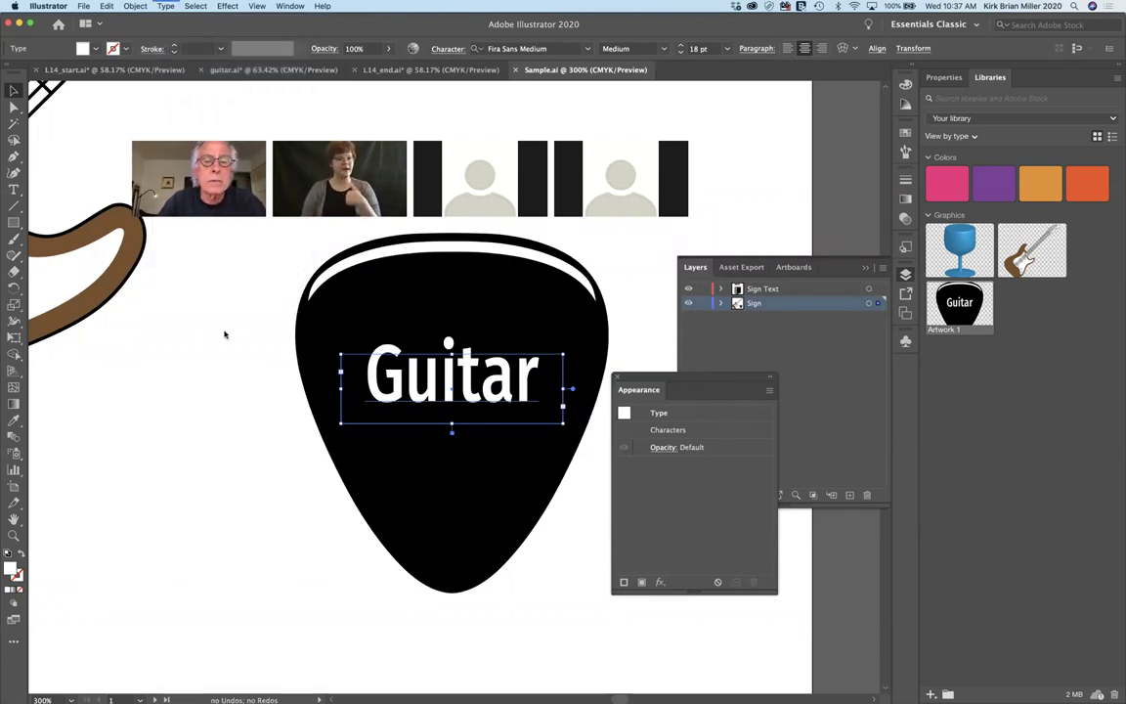
# Step: Zoom out to 200% and marquee-select the whole guitar pick group
pyautogui.click(224, 387)
pyautogui.moveTo(252, 232); pyautogui.dragTo(604, 619)
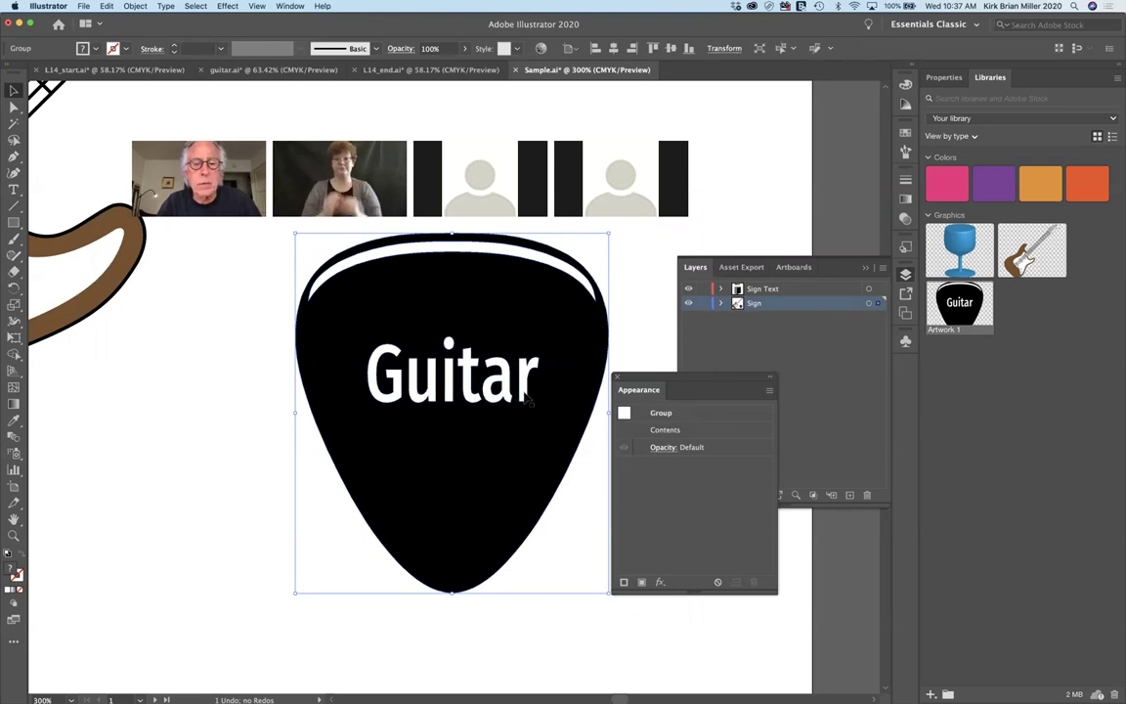
pyautogui.click(200, 434)
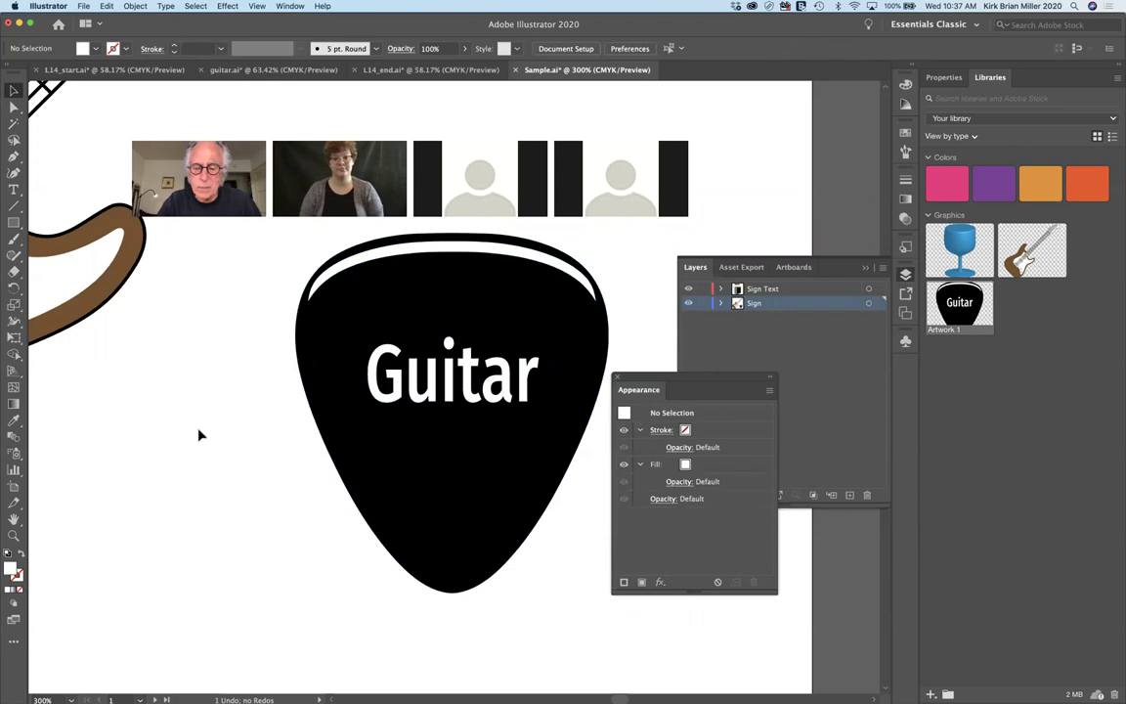
pyautogui.press('super+minus')
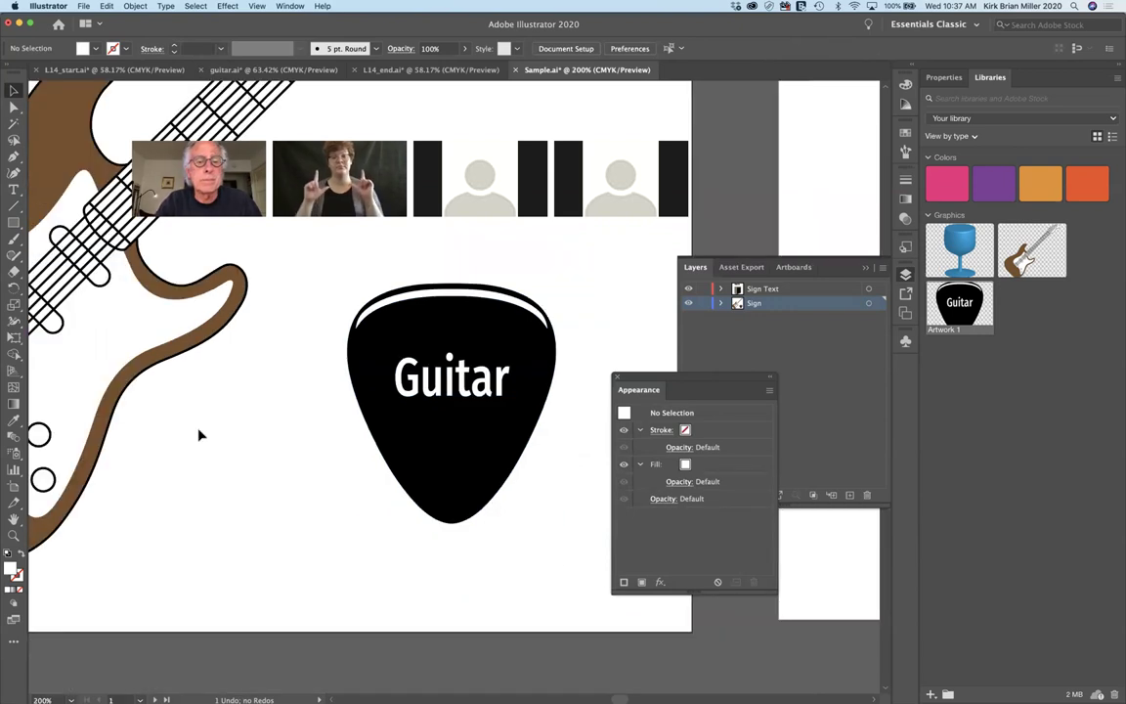
pyautogui.moveTo(311, 257); pyautogui.dragTo(575, 571)
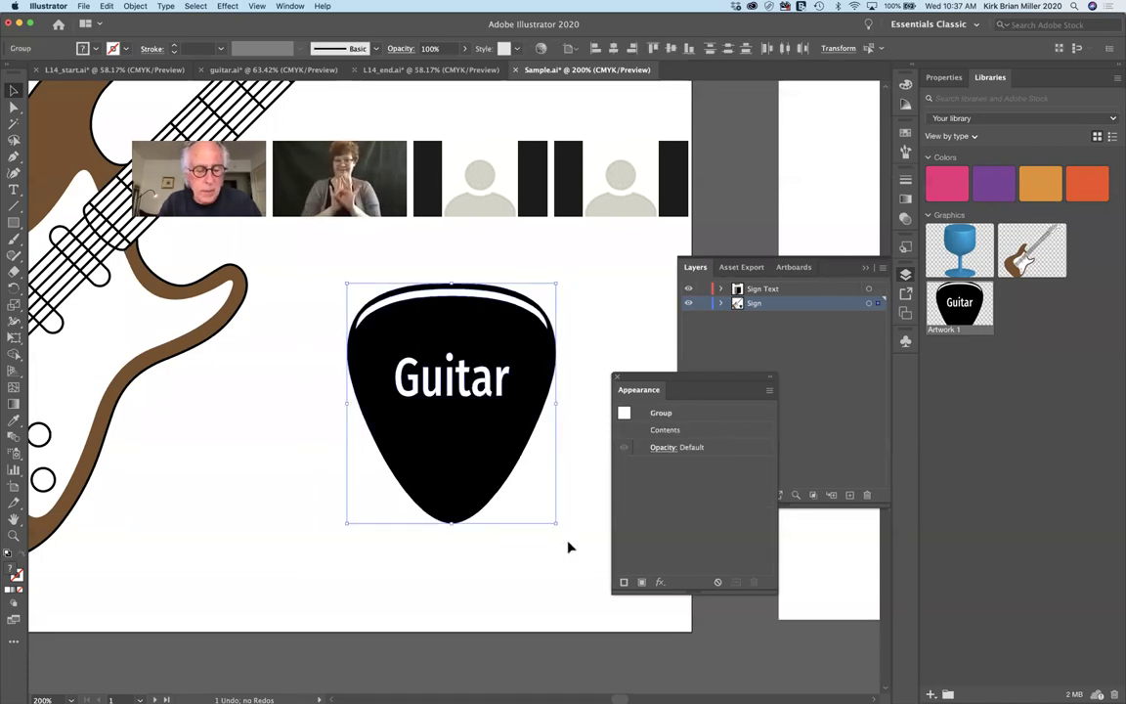
# Step: Drag the selected pick group into the Libraries panel as Artwork 4, accepting the legacy-format warning
pyautogui.press('a')
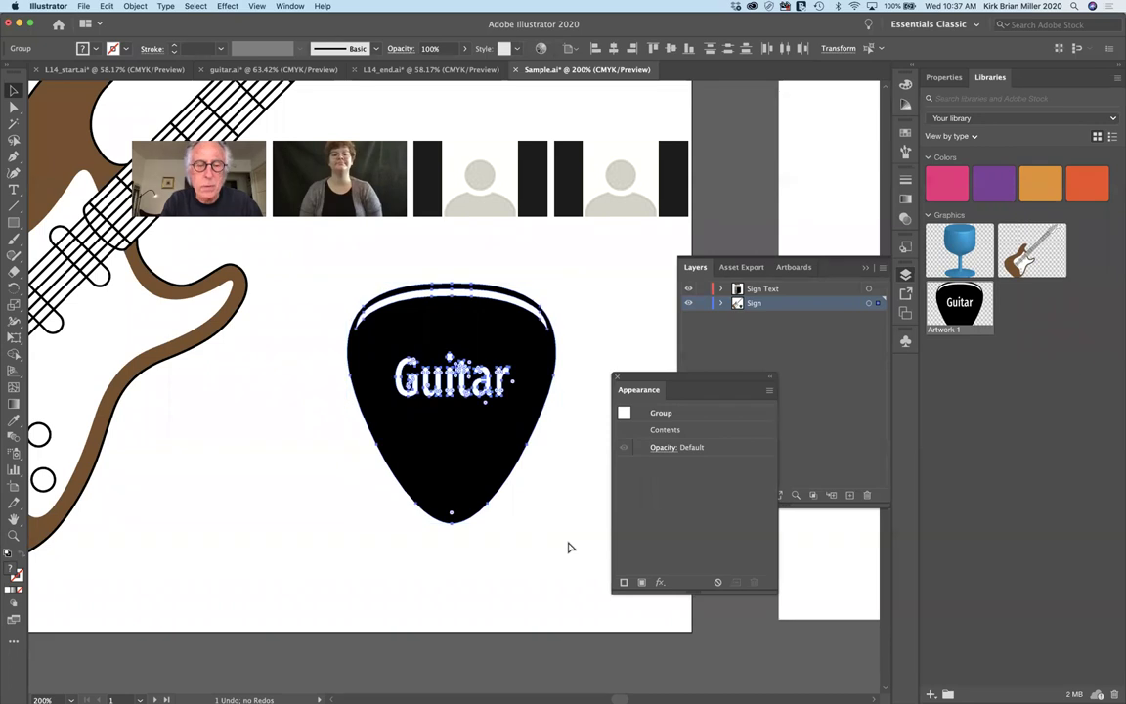
pyautogui.press('v')
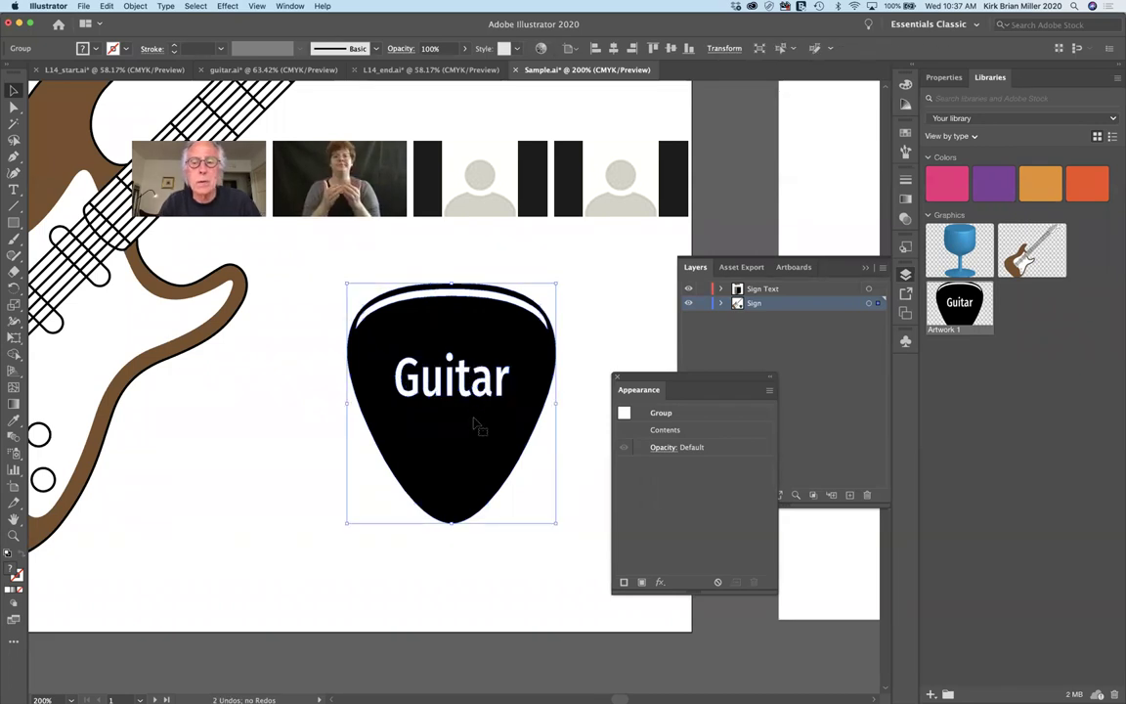
pyautogui.moveTo(474, 423); pyautogui.dragTo(1022, 330)
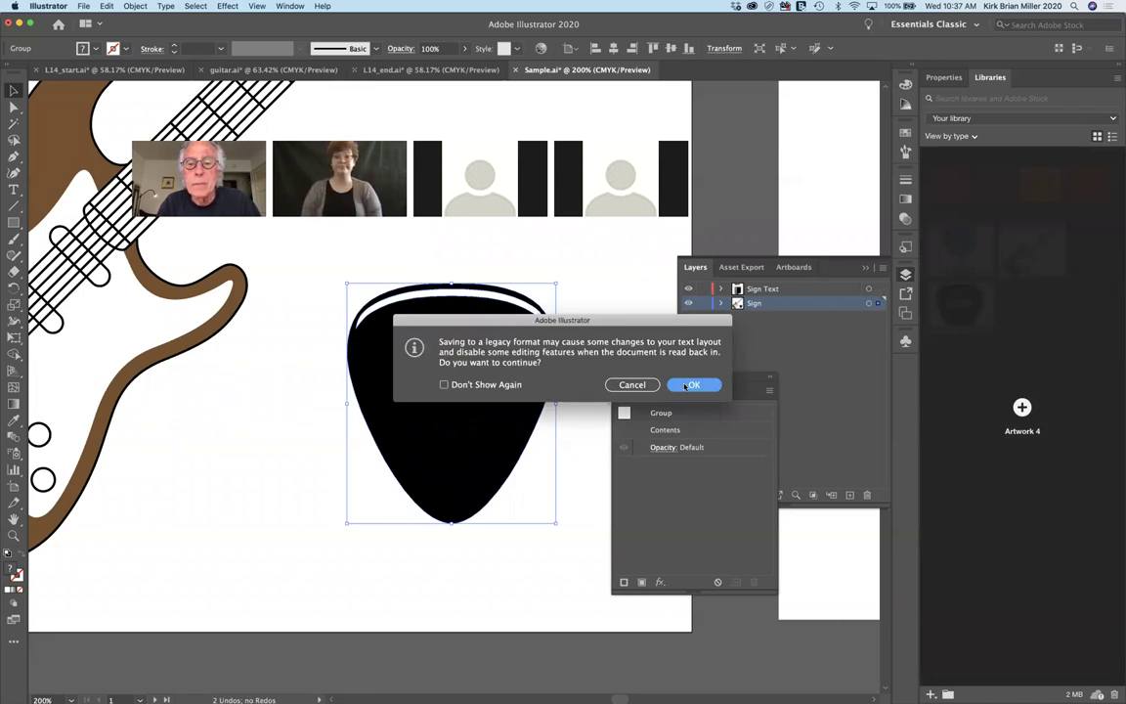
pyautogui.click(691, 385)
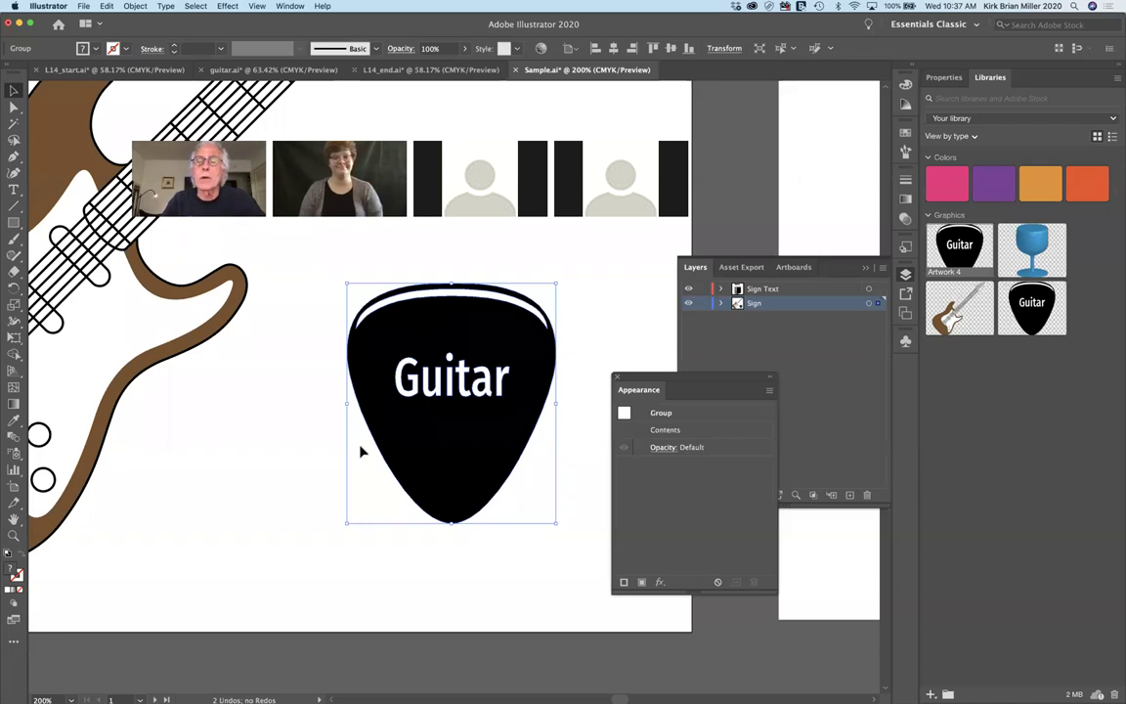
pyautogui.moveTo(414, 696)
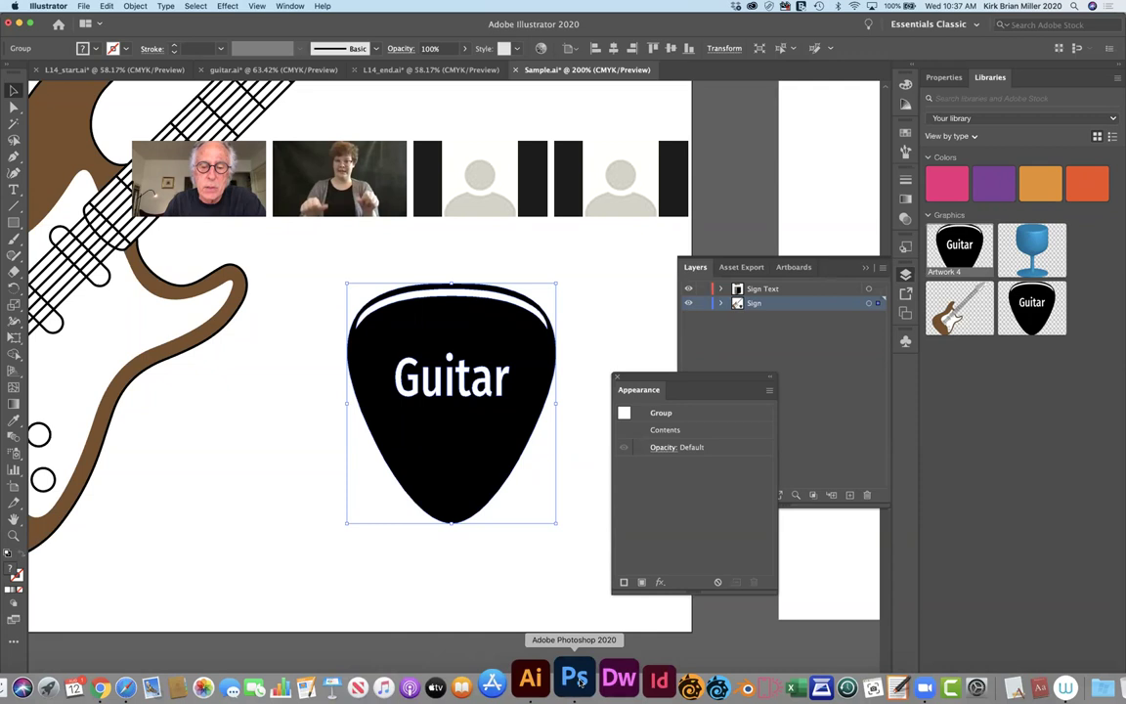
# Step: Switch to Photoshop's theBagel_03.psd document, showing its Stock Templates library
pyautogui.click(578, 679)
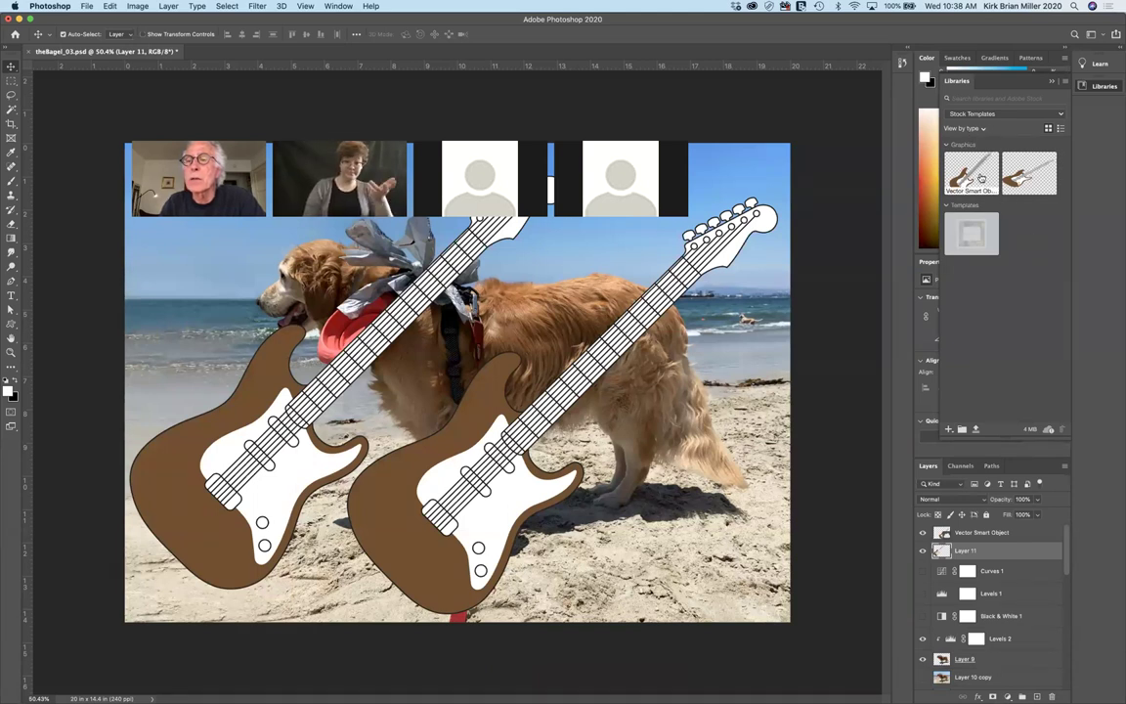
pyautogui.moveTo(981, 178)
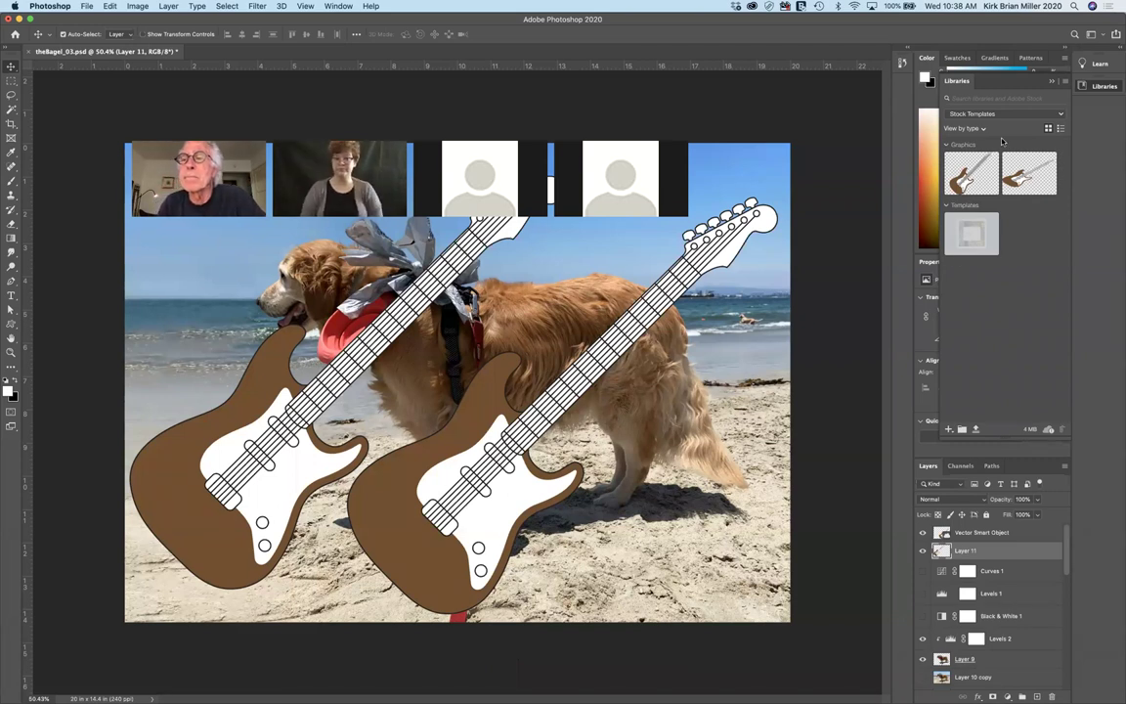
pyautogui.moveTo(614, 695)
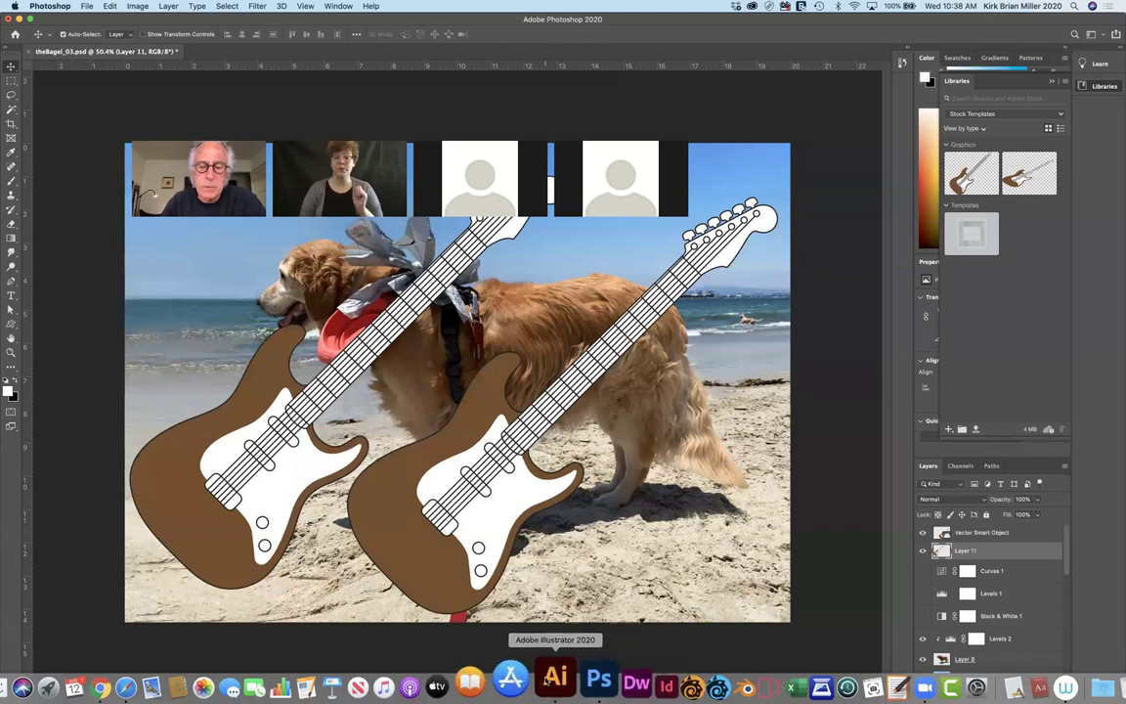
# Step: Replace the Sample.ai pick with the linked Artwork 4 library graphic and open it in Isolation Mode
pyautogui.click(550, 680)
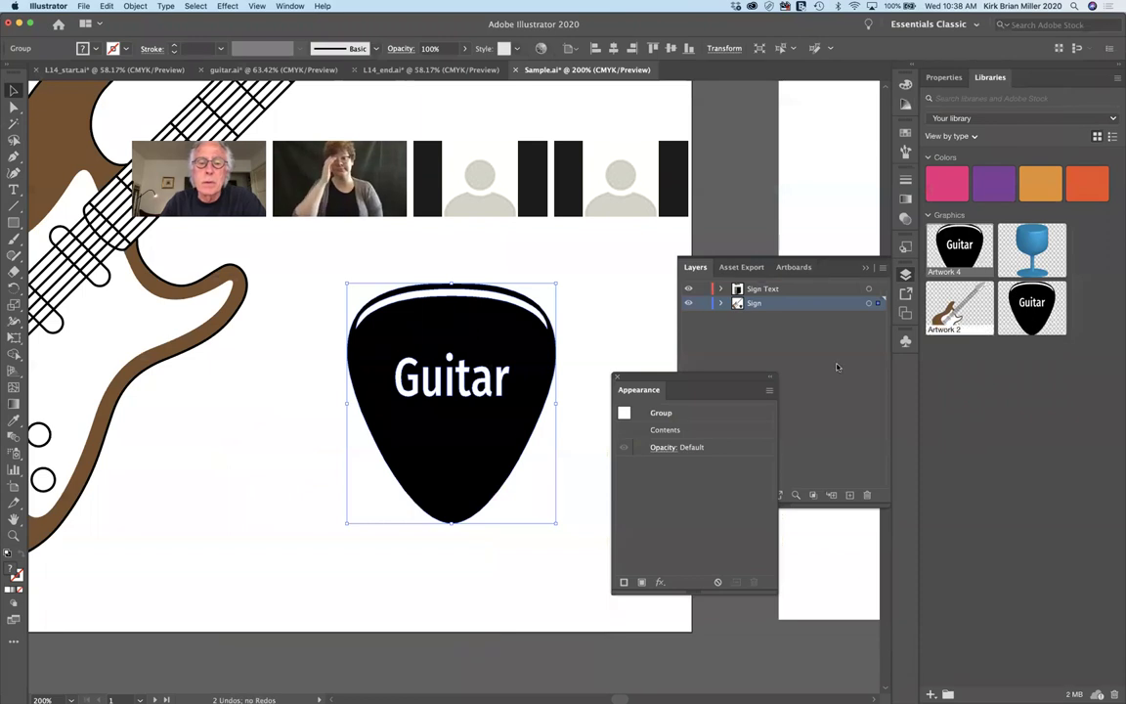
pyautogui.press('Delete')
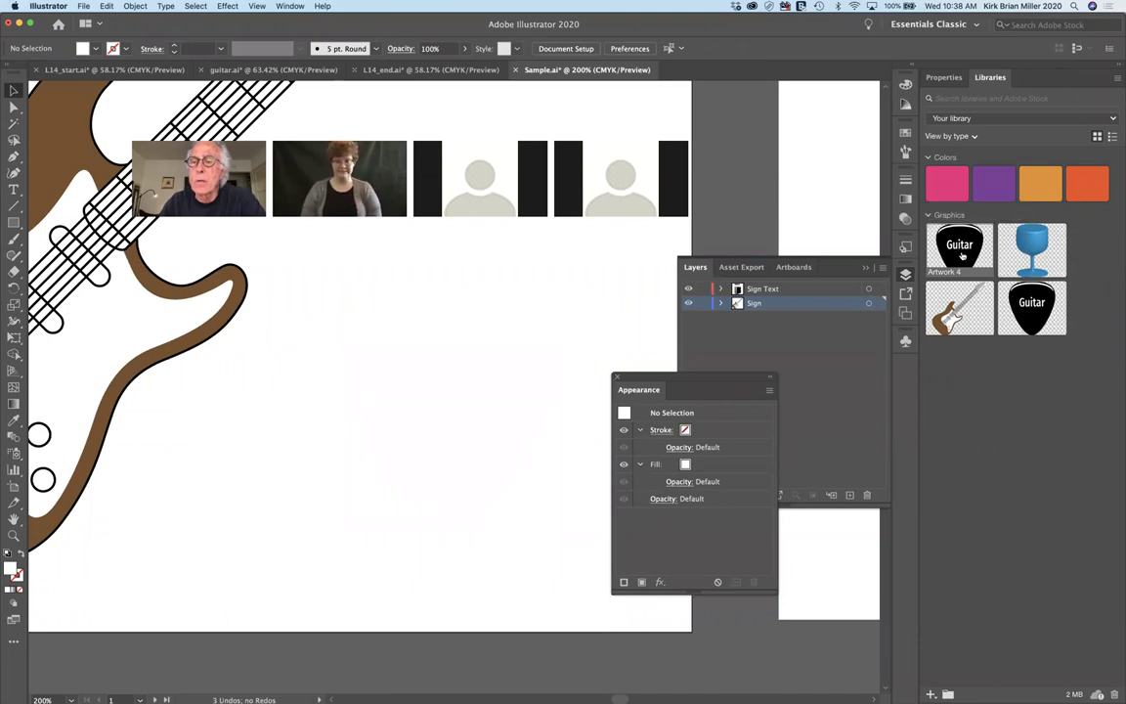
pyautogui.moveTo(963, 251); pyautogui.dragTo(425, 447)
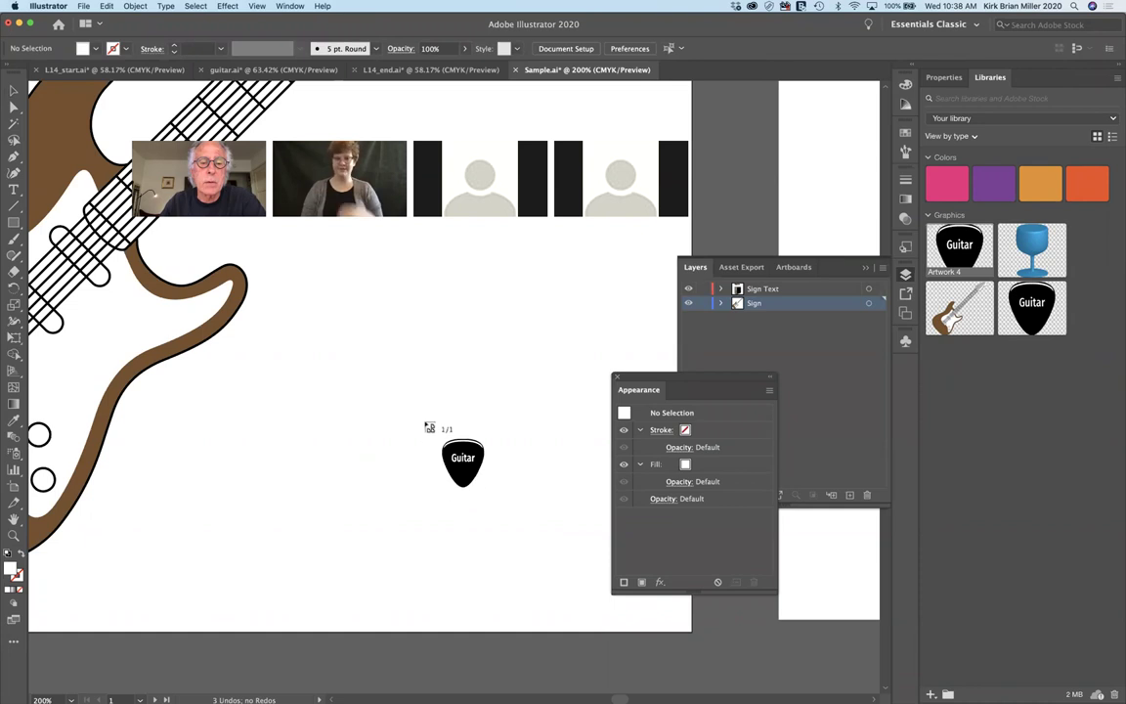
pyautogui.click(311, 272)
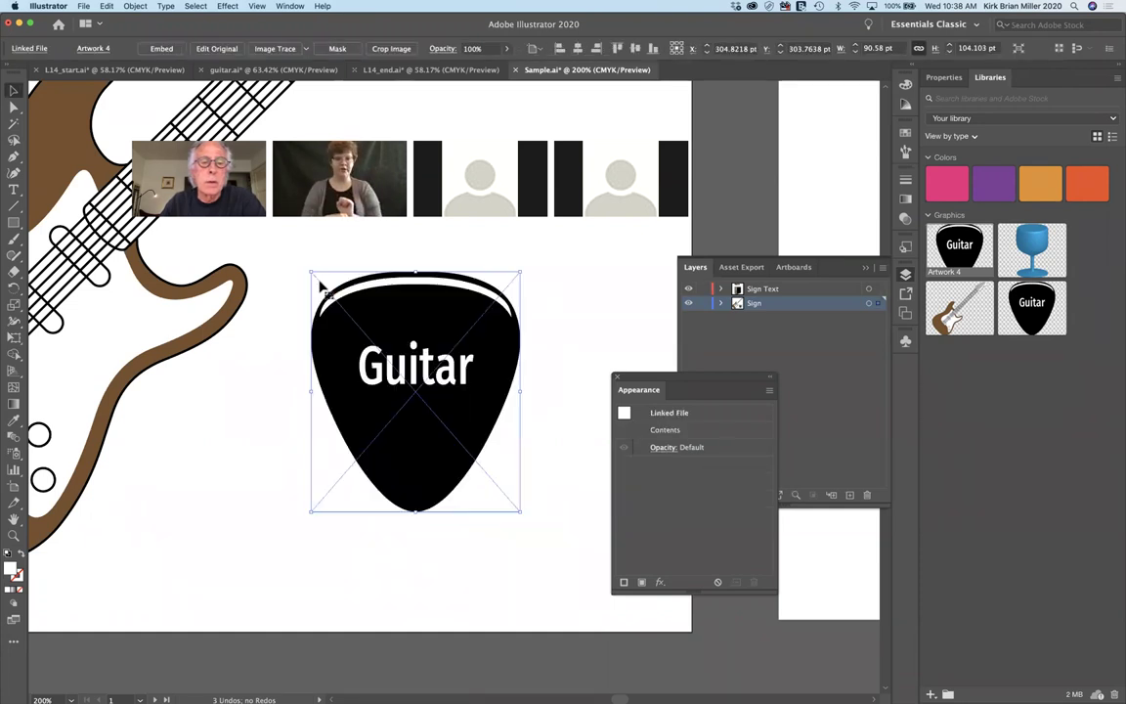
pyautogui.doubleClick(455, 403)
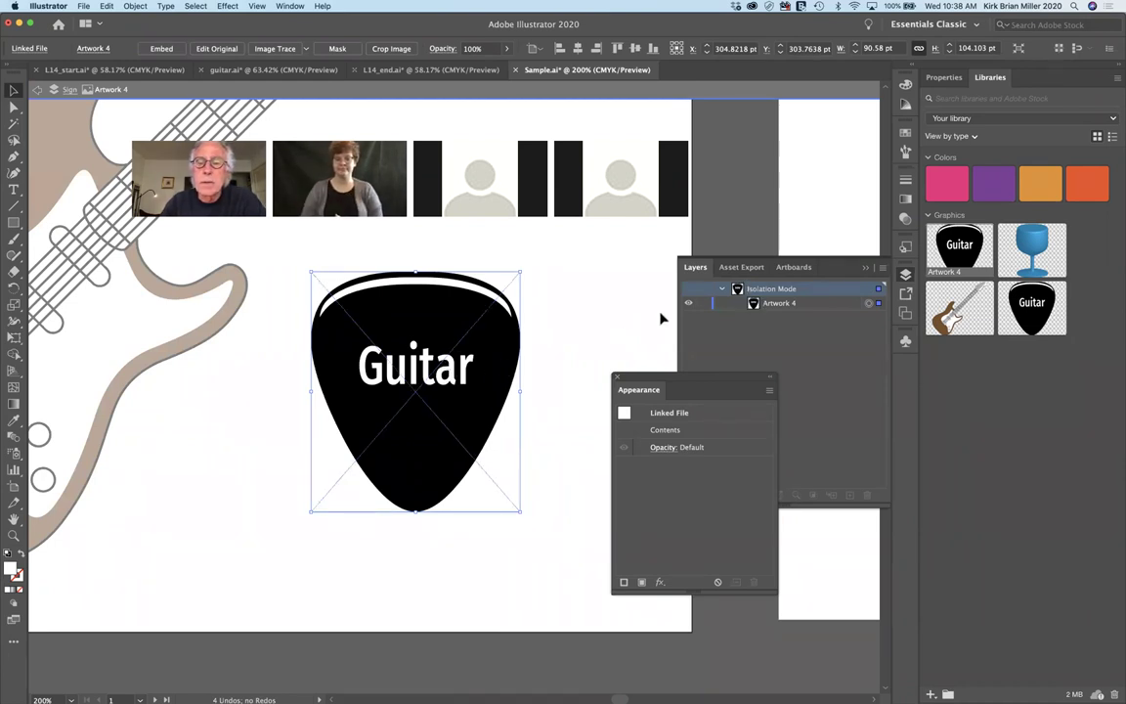
pyautogui.click(732, 309)
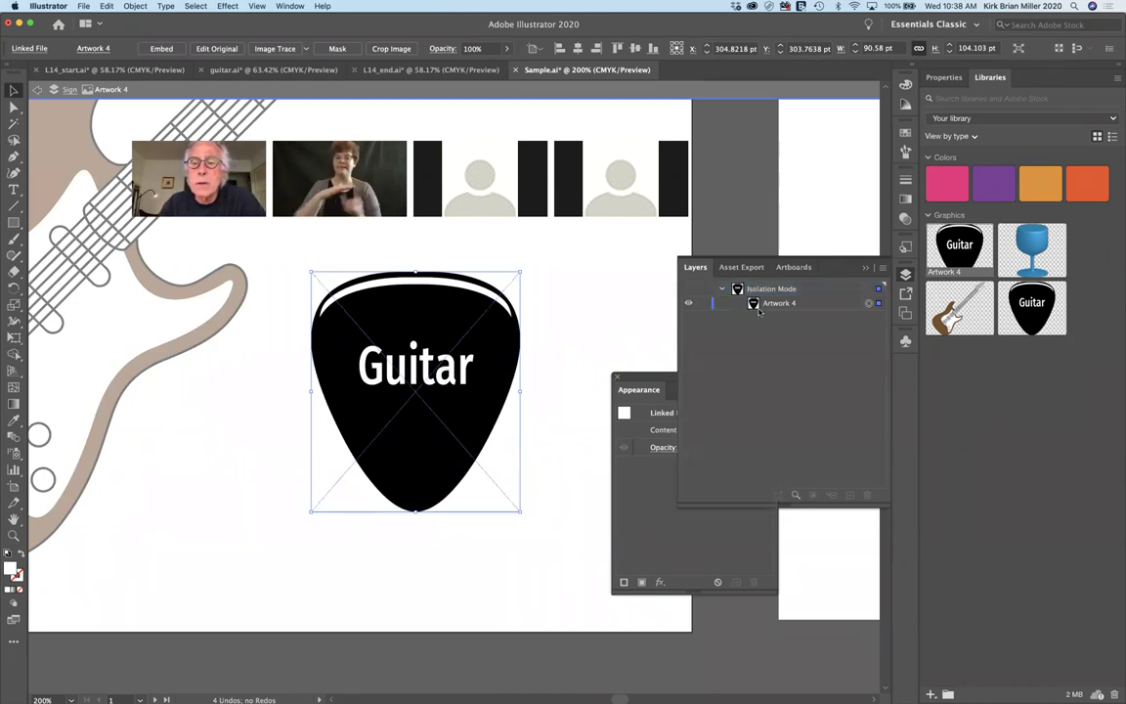
# Step: Exit Isolation Mode via the Sign breadcrumb and Esc, then reselect the placed pick
pyautogui.click(534, 391)
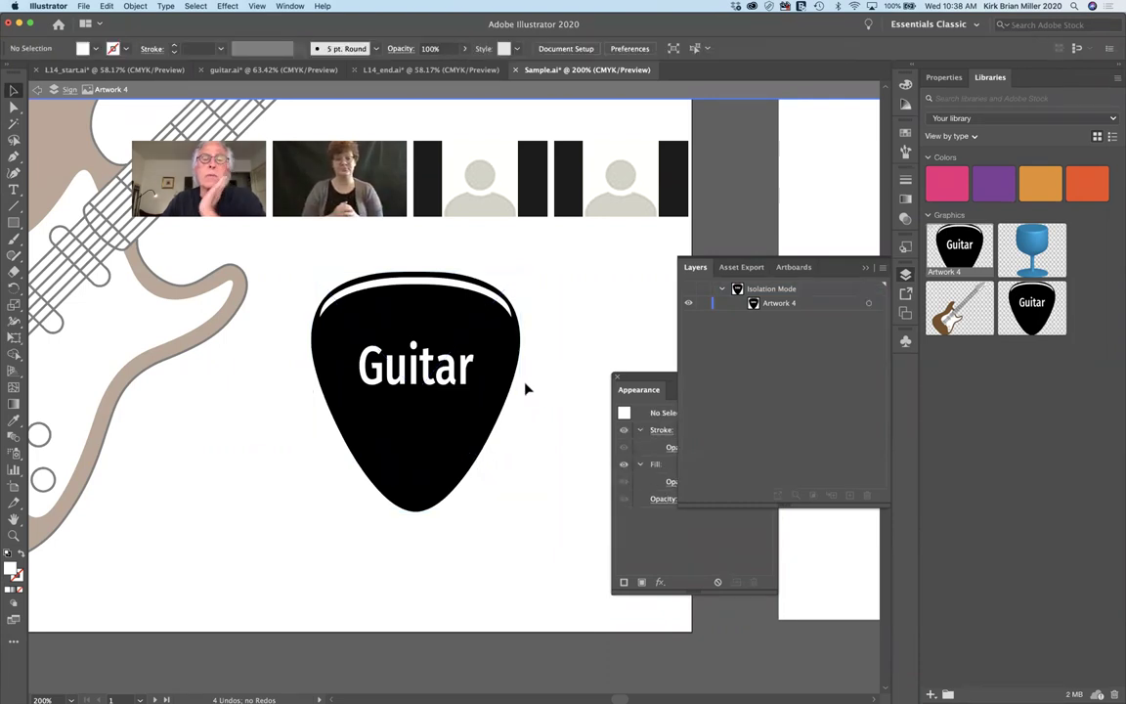
pyautogui.click(491, 375)
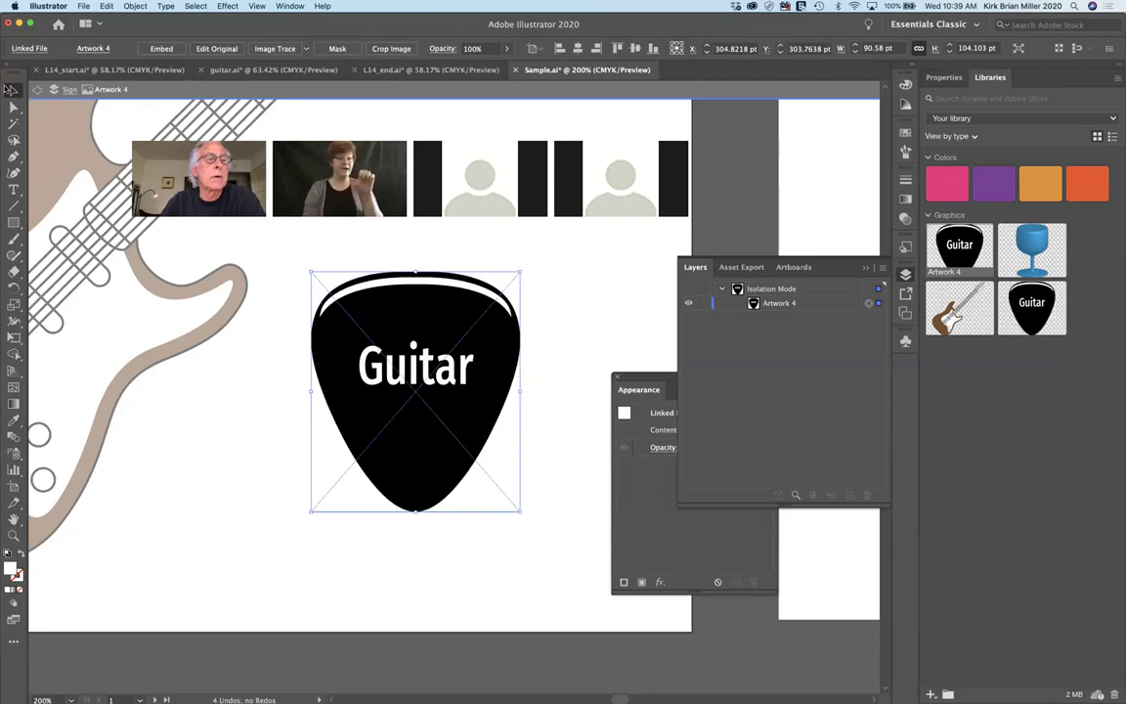
pyautogui.click(34, 89)
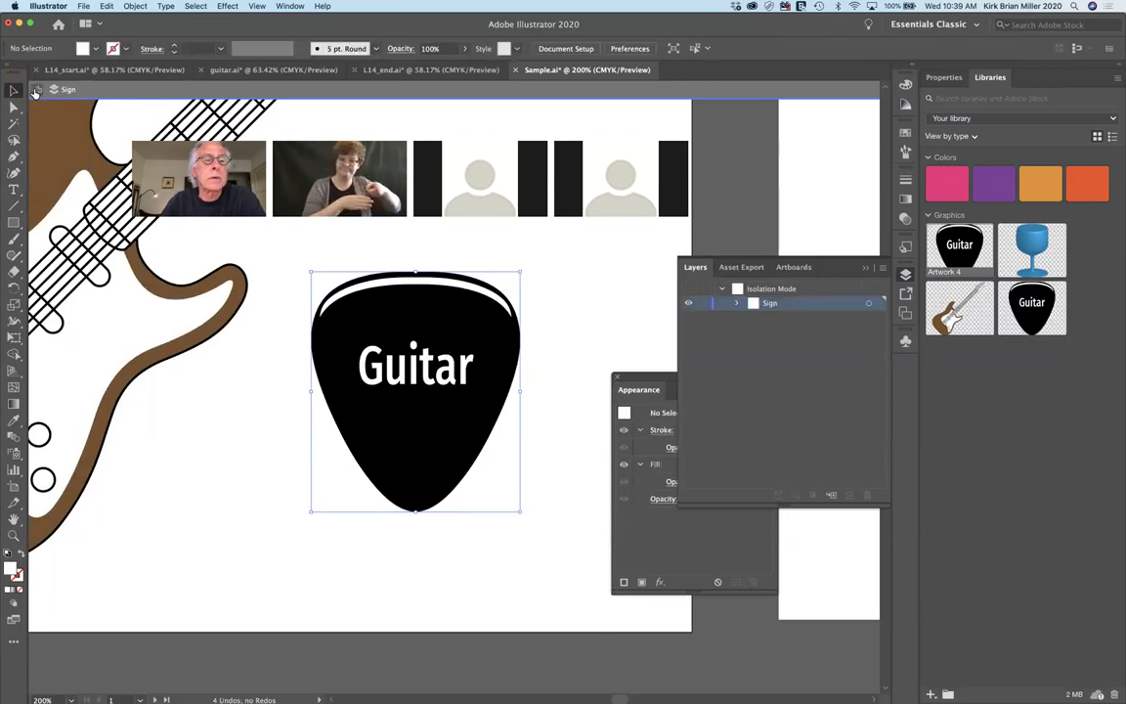
pyautogui.press('Escape')
pyautogui.click(382, 406)
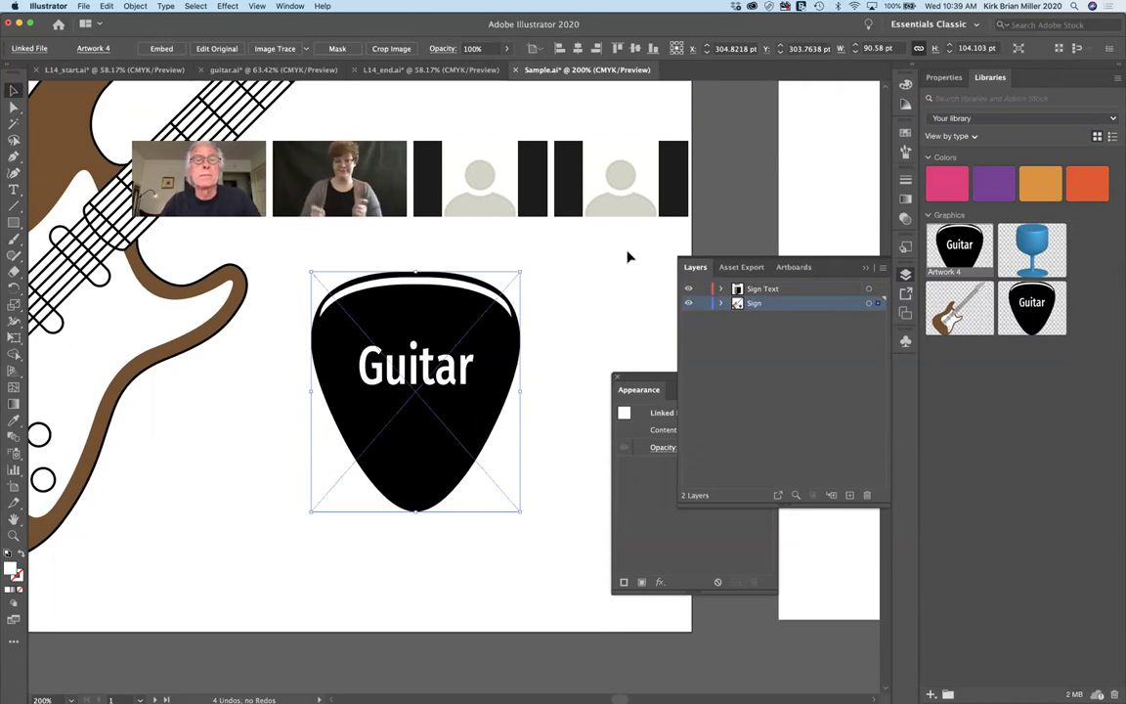
# Step: In L14_end.ai, delete the Guitar pick, exit Isolation Mode, and delete the blue wine glass
pyautogui.click(440, 71)
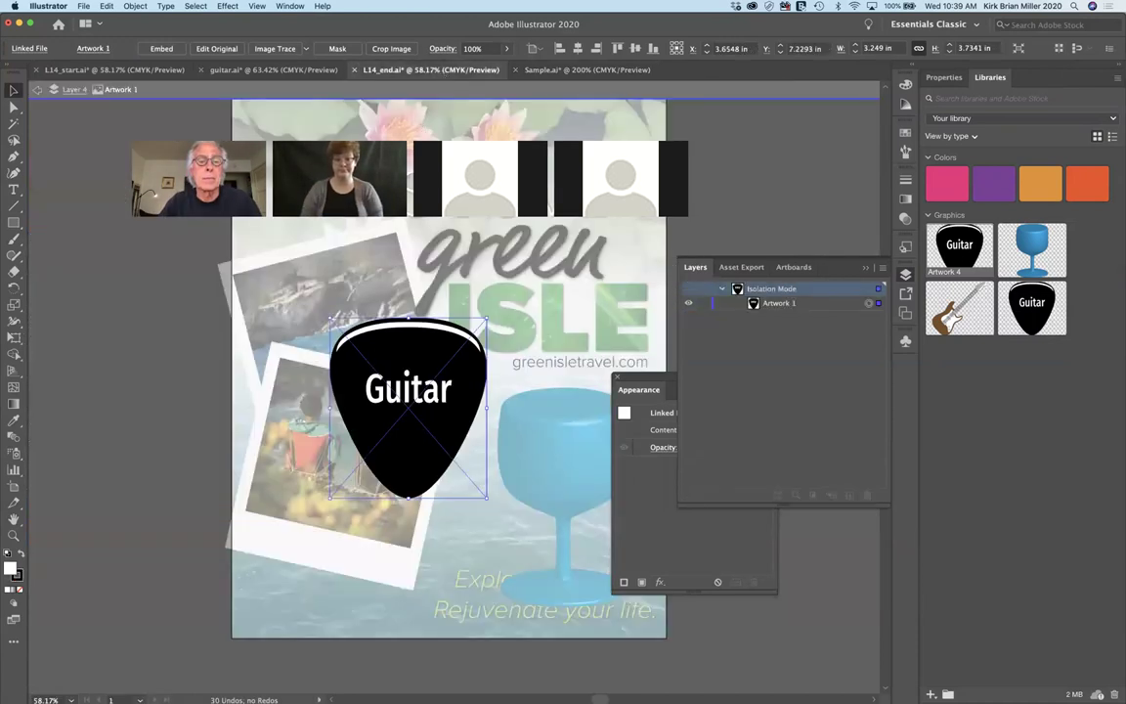
pyautogui.press('Delete')
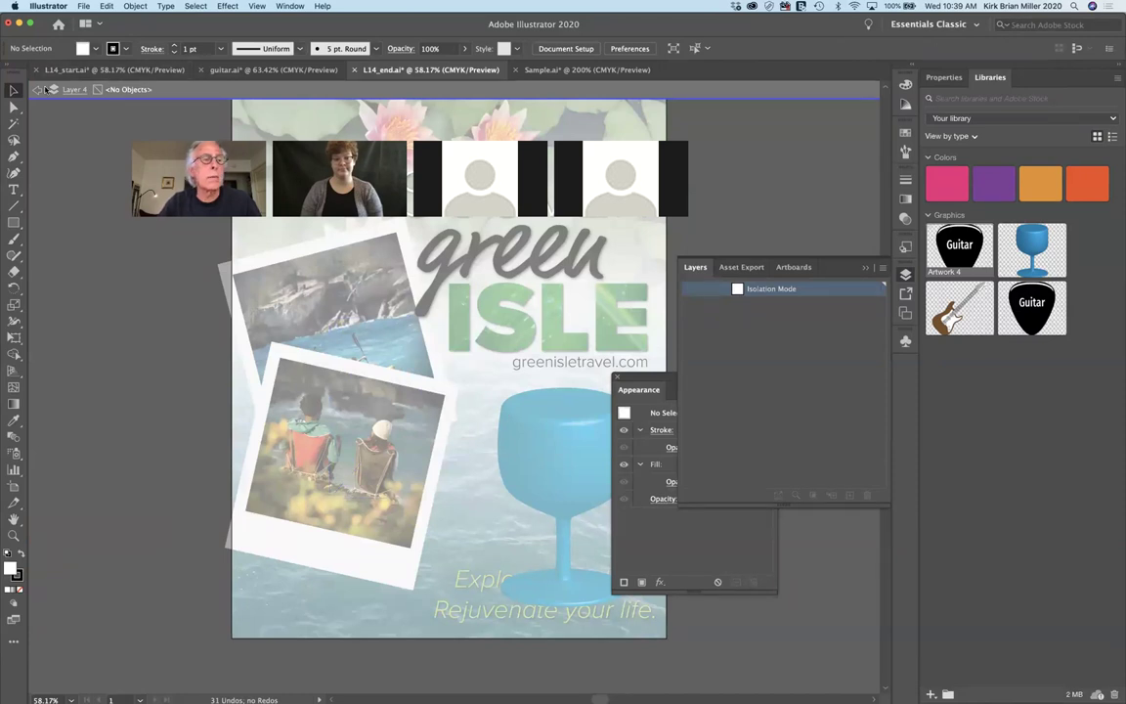
pyautogui.click(37, 90)
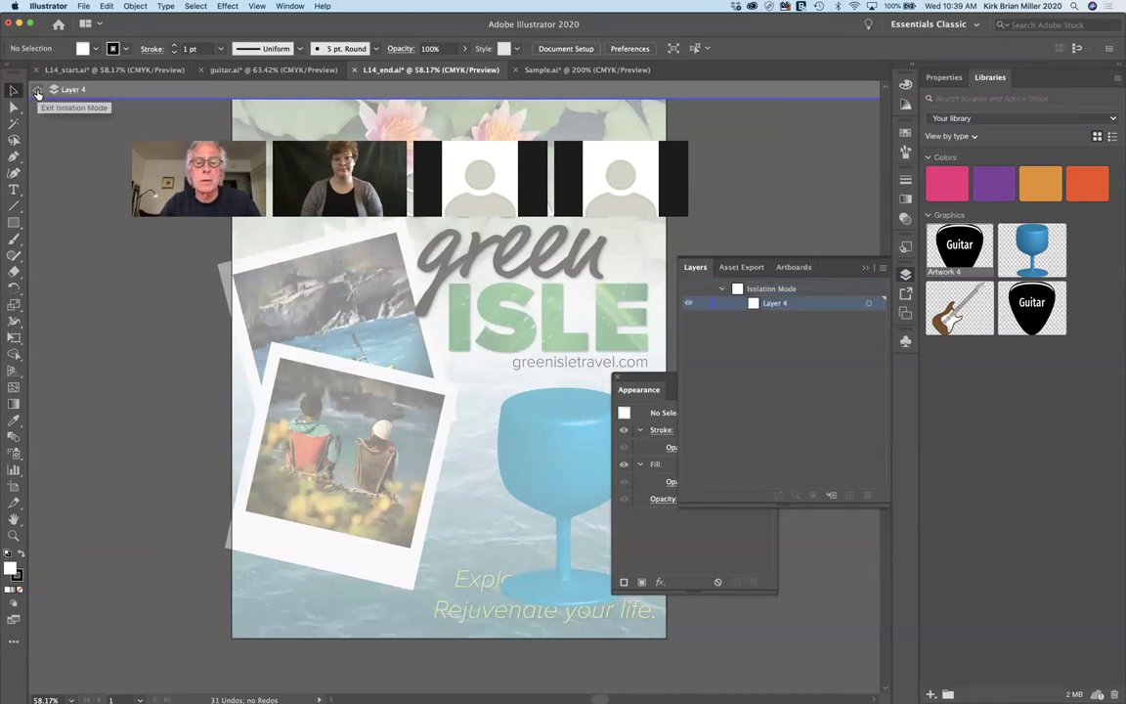
pyautogui.doubleClick(536, 577)
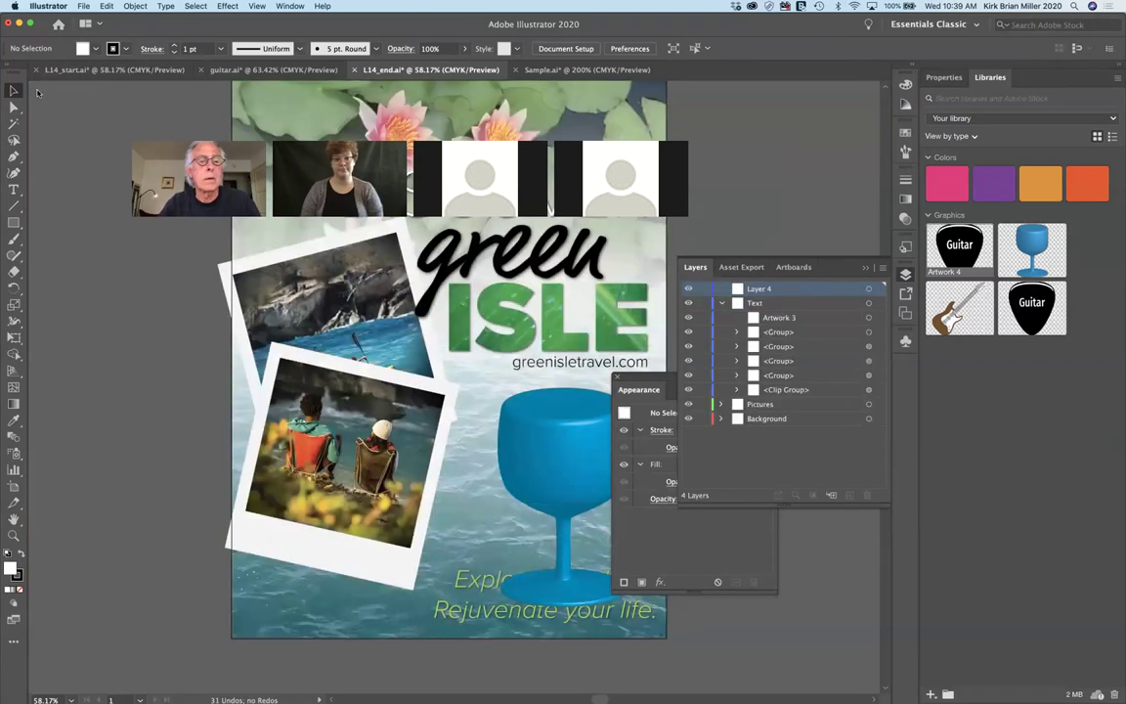
pyautogui.click(500, 437)
pyautogui.moveTo(654, 379); pyautogui.dragTo(91, 328)
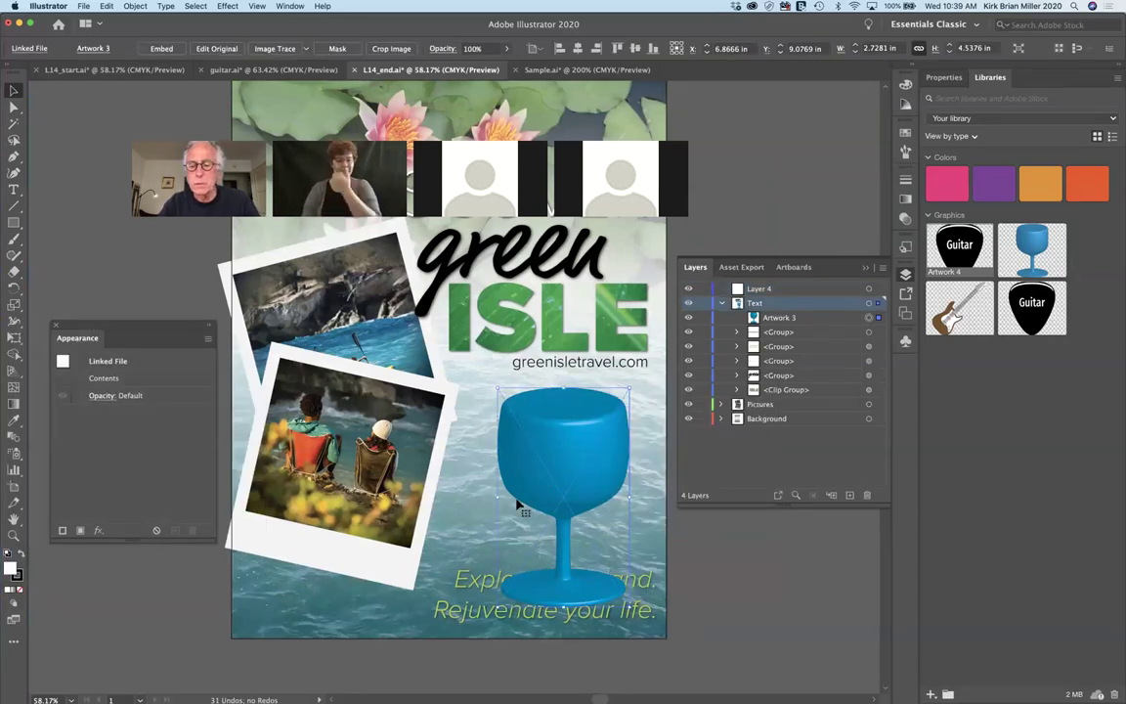
pyautogui.press('Delete')
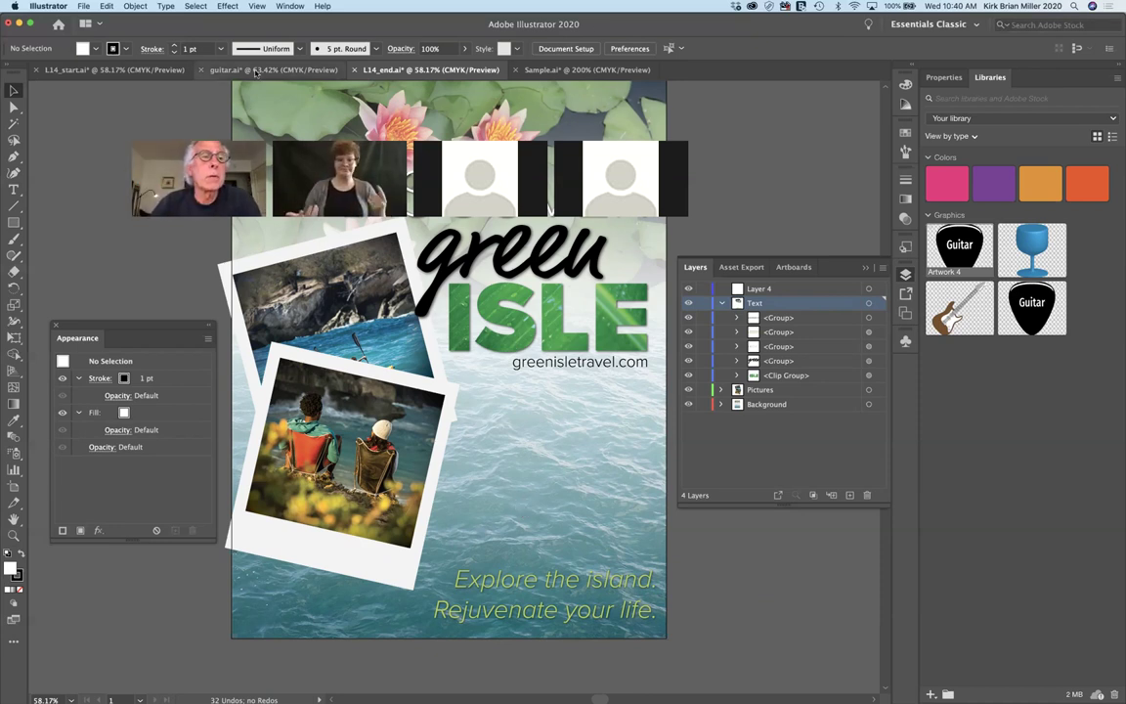
# Step: Switch to L14_start.ai and make the Text layer visible to reveal the headline and taglines
pyautogui.click(104, 70)
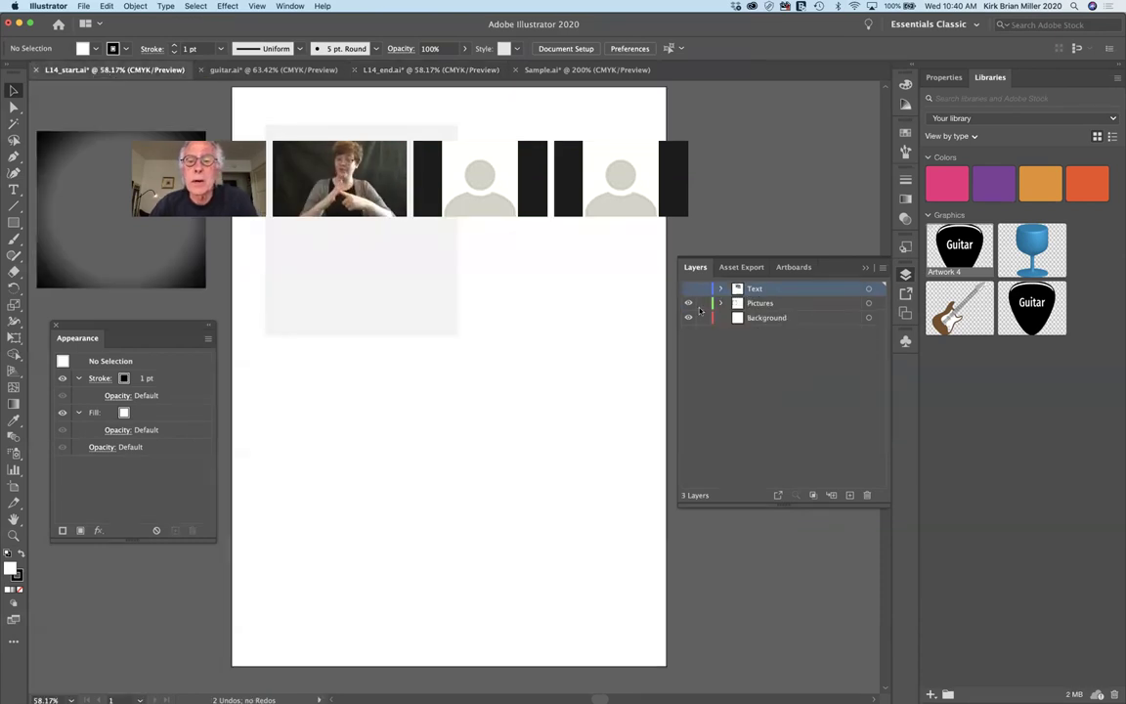
pyautogui.click(688, 304)
pyautogui.click(688, 304)
pyautogui.click(721, 303)
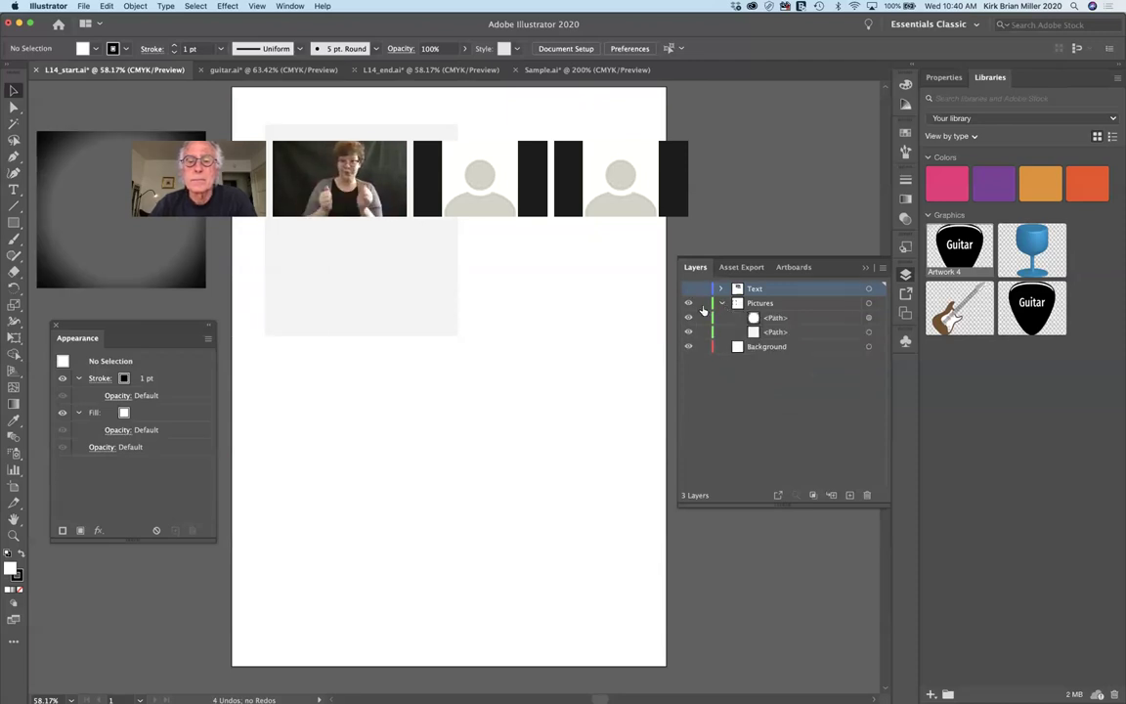
pyautogui.click(721, 303)
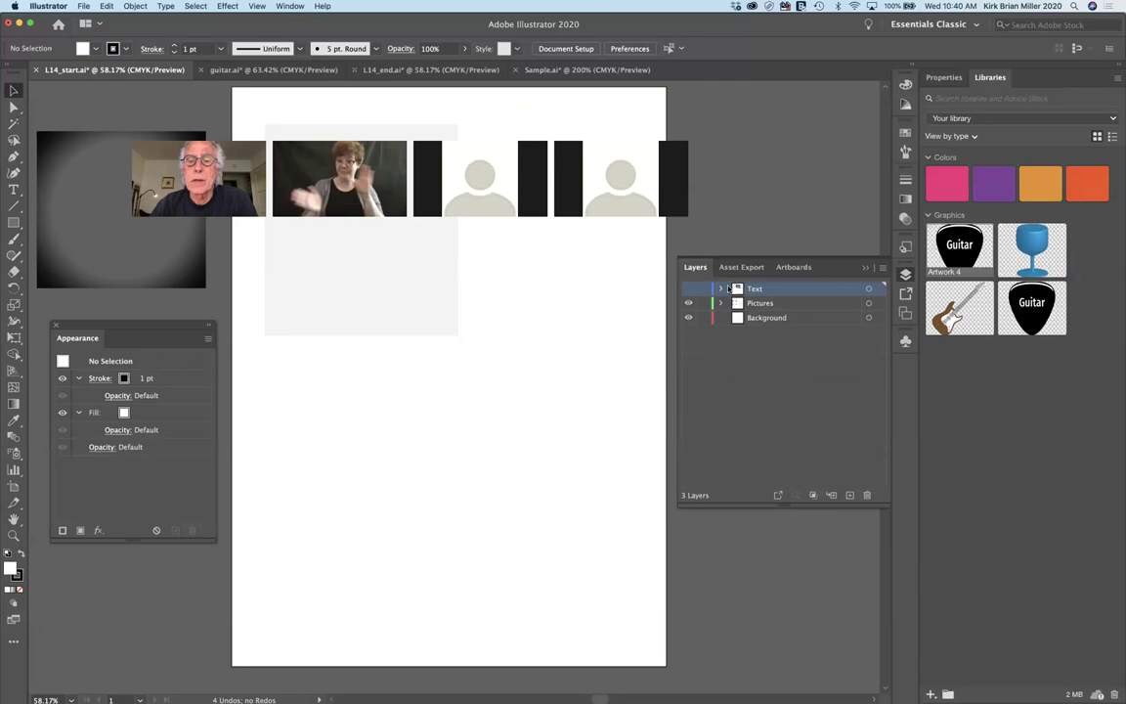
pyautogui.click(723, 289)
pyautogui.click(721, 289)
pyautogui.click(688, 289)
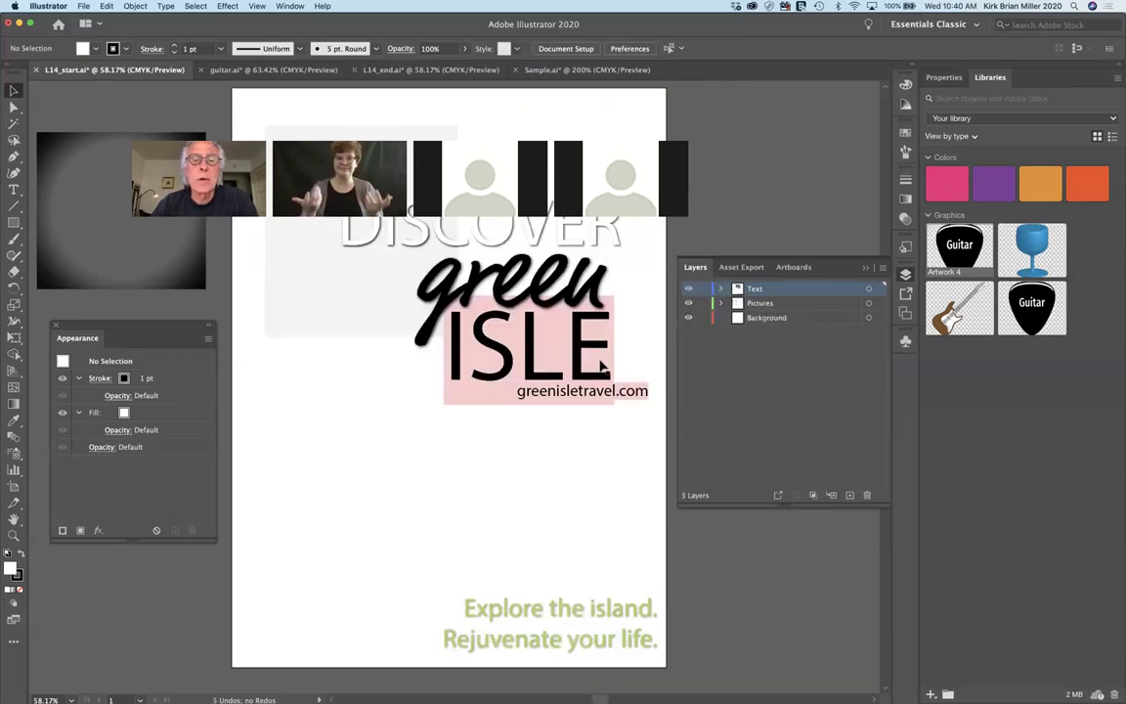
pyautogui.scroll(5, 604, 367)
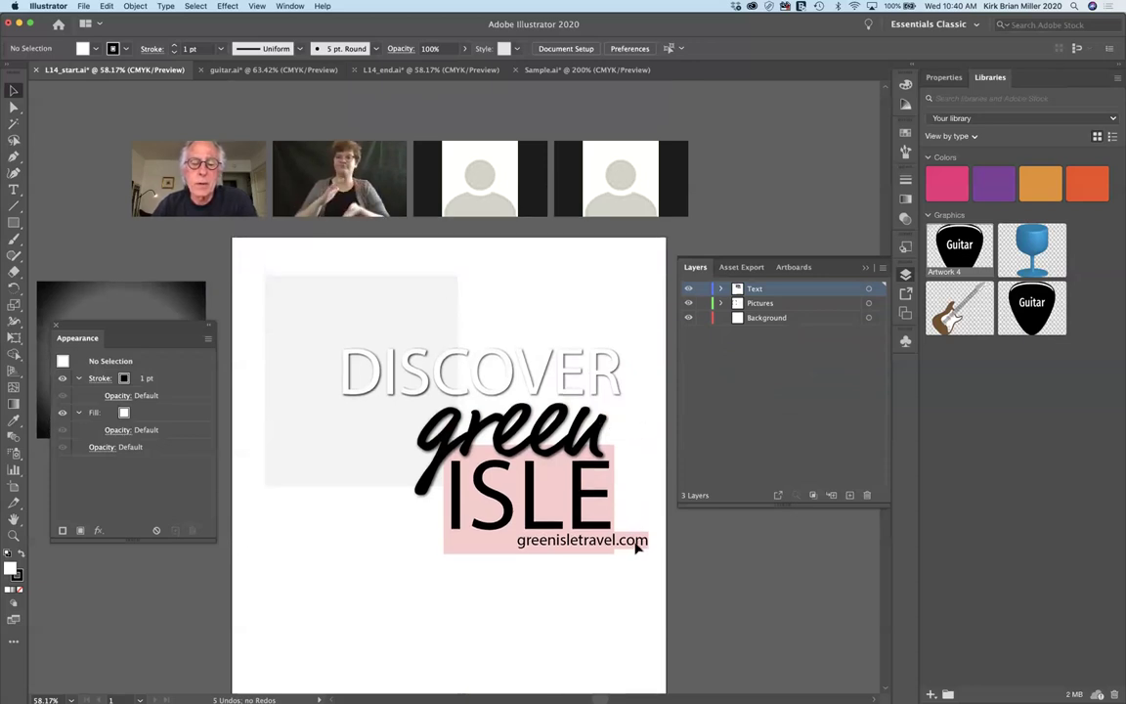
pyautogui.scroll(-3, 635, 548)
pyautogui.scroll(-2, 622, 541)
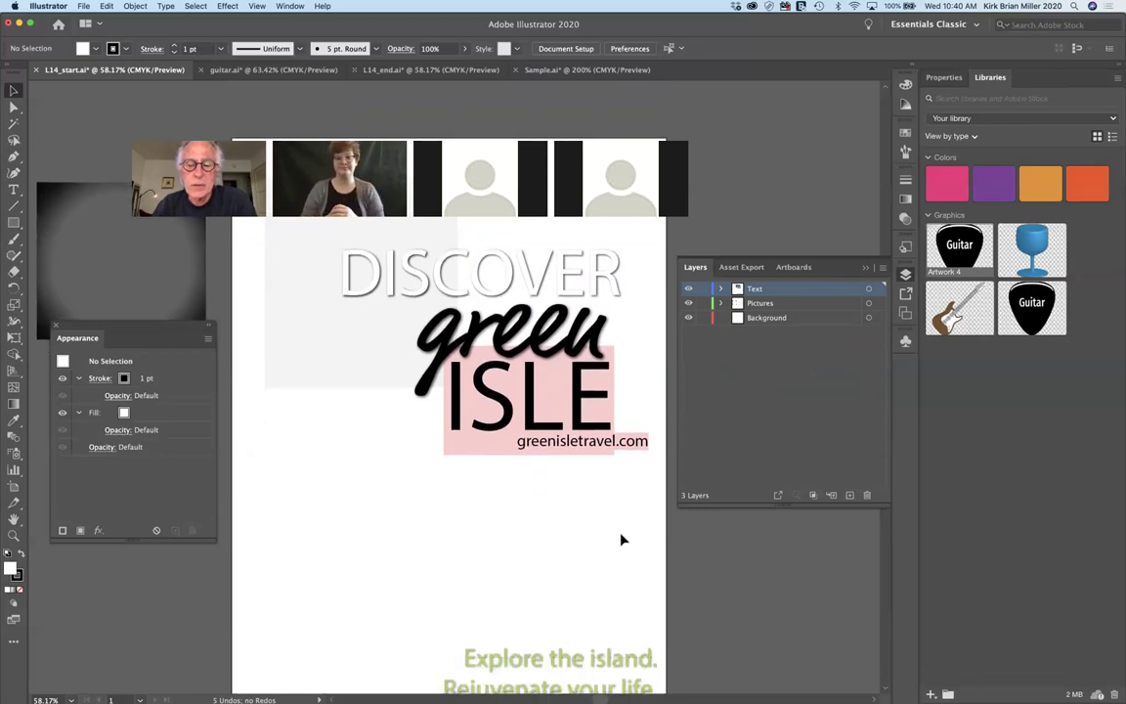
pyautogui.scroll(-3, 622, 541)
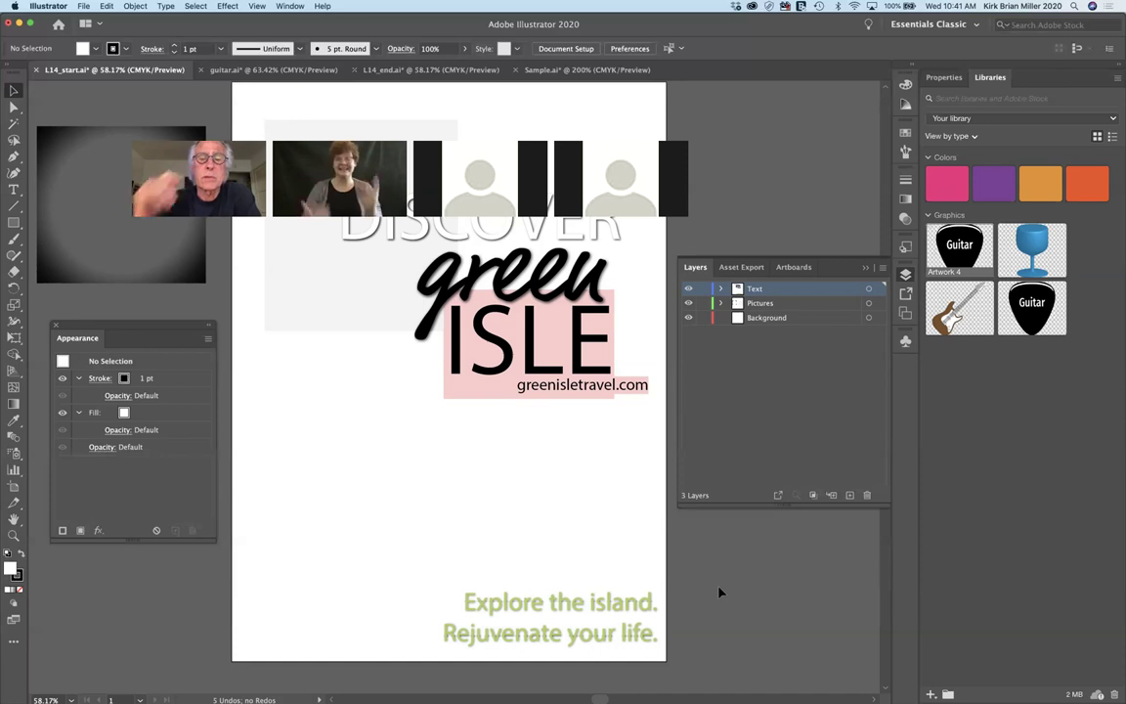
# Step: Close the floating Layers panel and the Appearance panel
pyautogui.moveTo(688, 696)
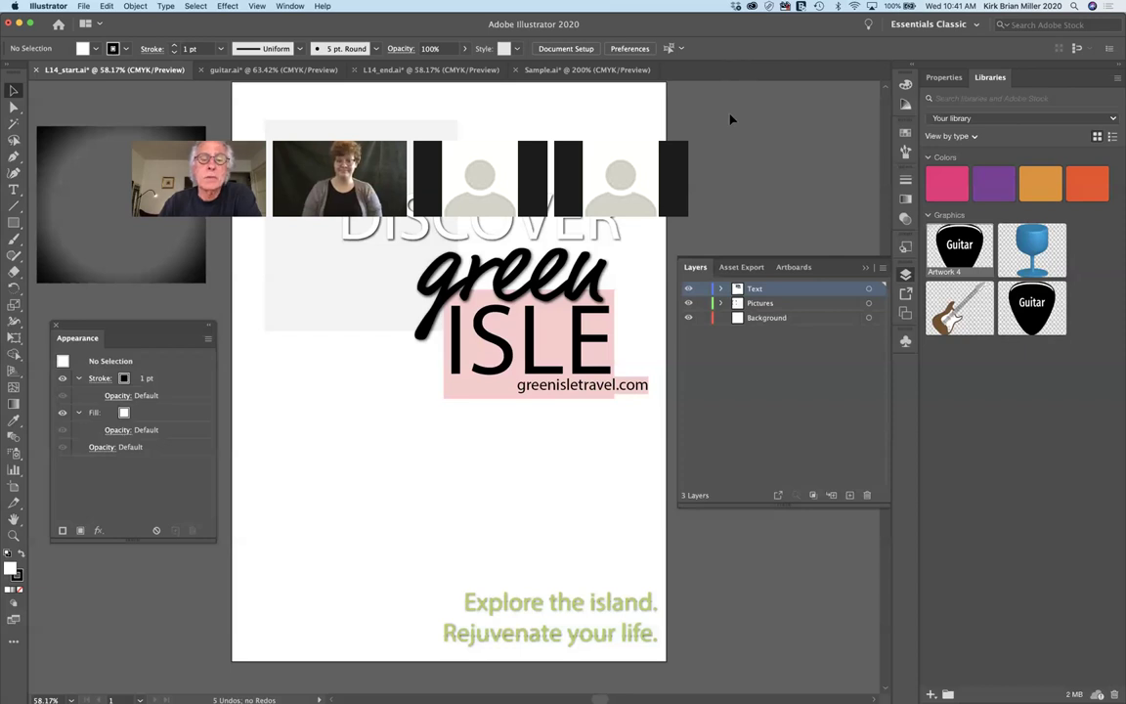
pyautogui.click(864, 269)
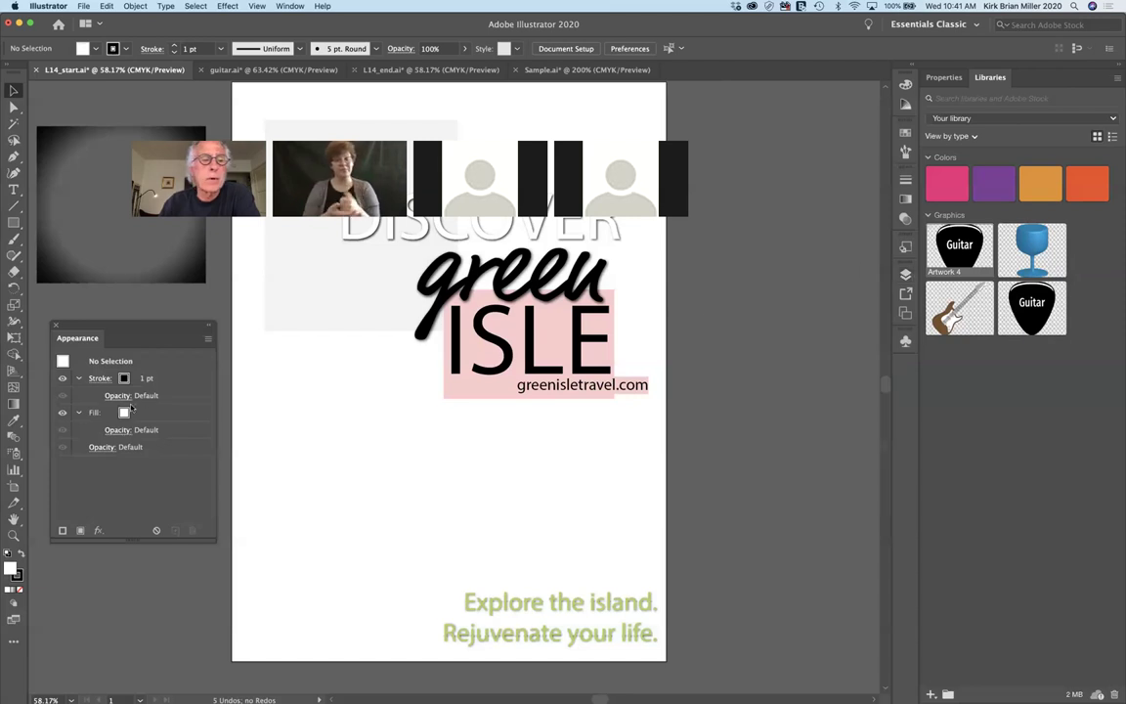
pyautogui.moveTo(136, 330); pyautogui.dragTo(773, 259)
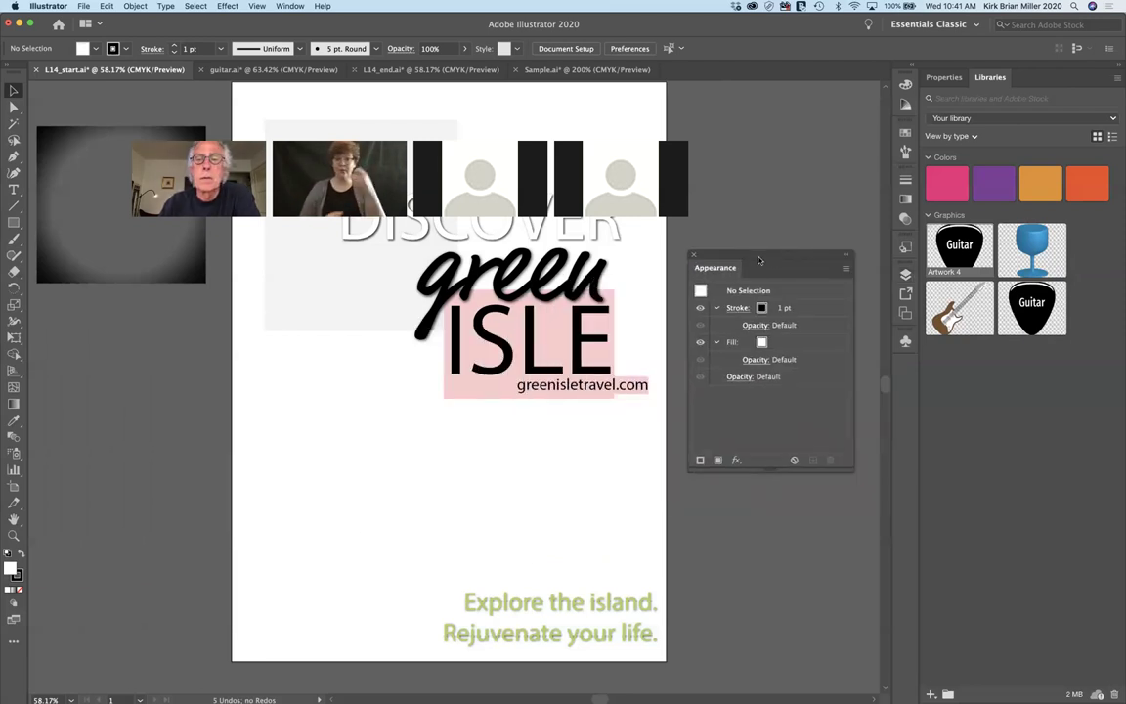
pyautogui.click(694, 255)
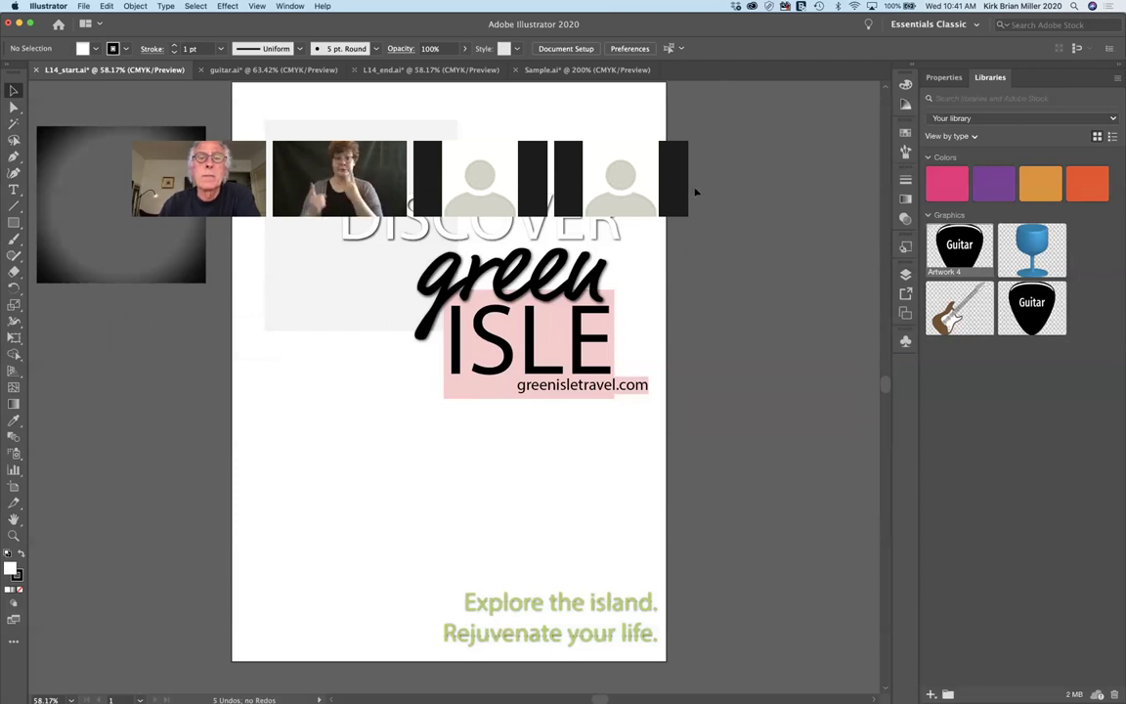